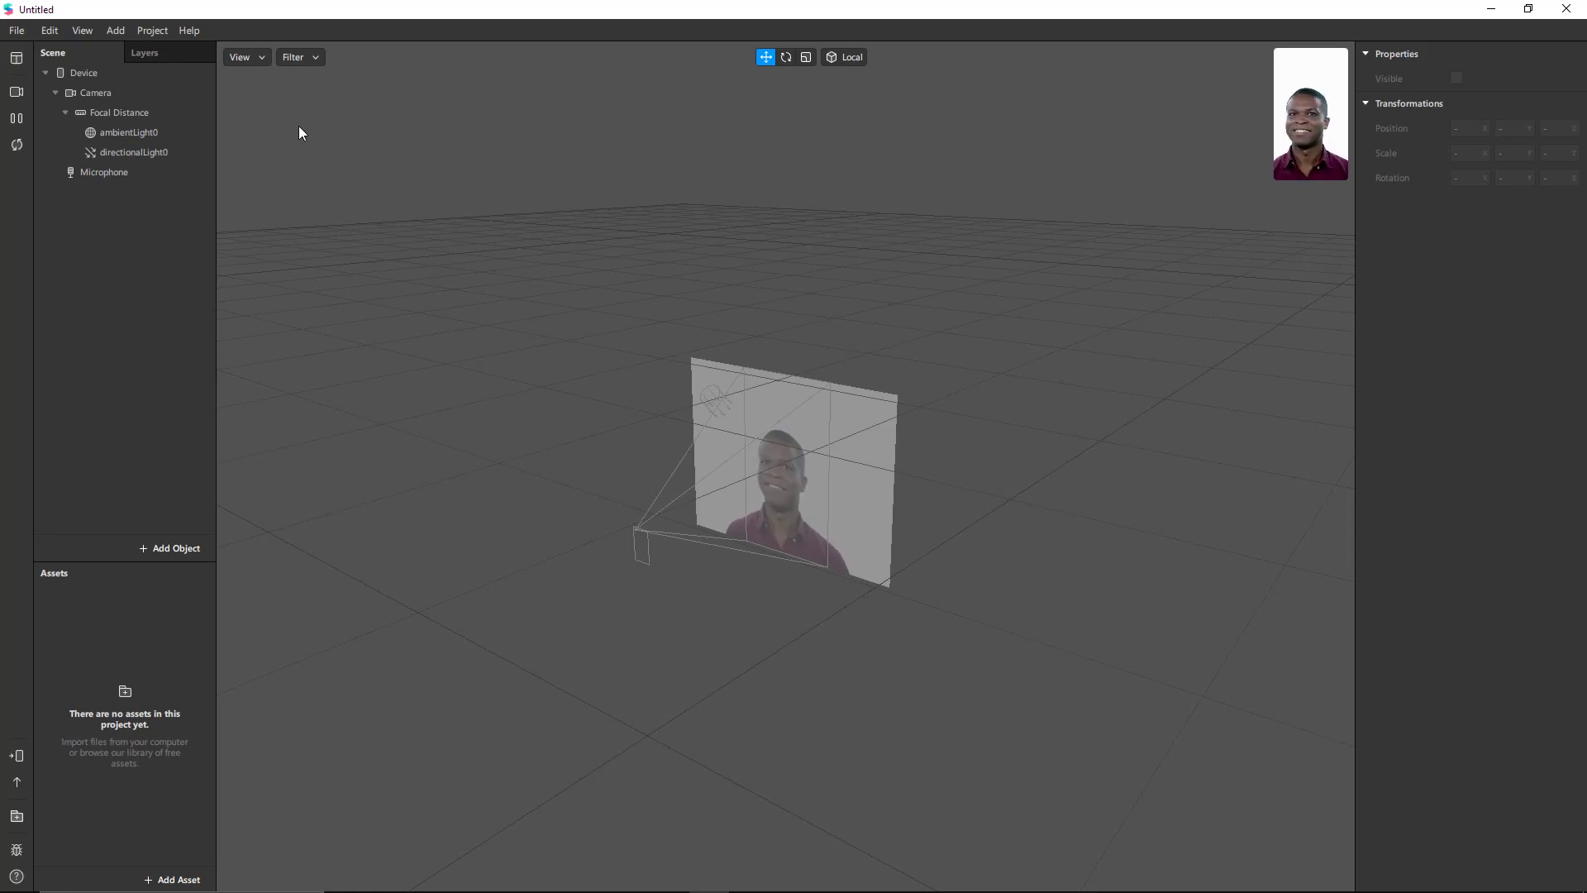
Import the inventory_tex04 texture from the textures folder into the project's Assets panel
{"action": "left_click", "coordinate": [19, 32]}
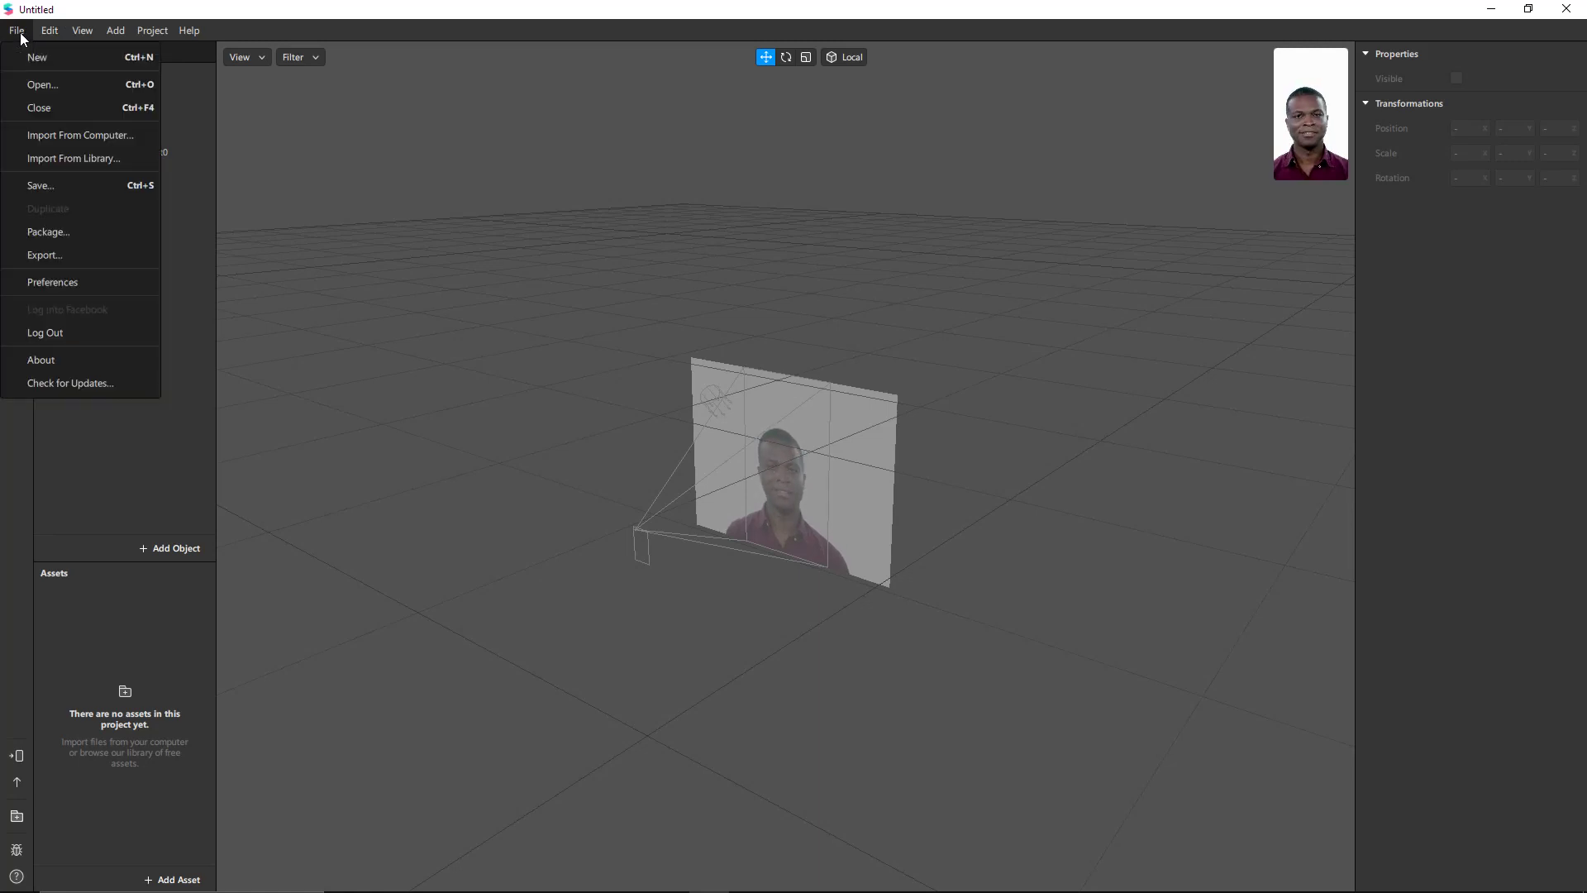
{"action": "left_click", "coordinate": [486, 271]}
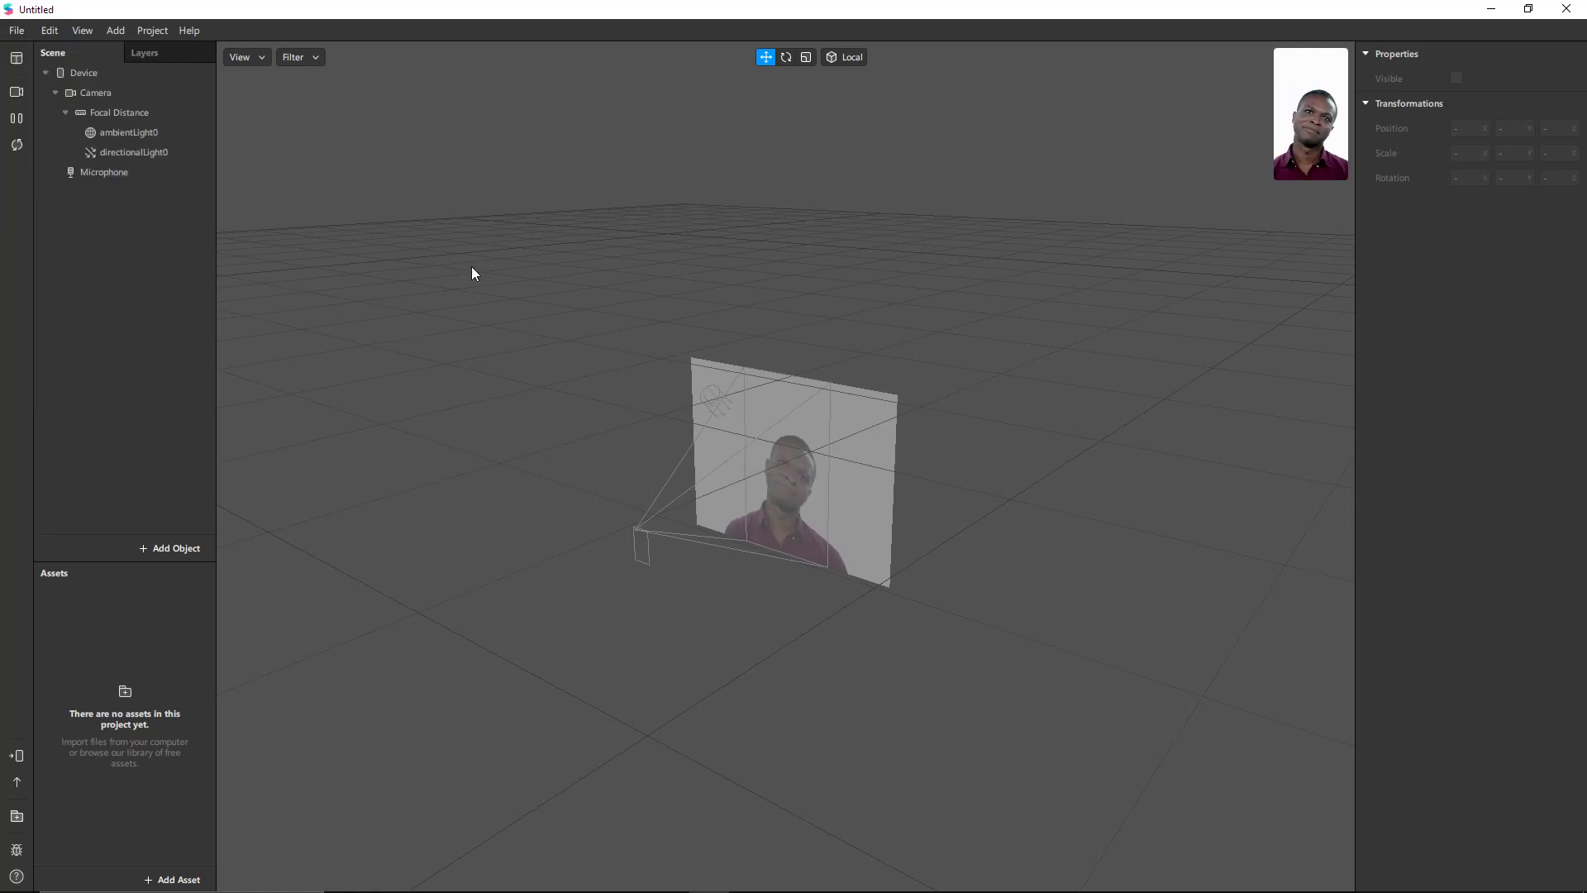
{"action": "key", "text": "alt+Tab"}
{"action": "key", "text": "alt+Tab"}
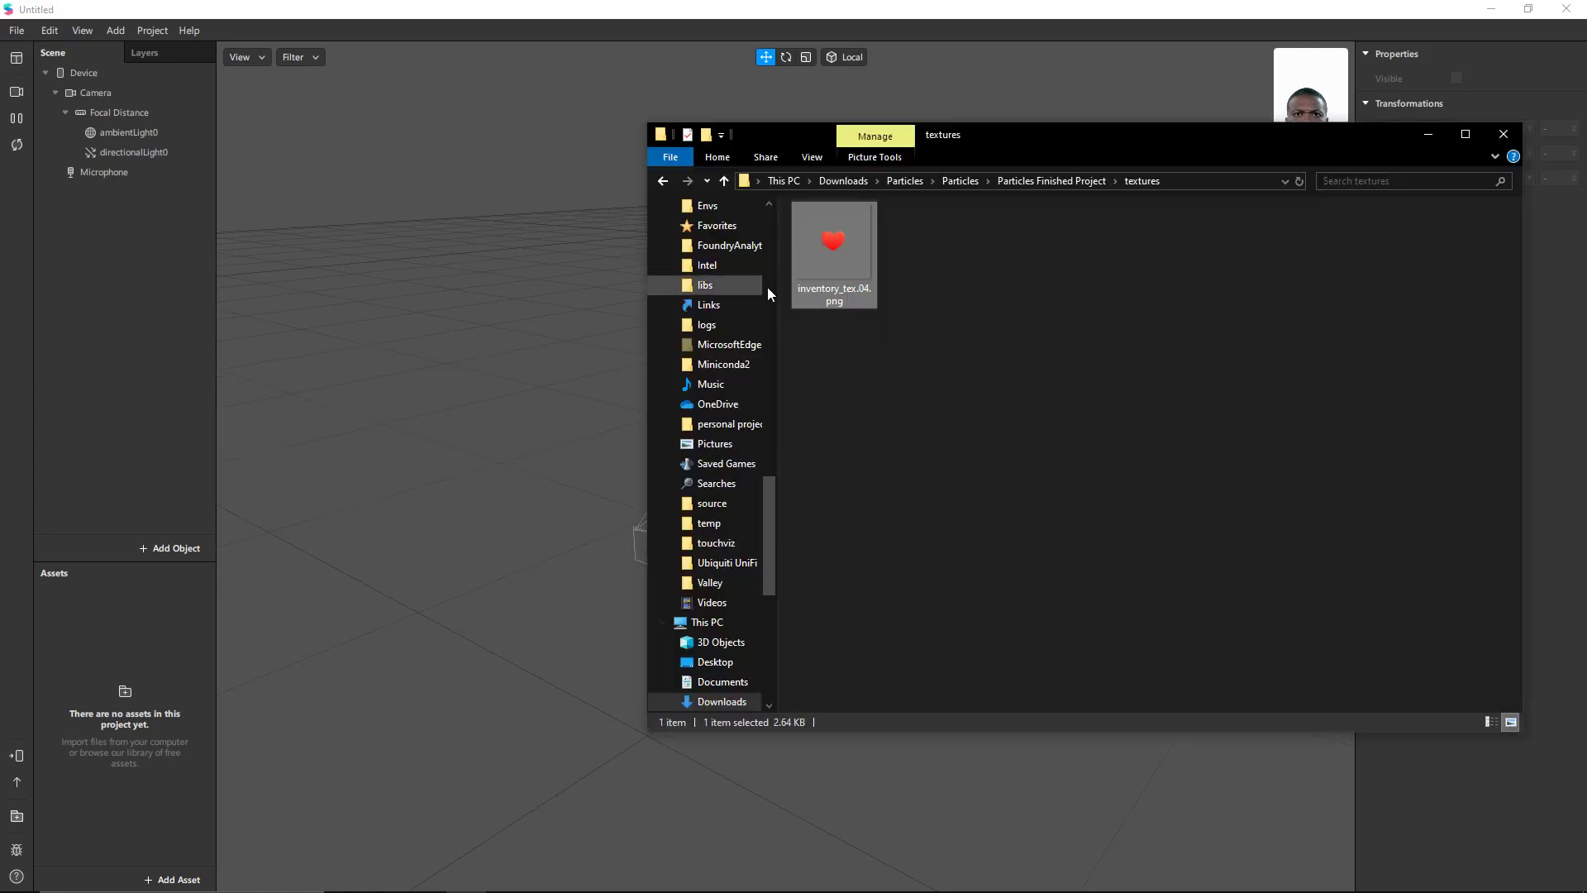
{"action": "left_click_drag", "start_coordinate": [834, 277], "coordinate": [149, 650]}
{"action": "left_click", "coordinate": [170, 642]}
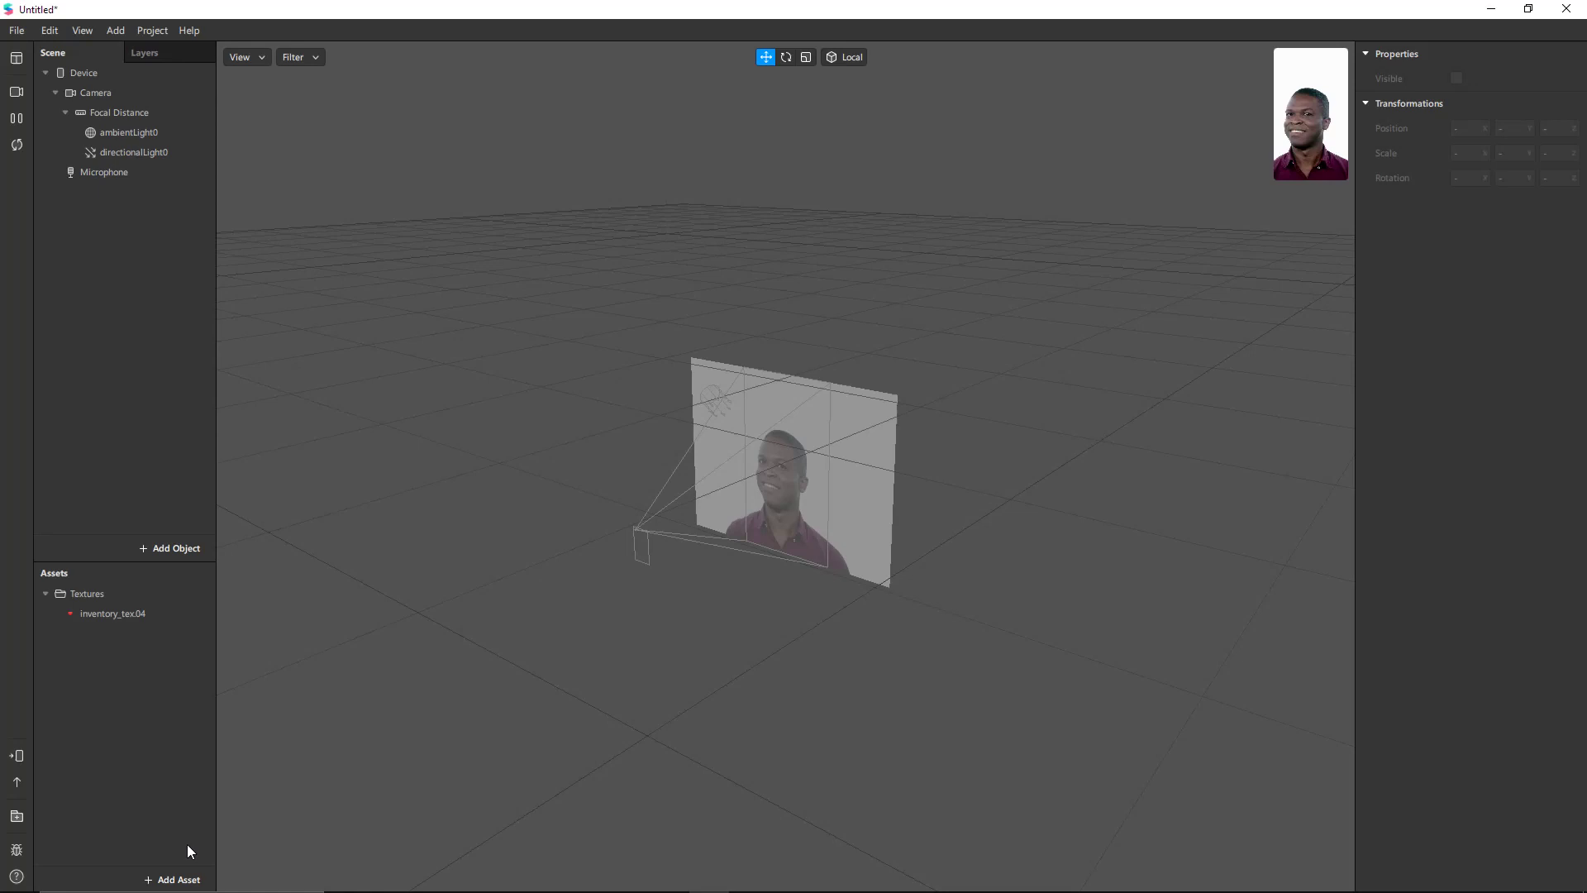
{"action": "left_click", "coordinate": [168, 881]}
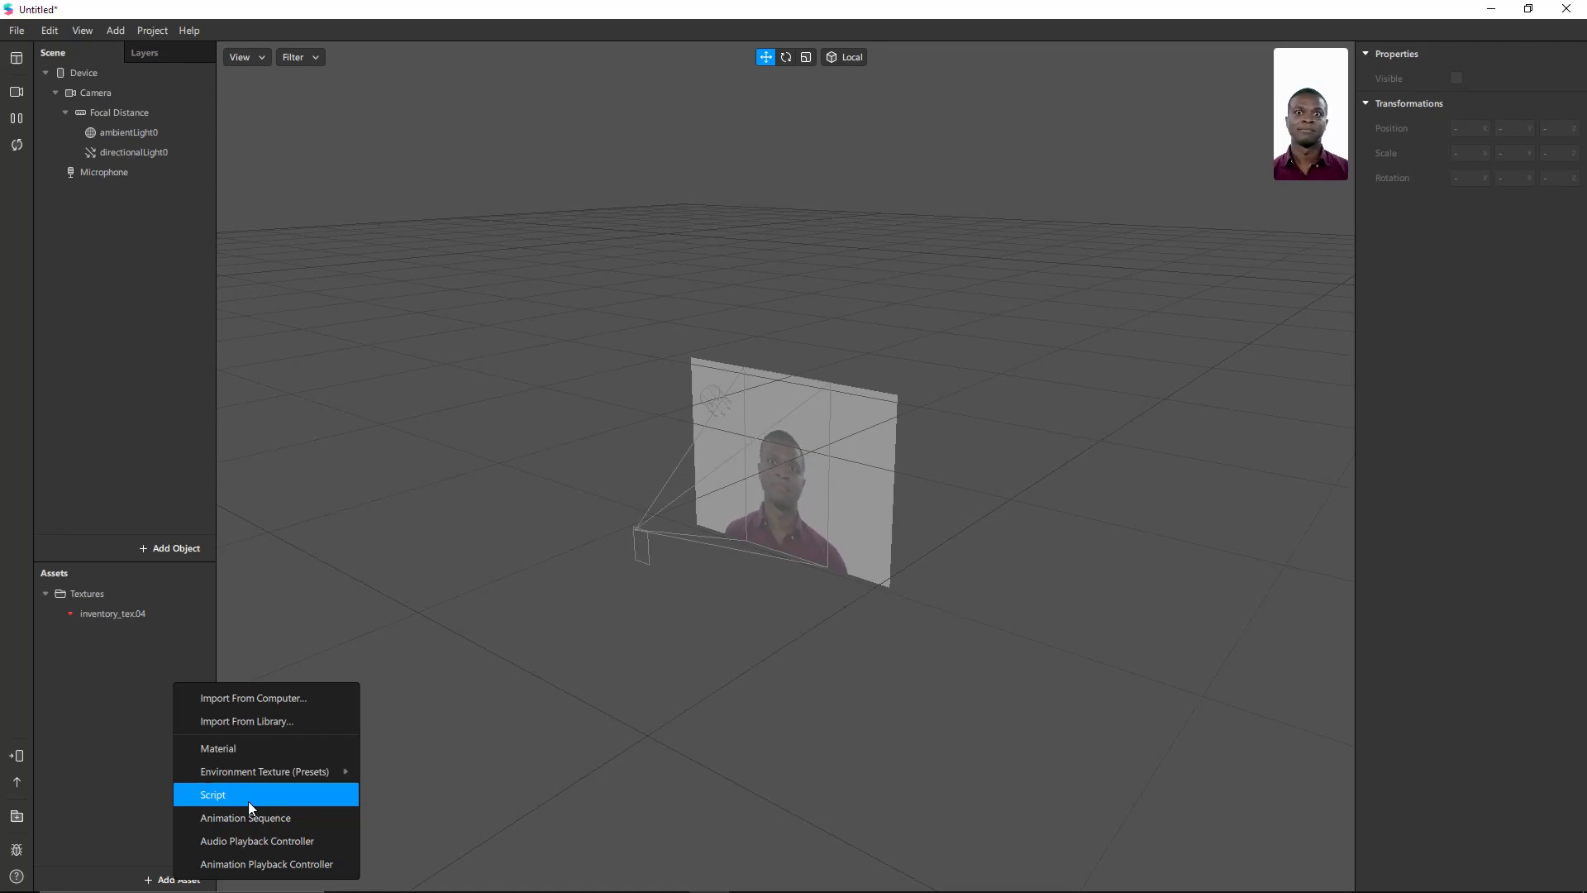
Add a new material asset and rename it hearticles
{"action": "left_click", "coordinate": [289, 751]}
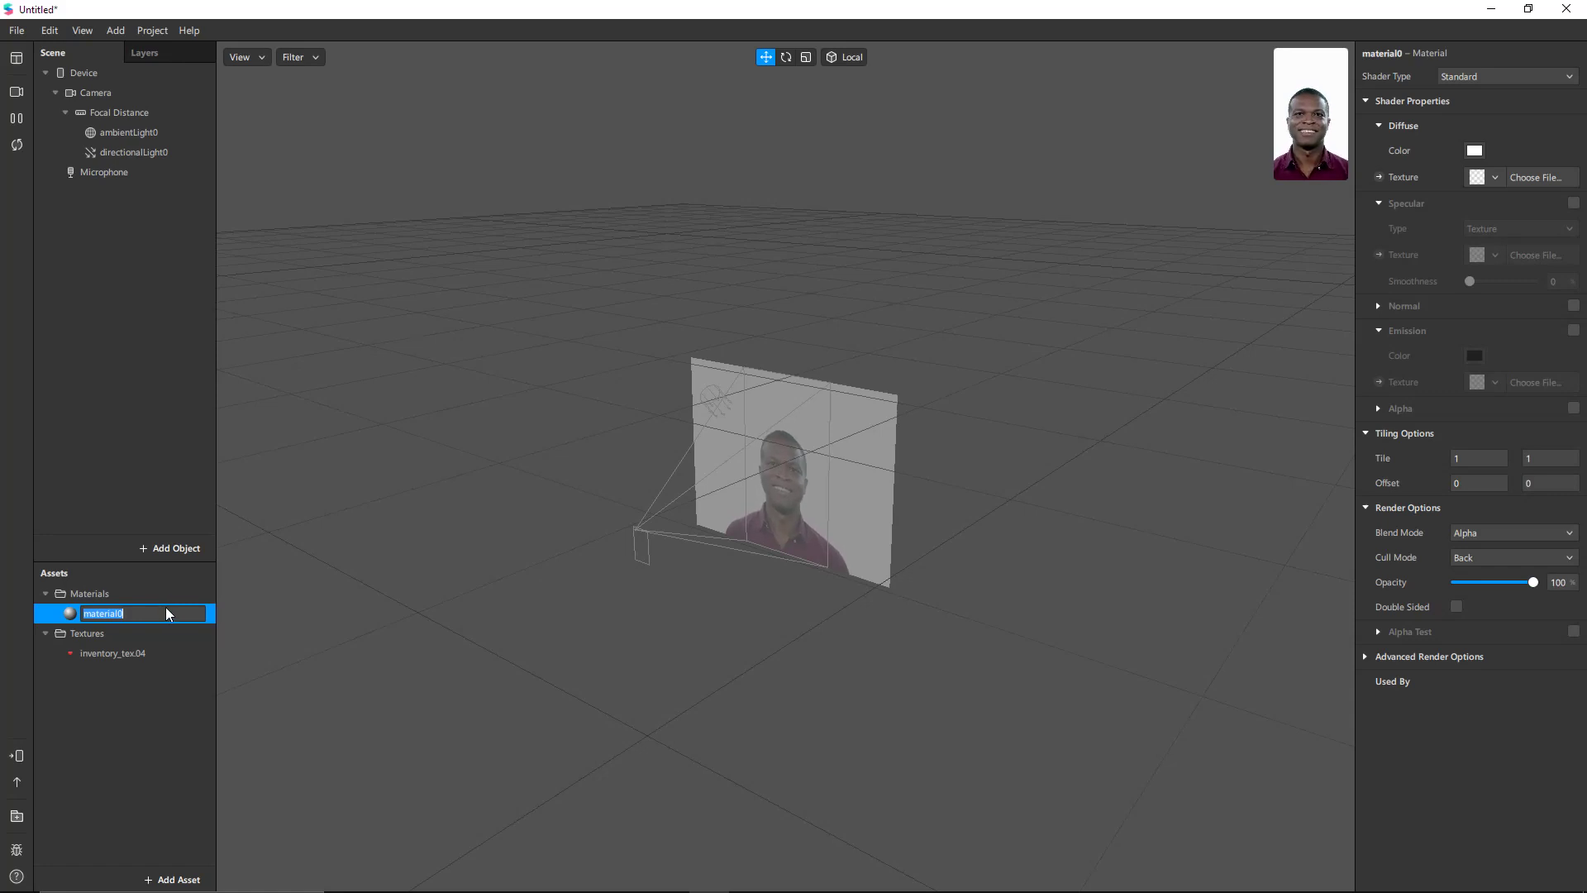
{"action": "type", "text": "h"}
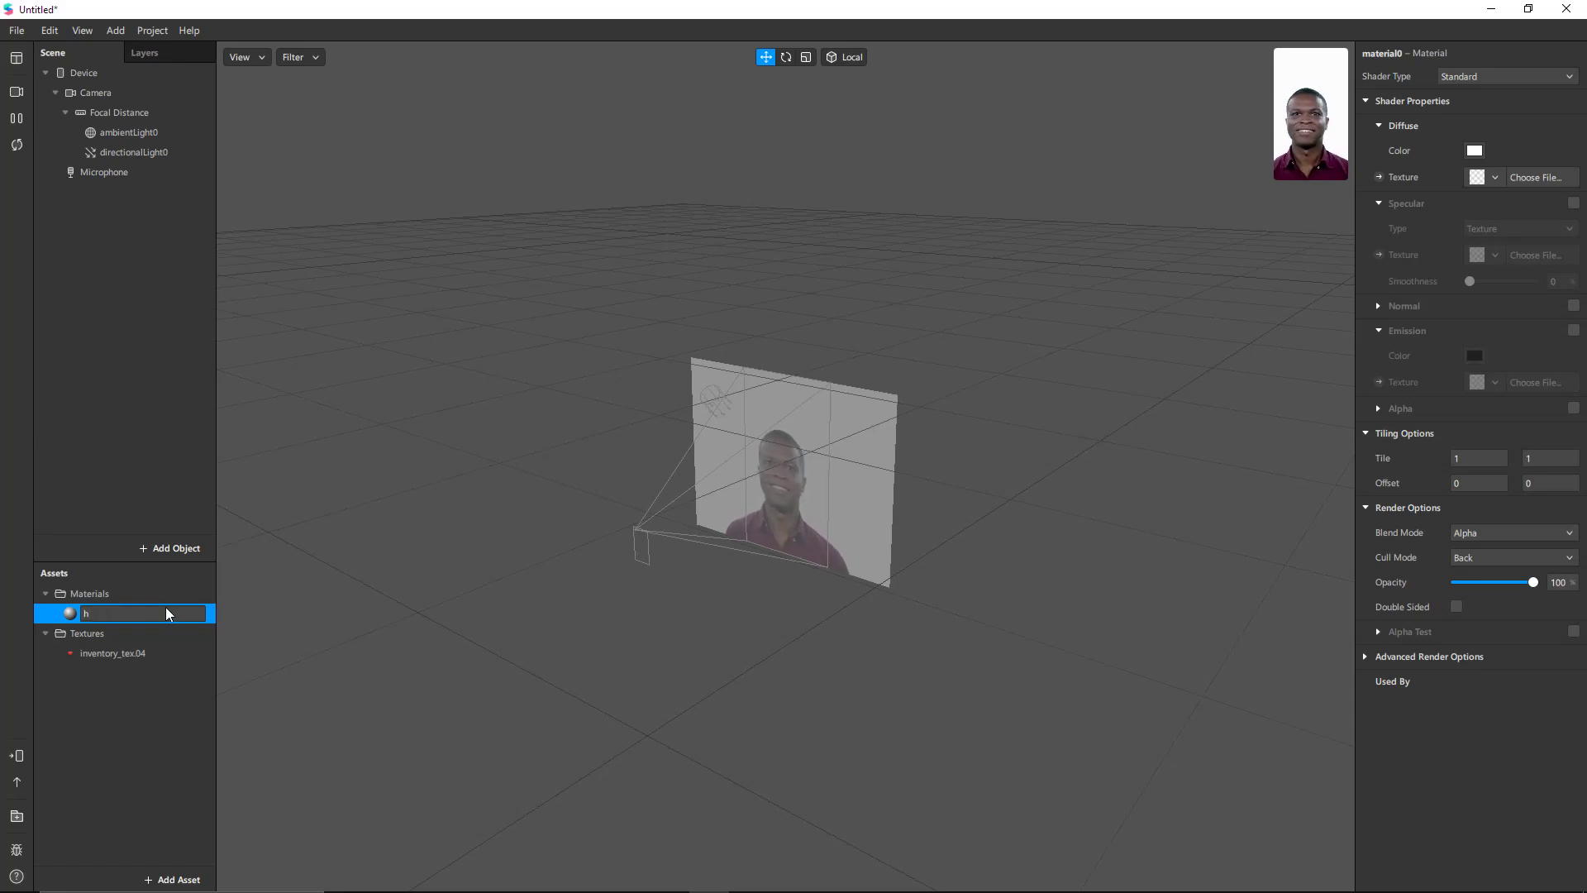
{"action": "type", "text": "ear"}
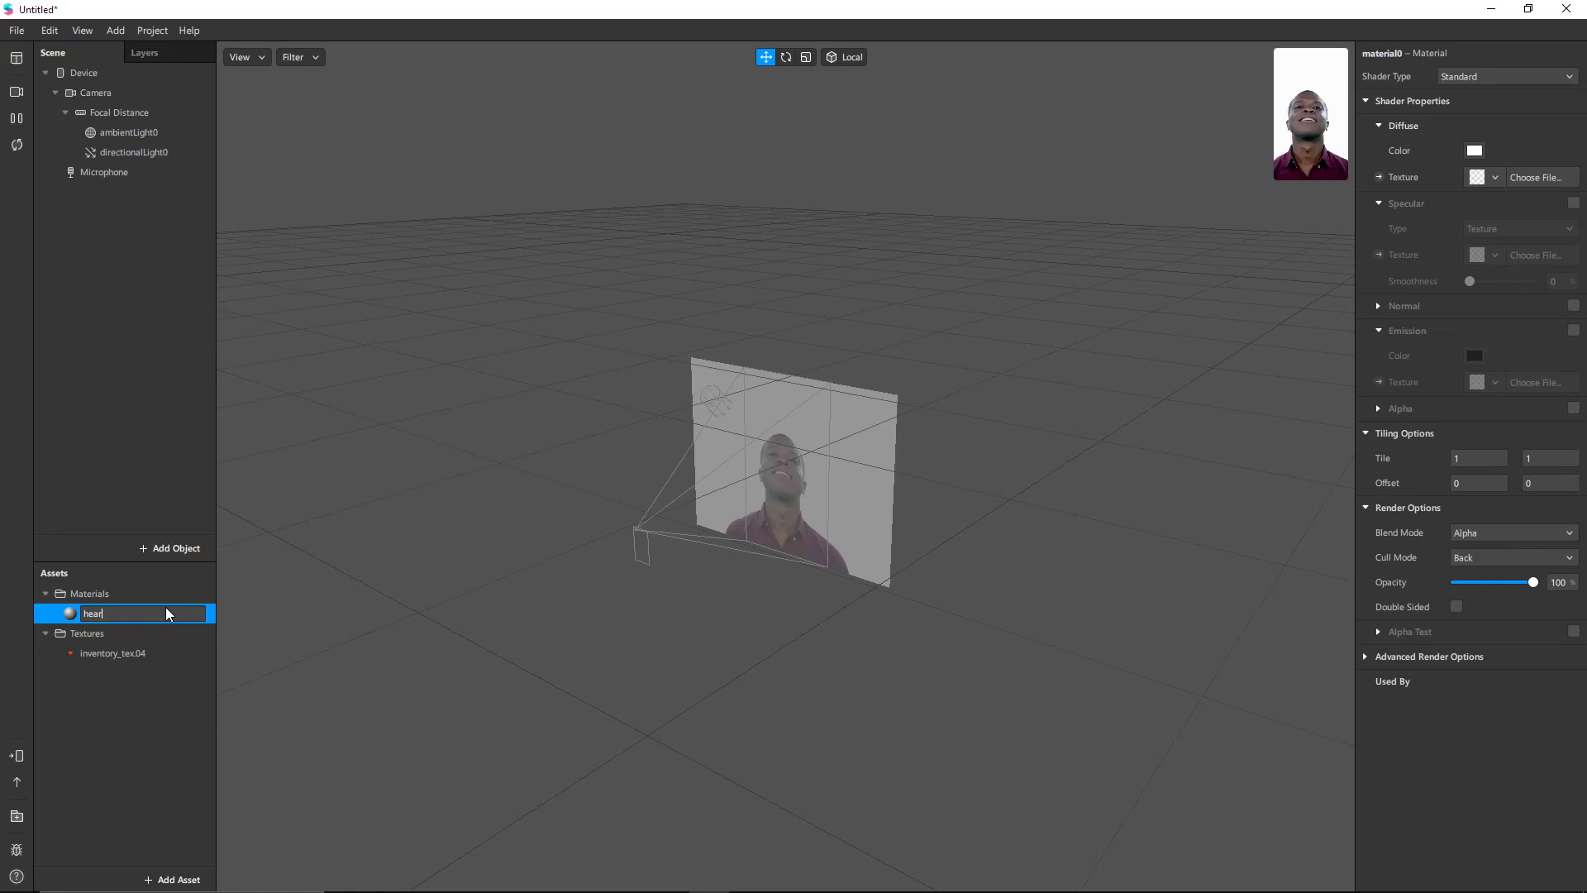
{"action": "type", "text": "ti"}
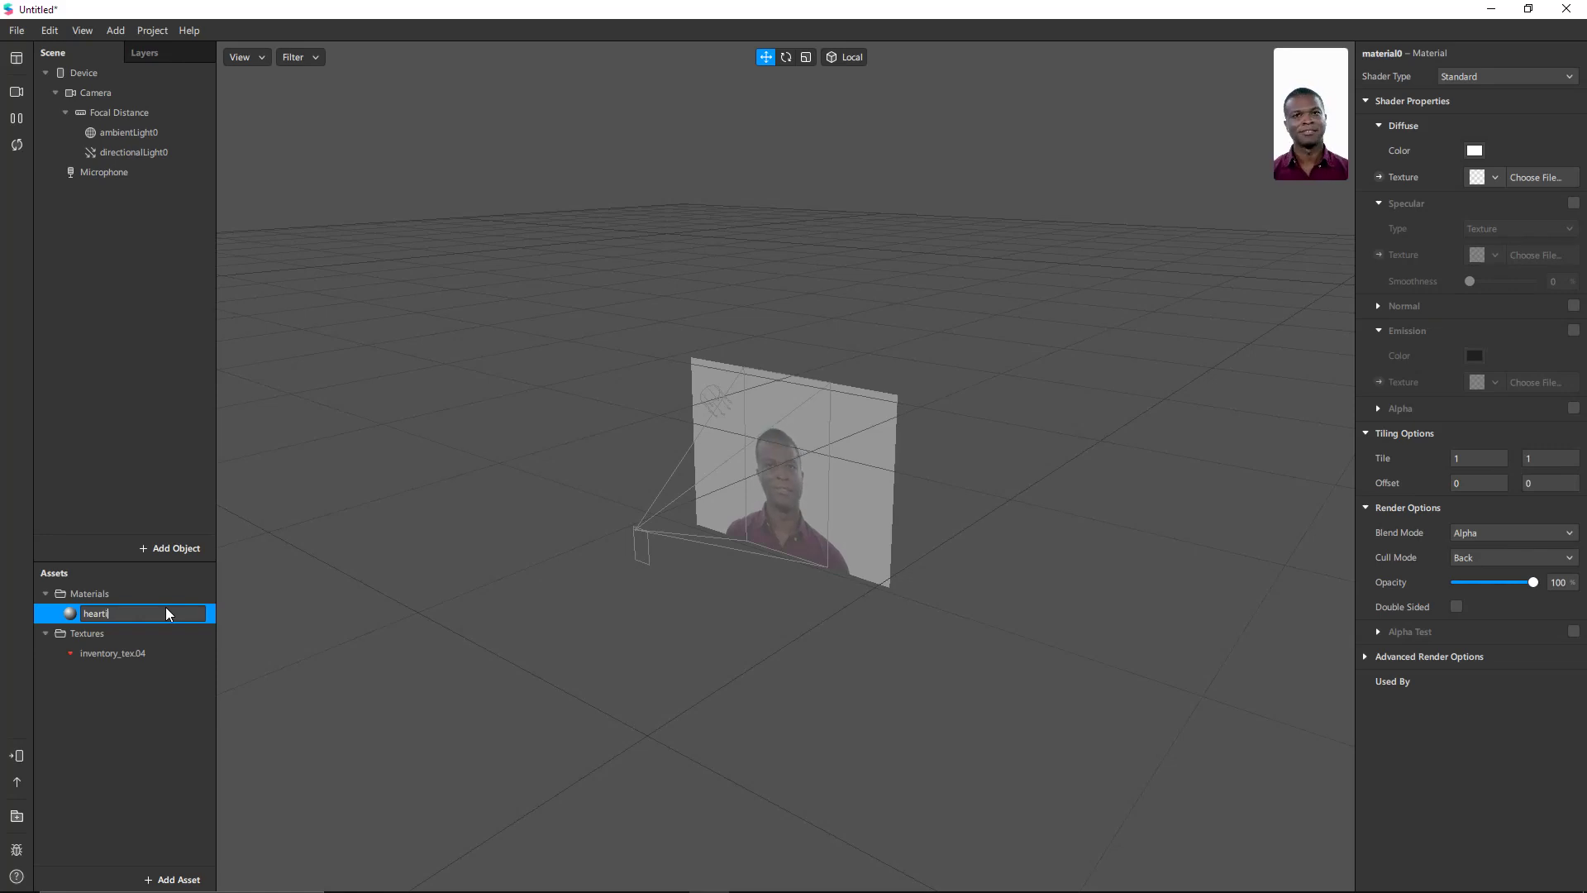
{"action": "type", "text": "cles"}
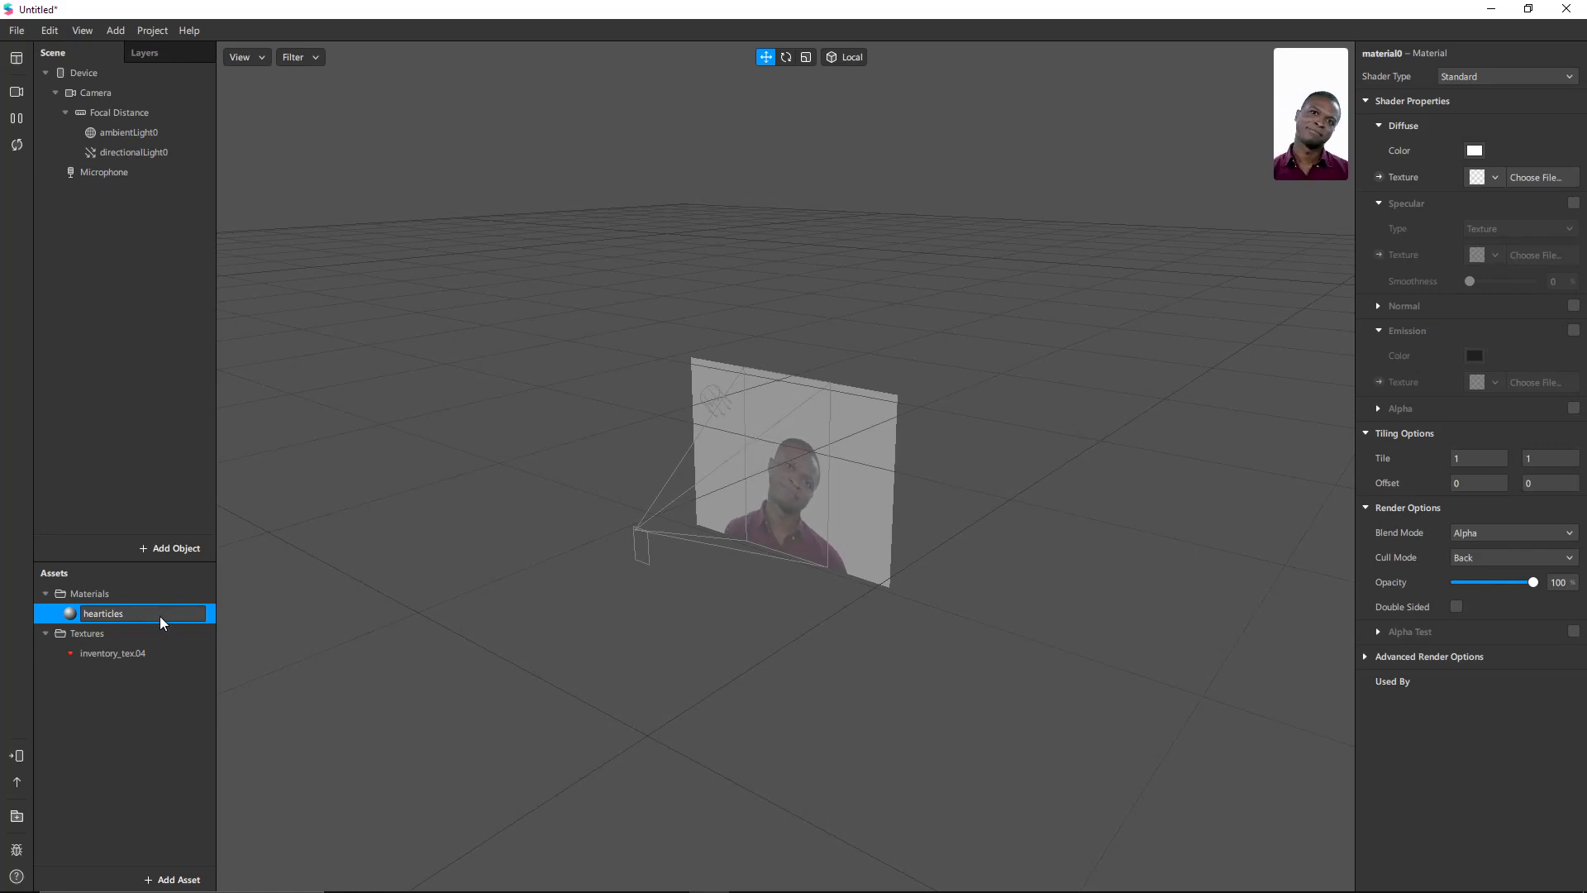
{"action": "key", "text": "Return"}
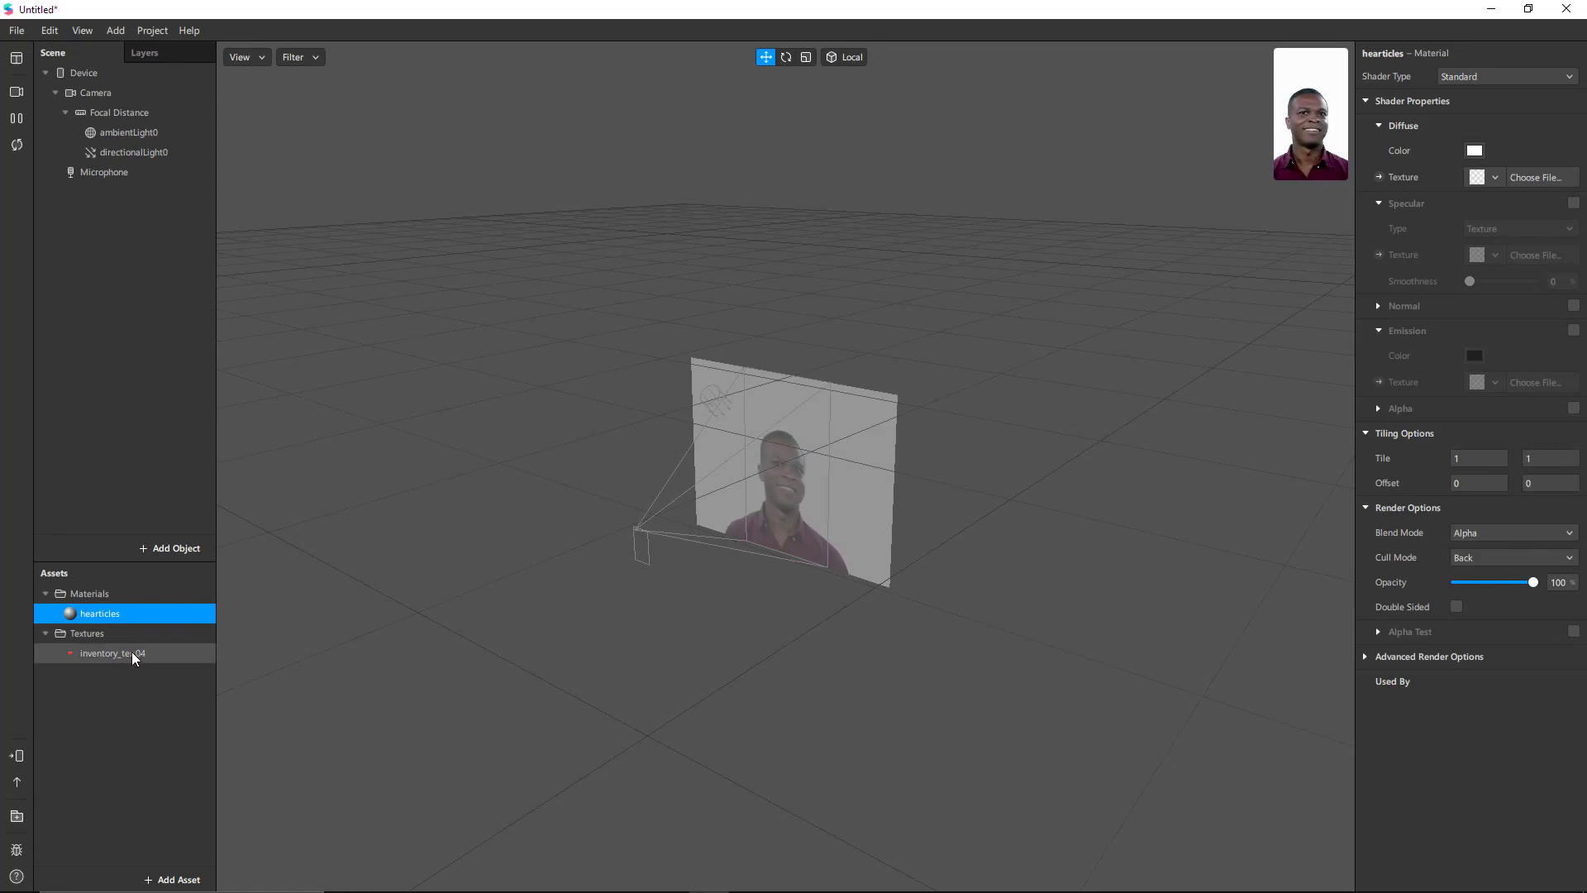
Add a Face Mesh from Focal Distance, creating faceTracker0 holding faceMesh0
{"action": "left_click", "coordinate": [140, 117]}
{"action": "right_click", "coordinate": [141, 117]}
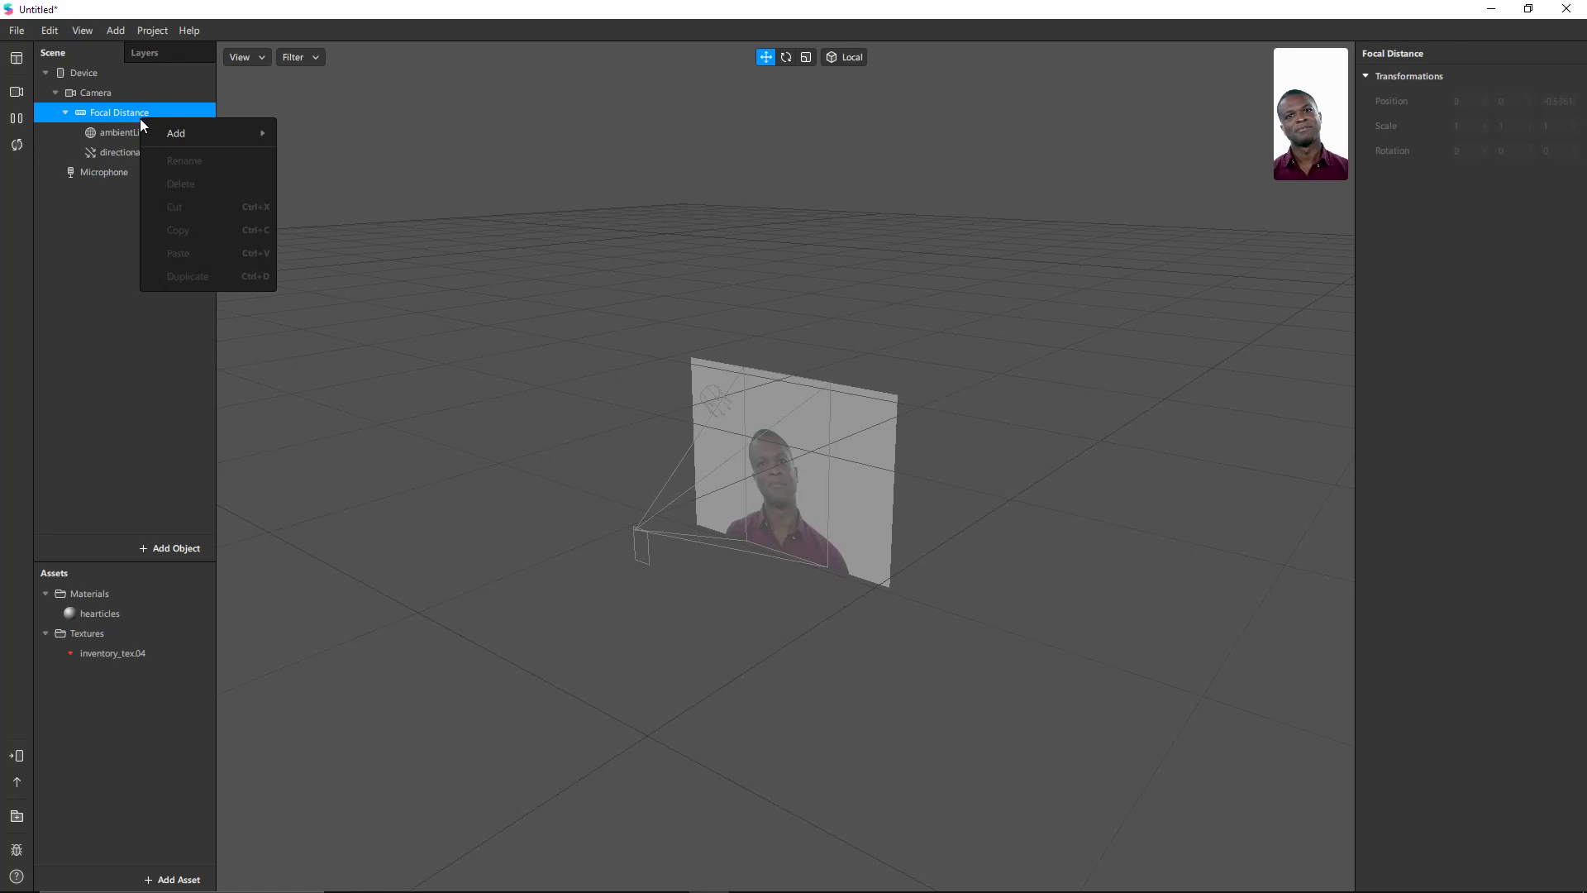
{"action": "mouse_move", "coordinate": [166, 130]}
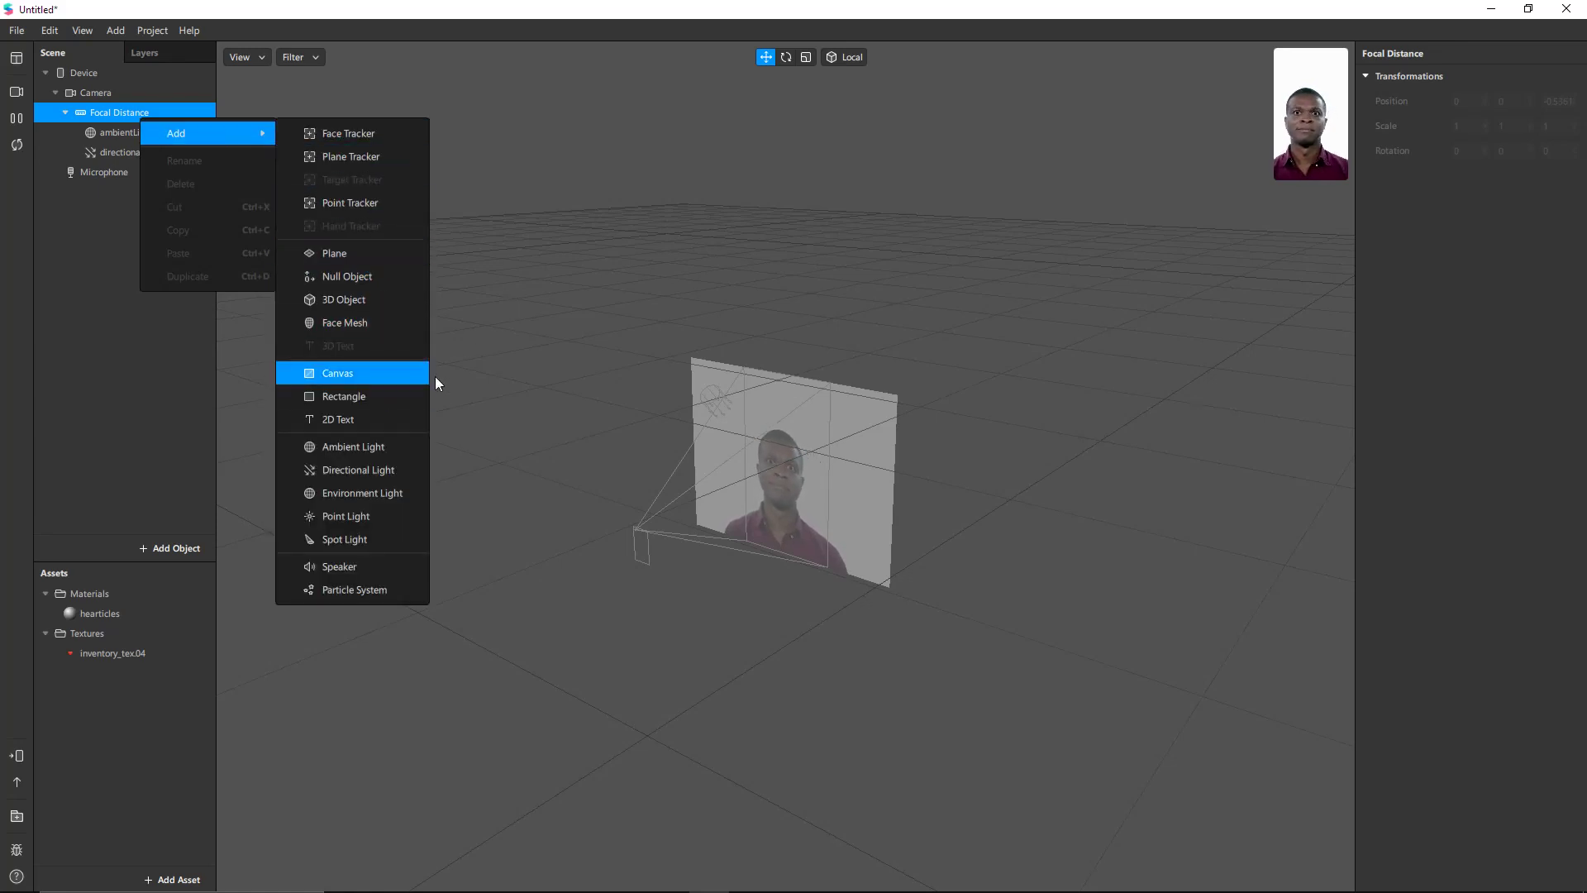
{"action": "left_click", "coordinate": [511, 281]}
{"action": "left_click", "coordinate": [118, 110]}
{"action": "right_click", "coordinate": [118, 110]}
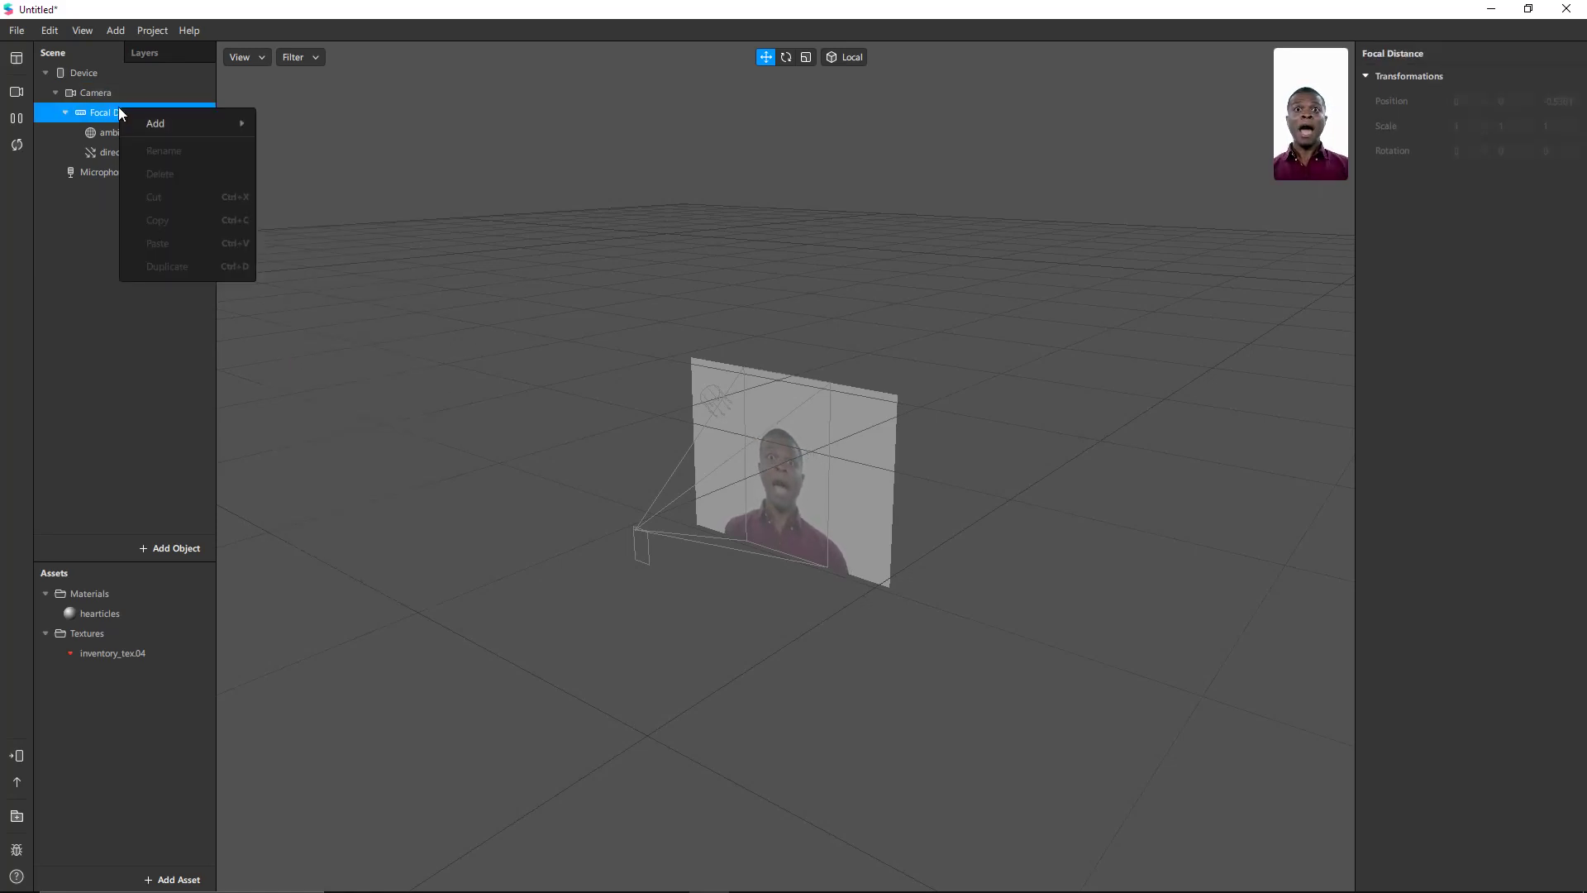
{"action": "mouse_move", "coordinate": [194, 129]}
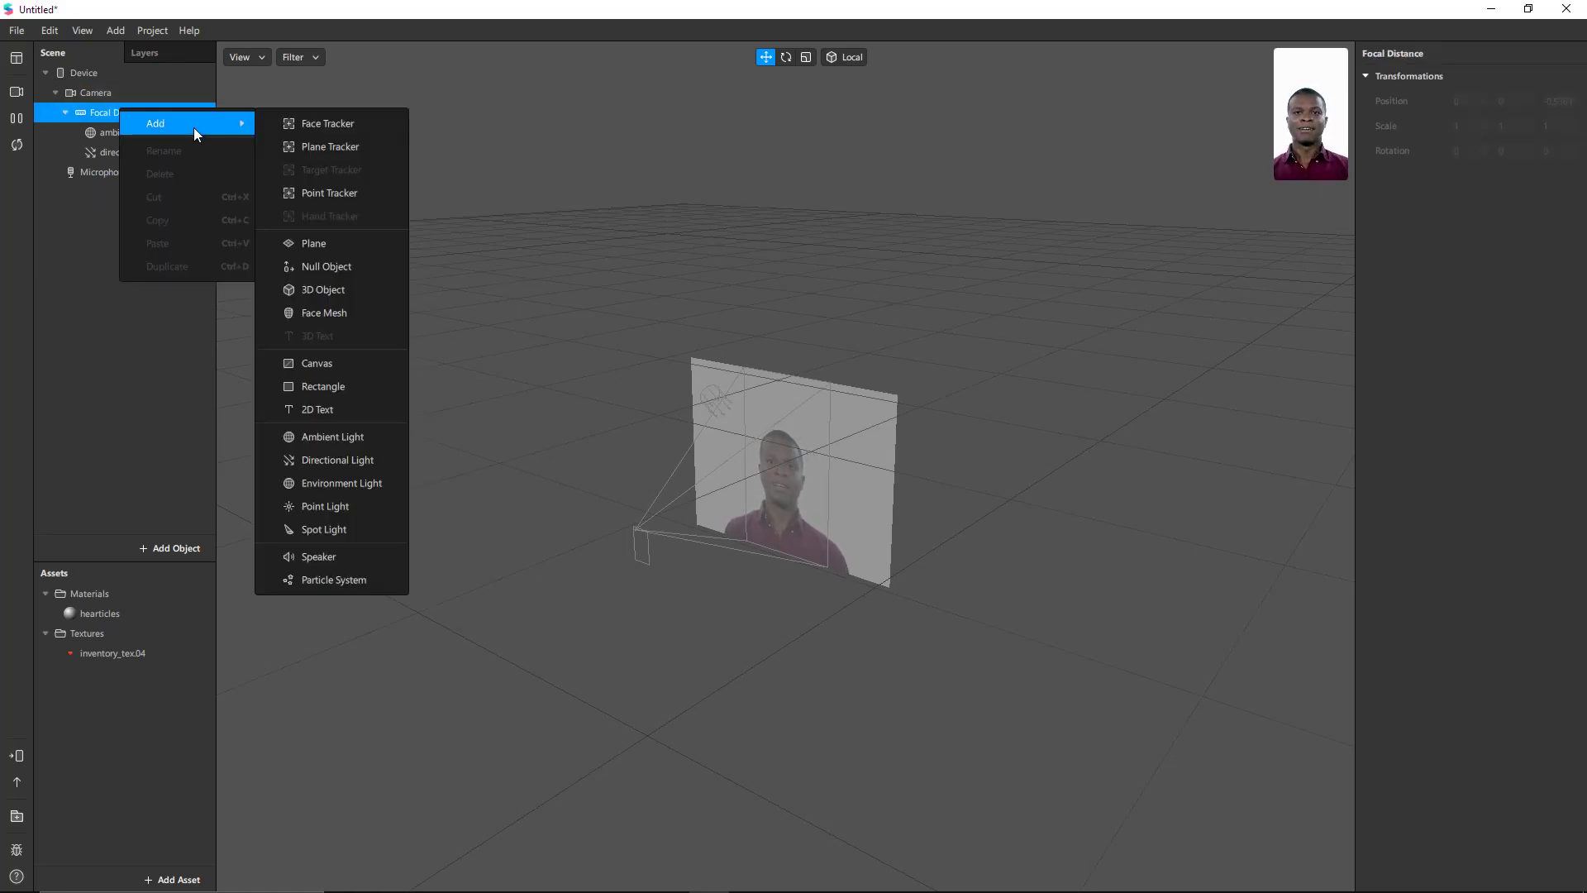
{"action": "left_click", "coordinate": [342, 314]}
Inspect faceTracker0 and faceMesh0, ending with faceTracker0 selected
{"action": "left_click", "coordinate": [141, 172]}
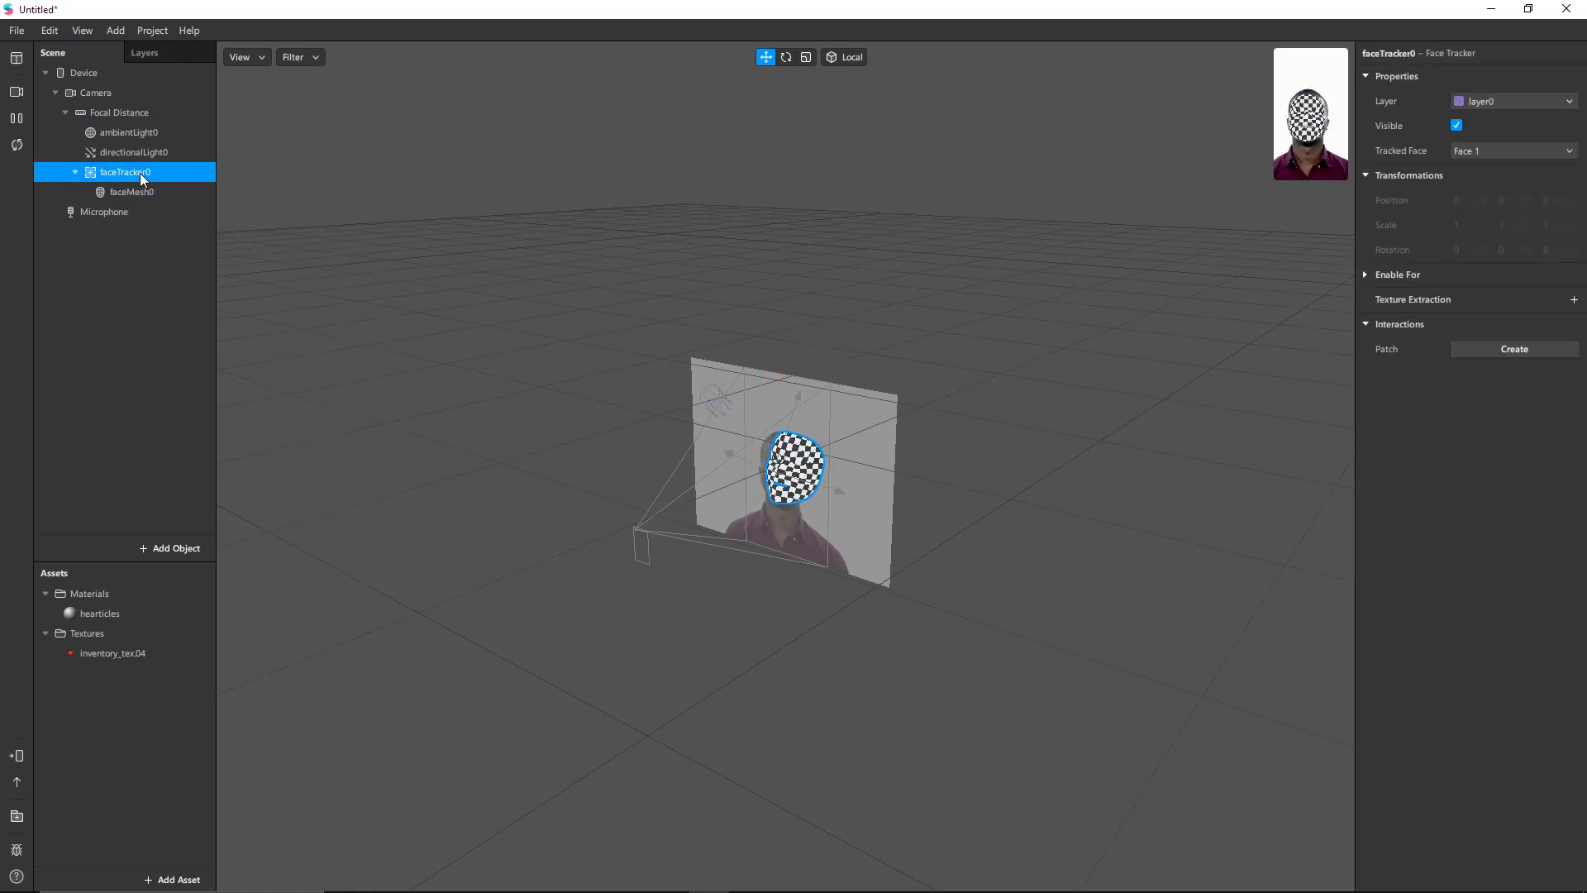
{"action": "left_click", "coordinate": [150, 193]}
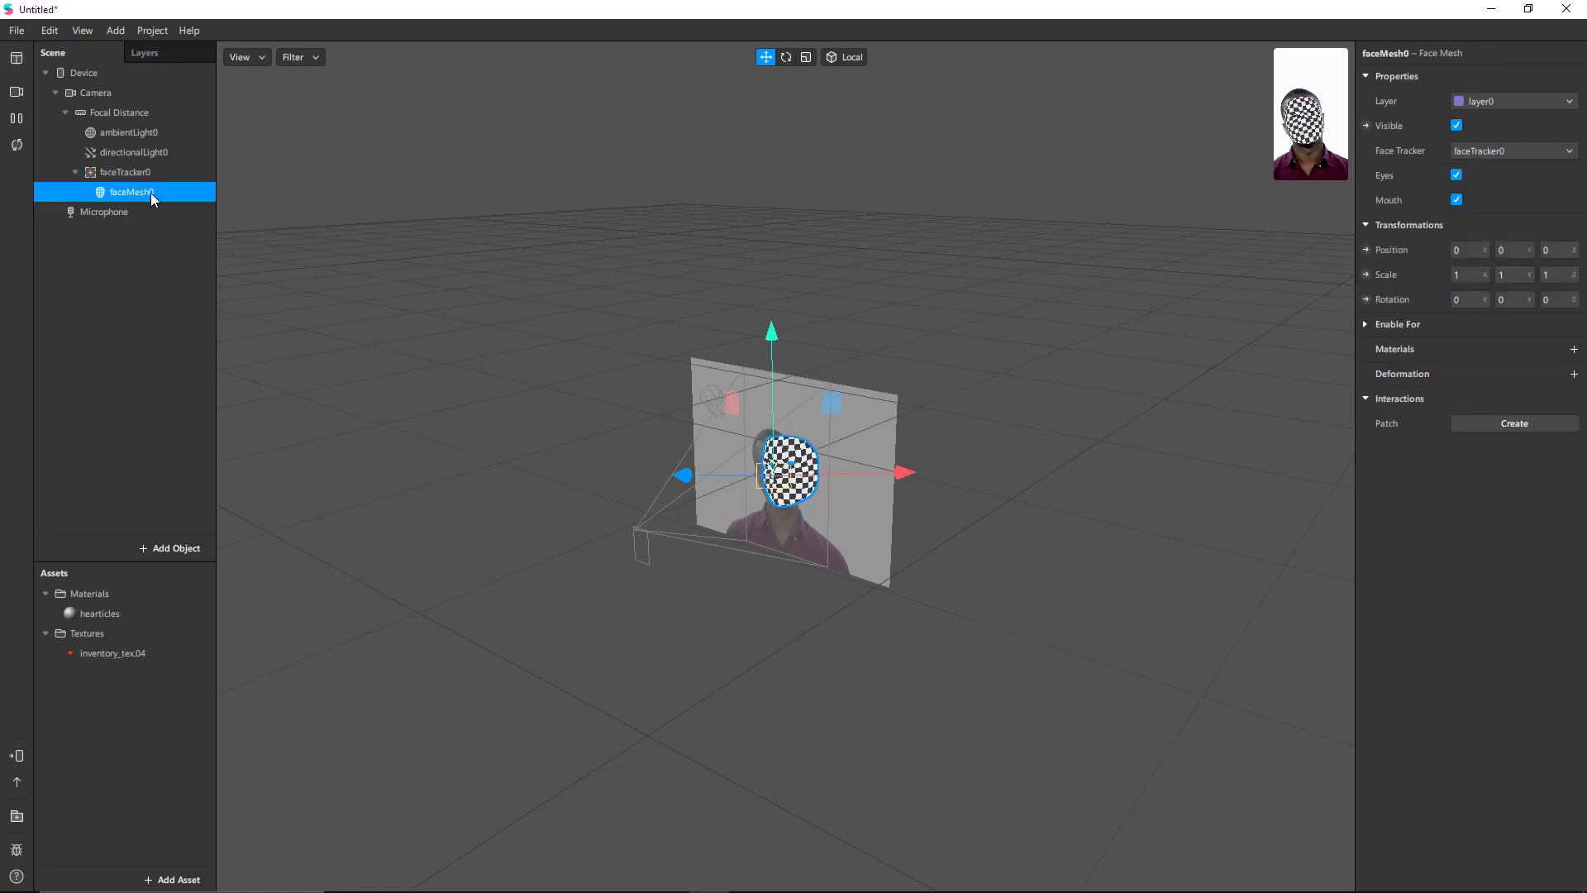
{"action": "left_click", "coordinate": [148, 171]}
Add a particle system under faceTracker0 and name it lefteyelopez
{"action": "right_click", "coordinate": [147, 170]}
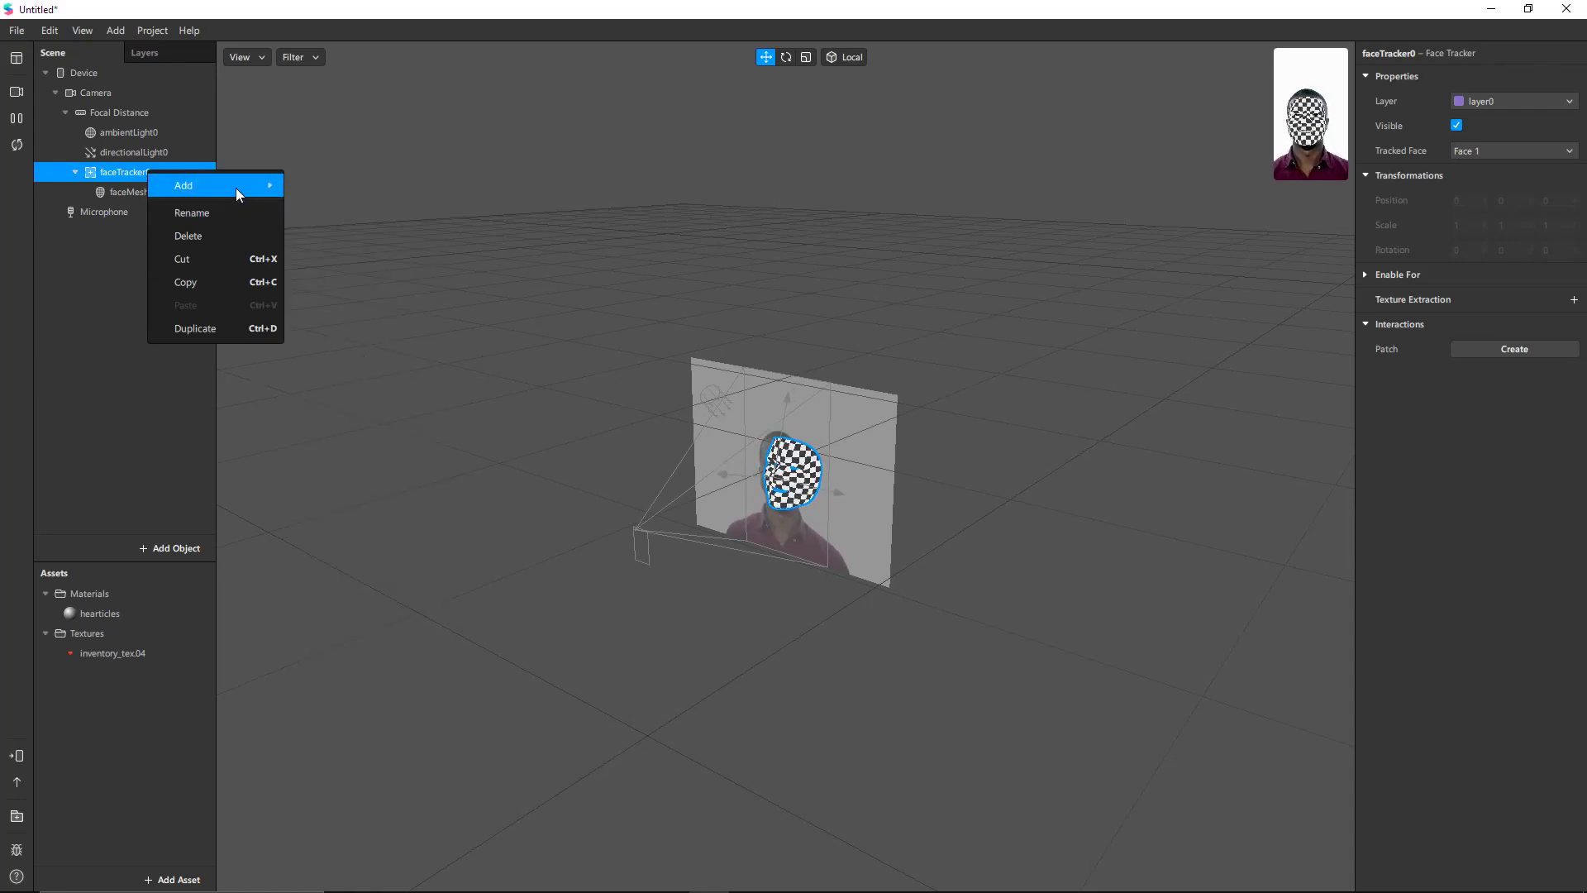
{"action": "mouse_move", "coordinate": [250, 183]}
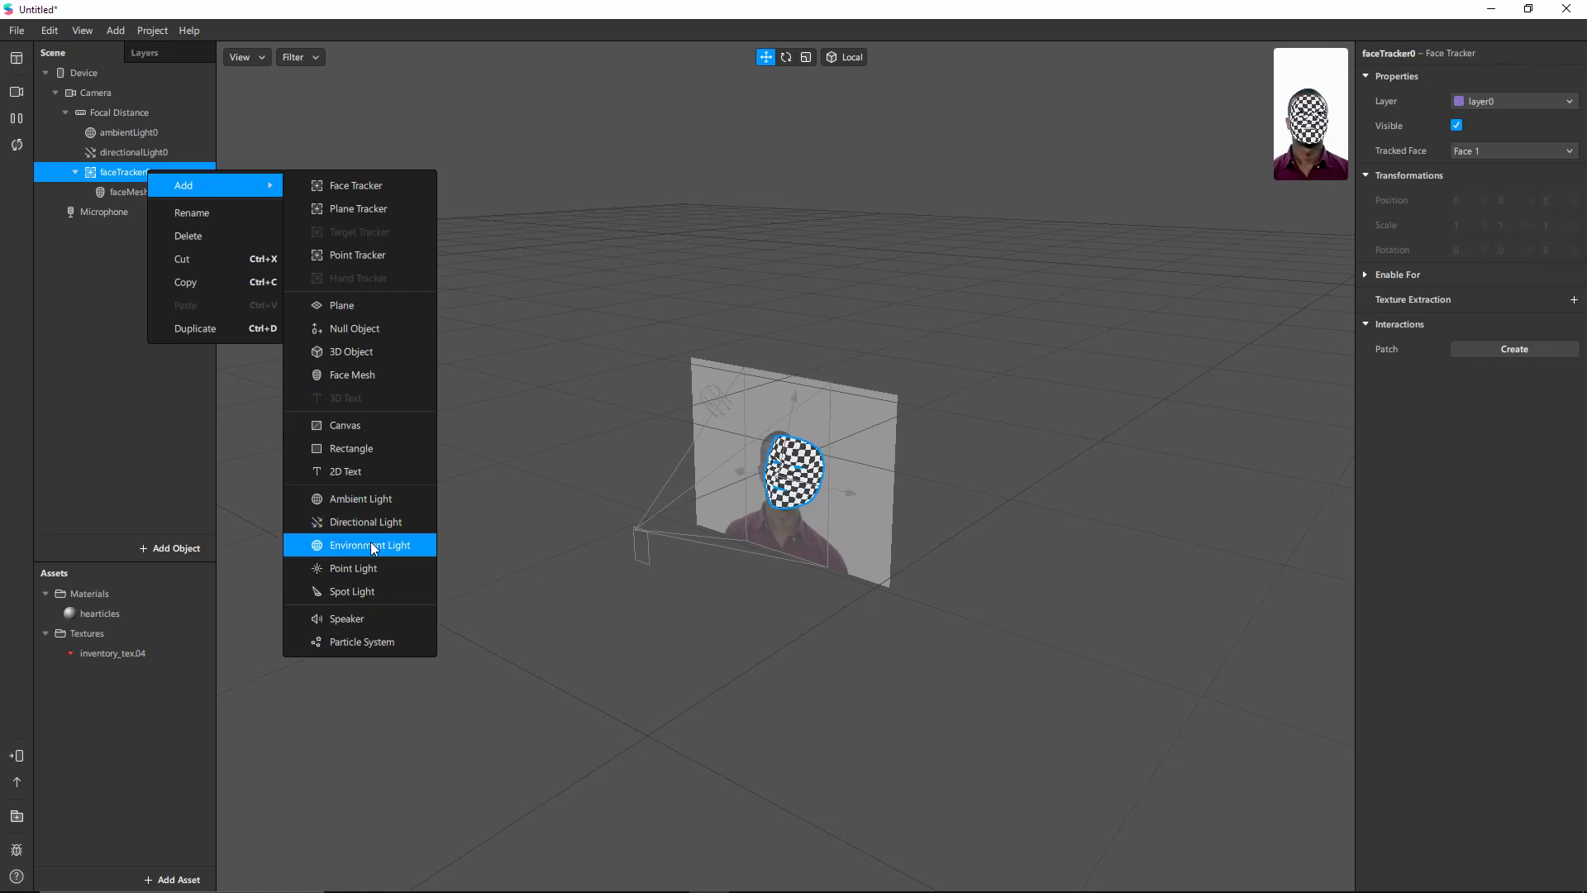
{"action": "left_click", "coordinate": [374, 640]}
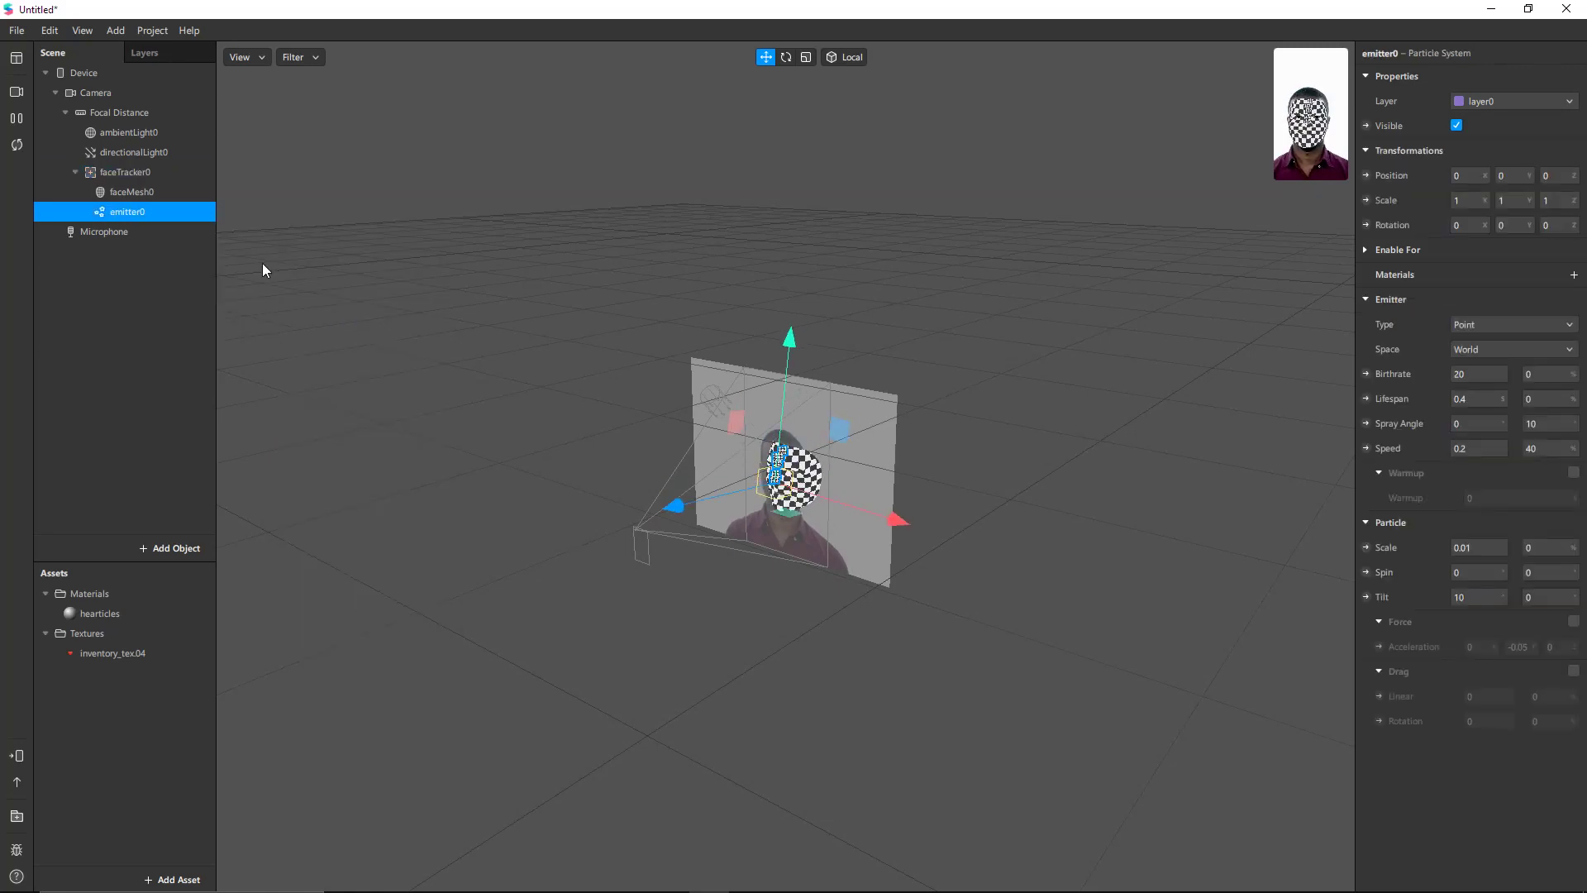
{"action": "double_click", "coordinate": [152, 213]}
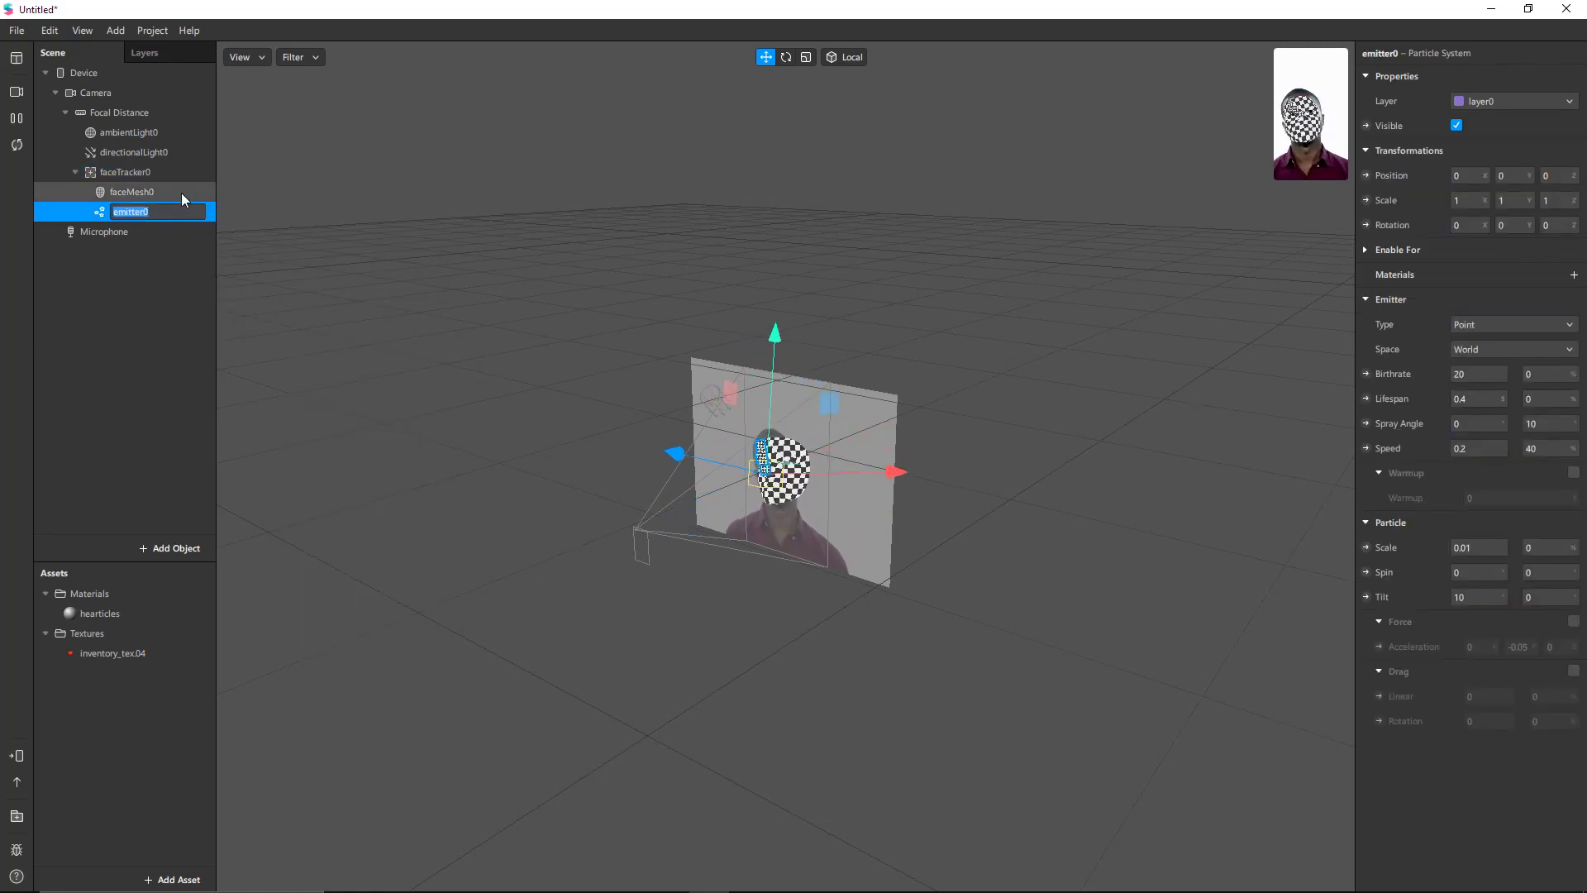
{"action": "type", "text": "lefteyelopez"}
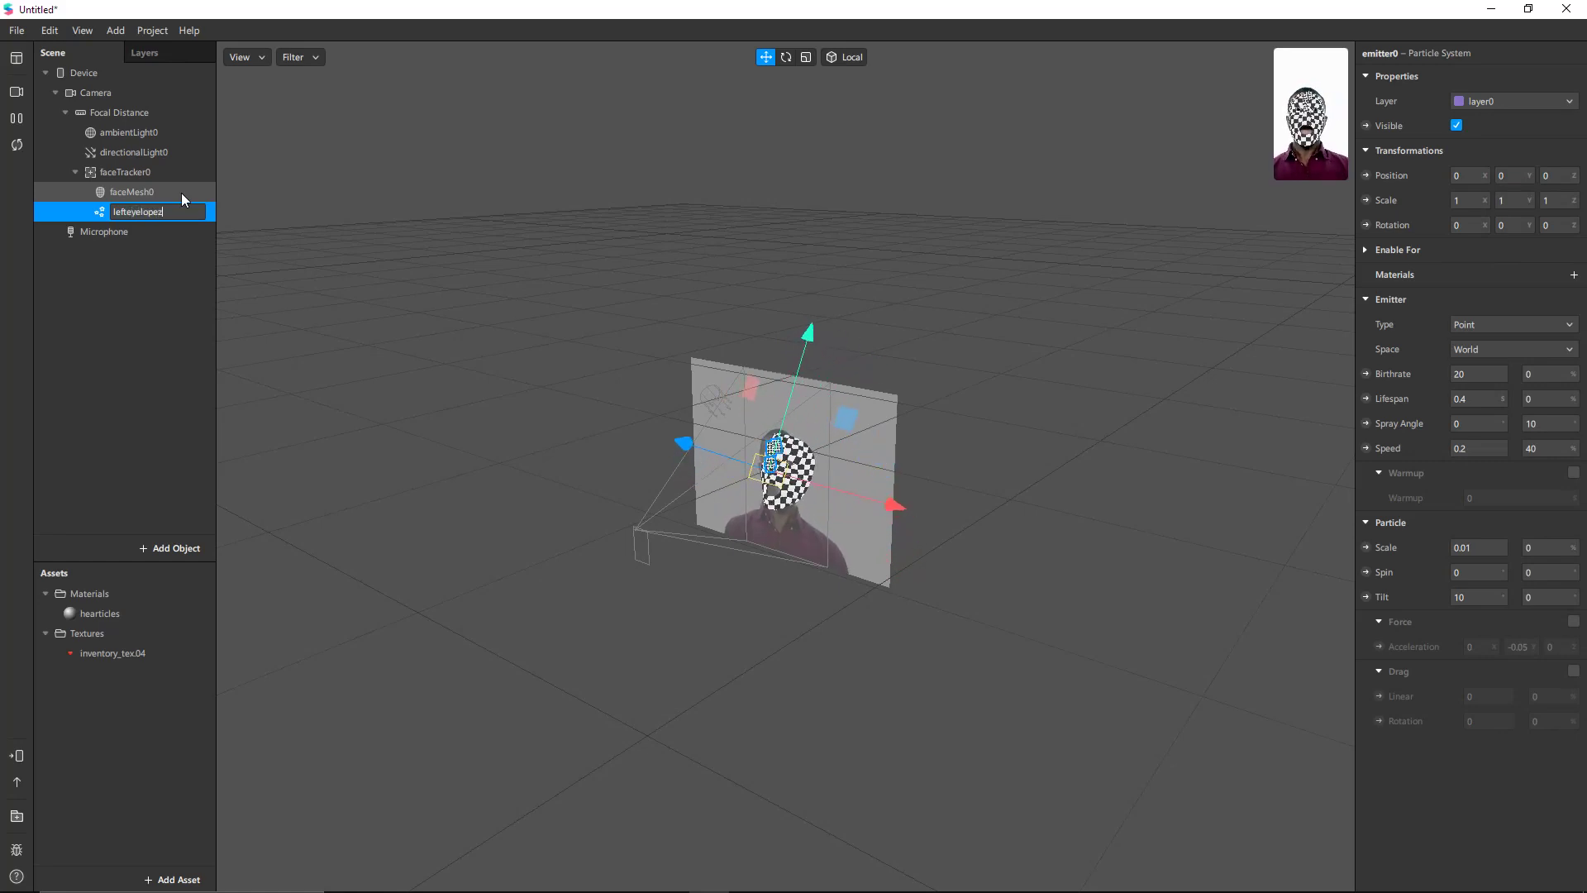
{"action": "key", "text": "Return"}
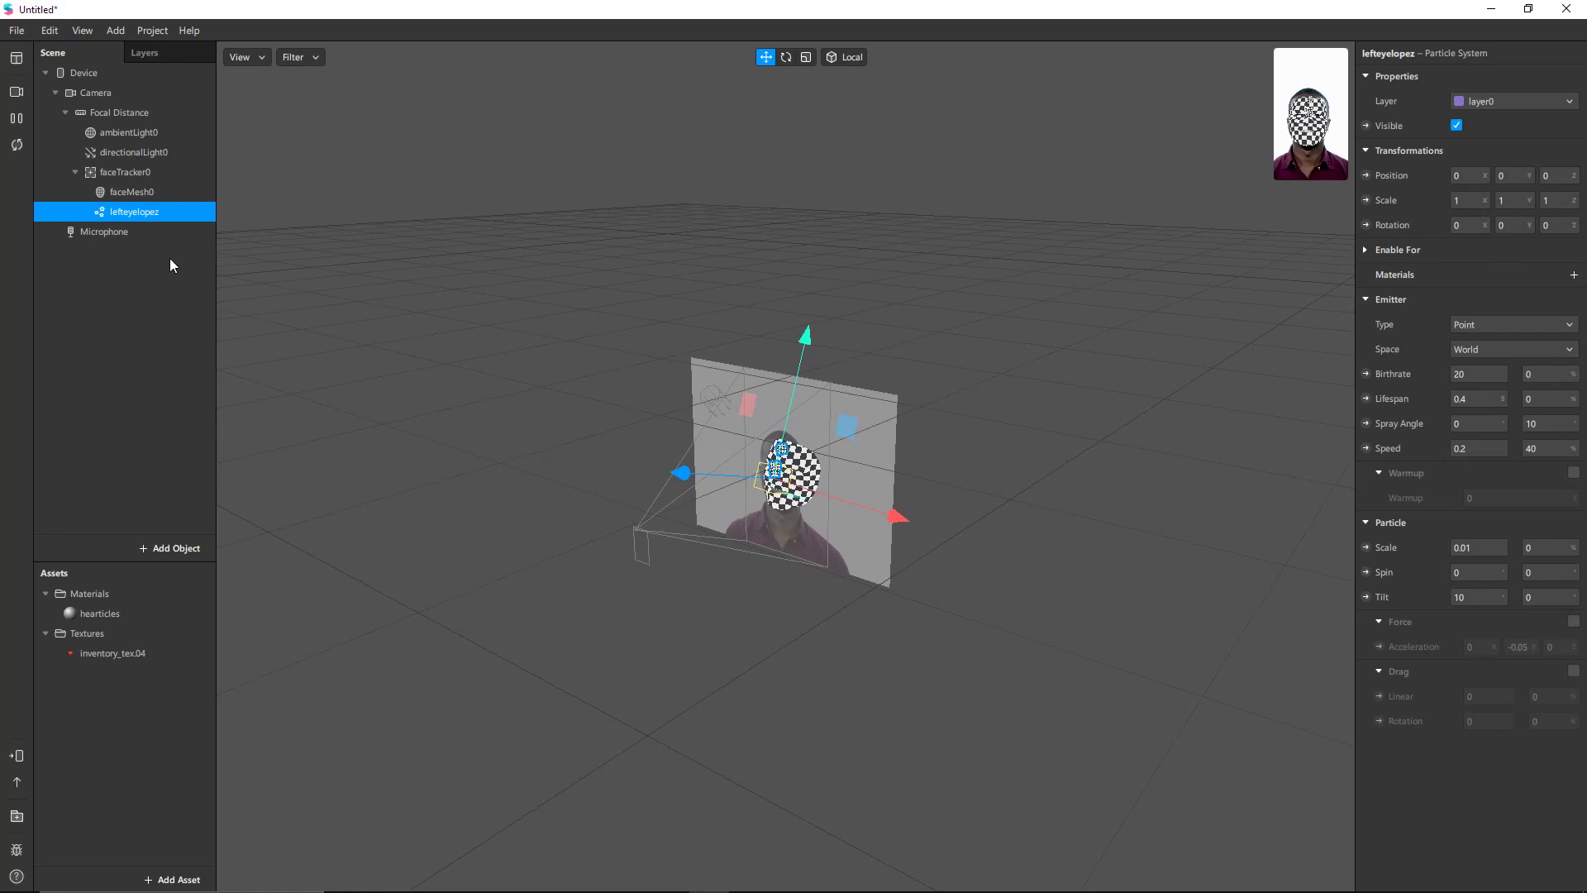
Duplicate the emitter as righteyelopez and enlarge the face preview
{"action": "key", "text": "ctrl+d"}
{"action": "double_click", "coordinate": [132, 230]}
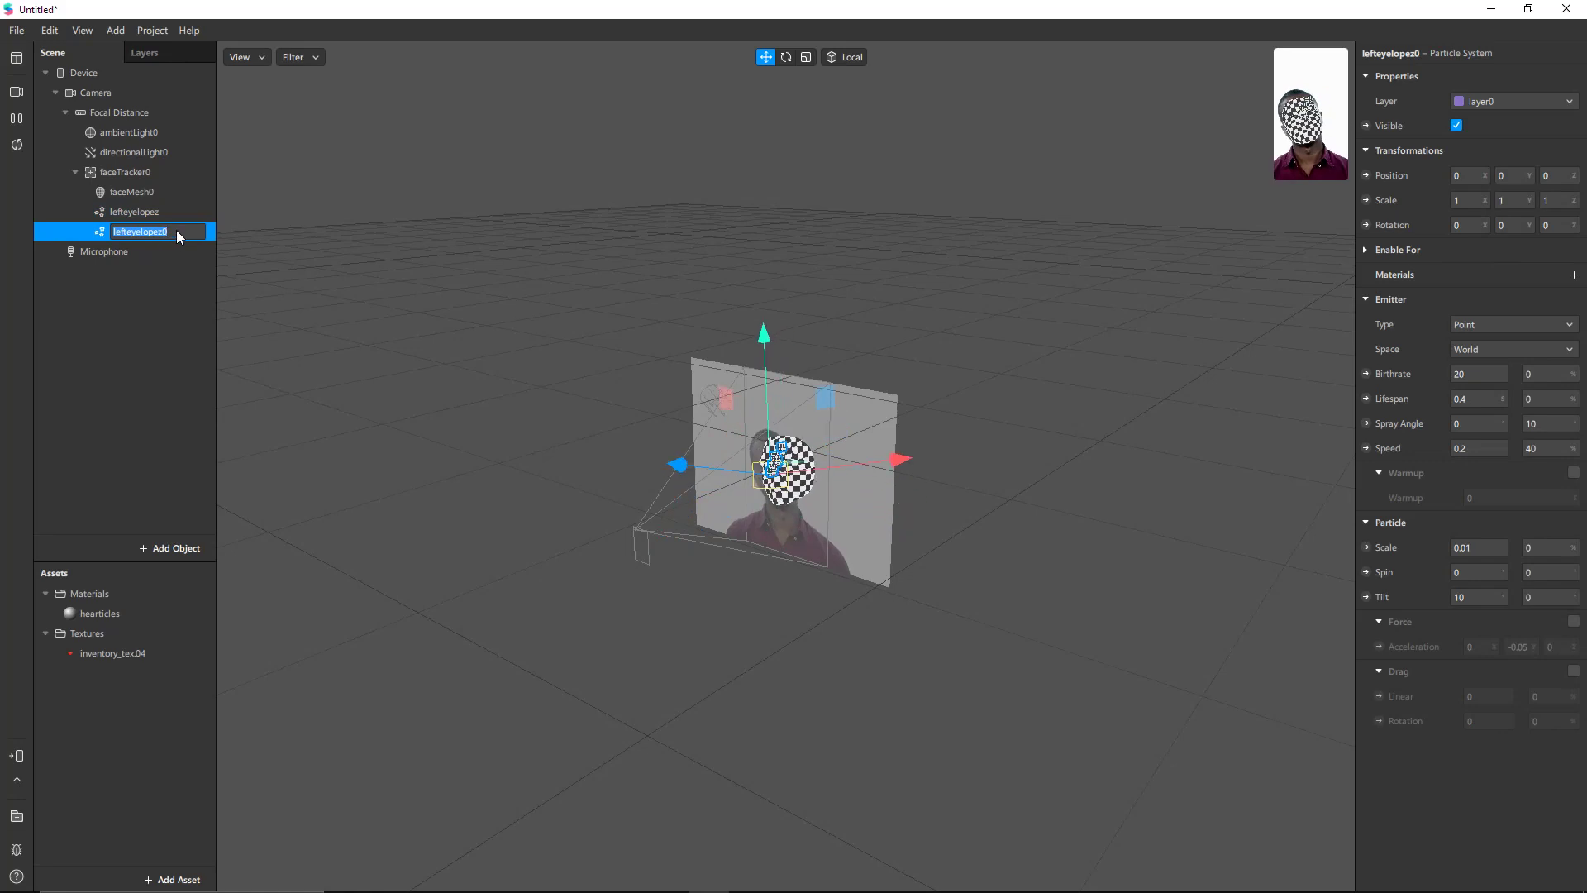
{"action": "type", "text": "righteyelopez"}
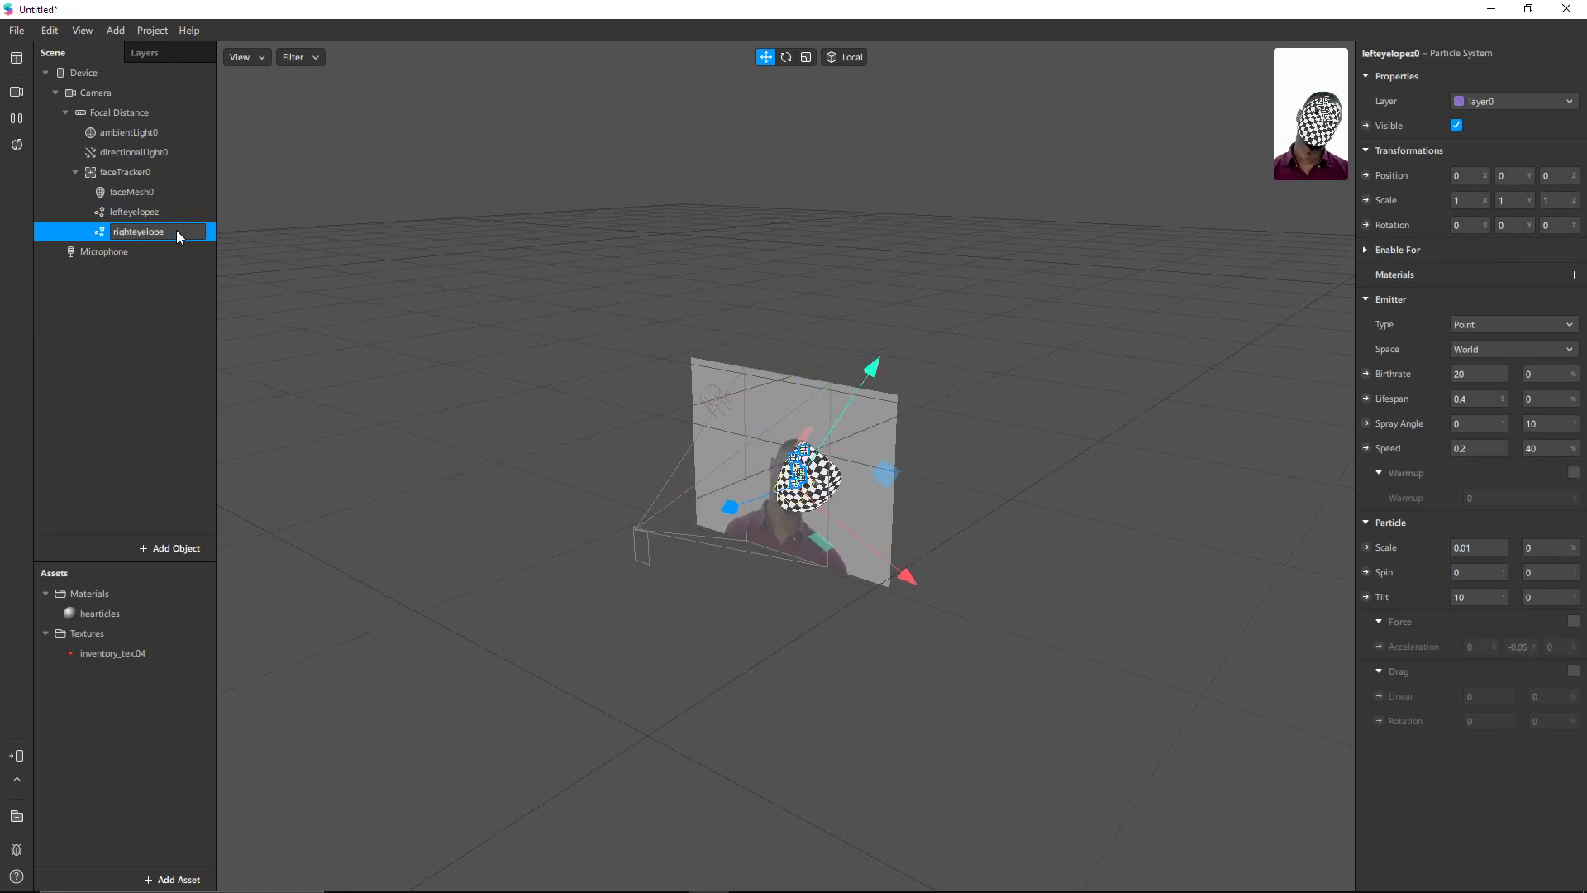
{"action": "key", "text": "Return"}
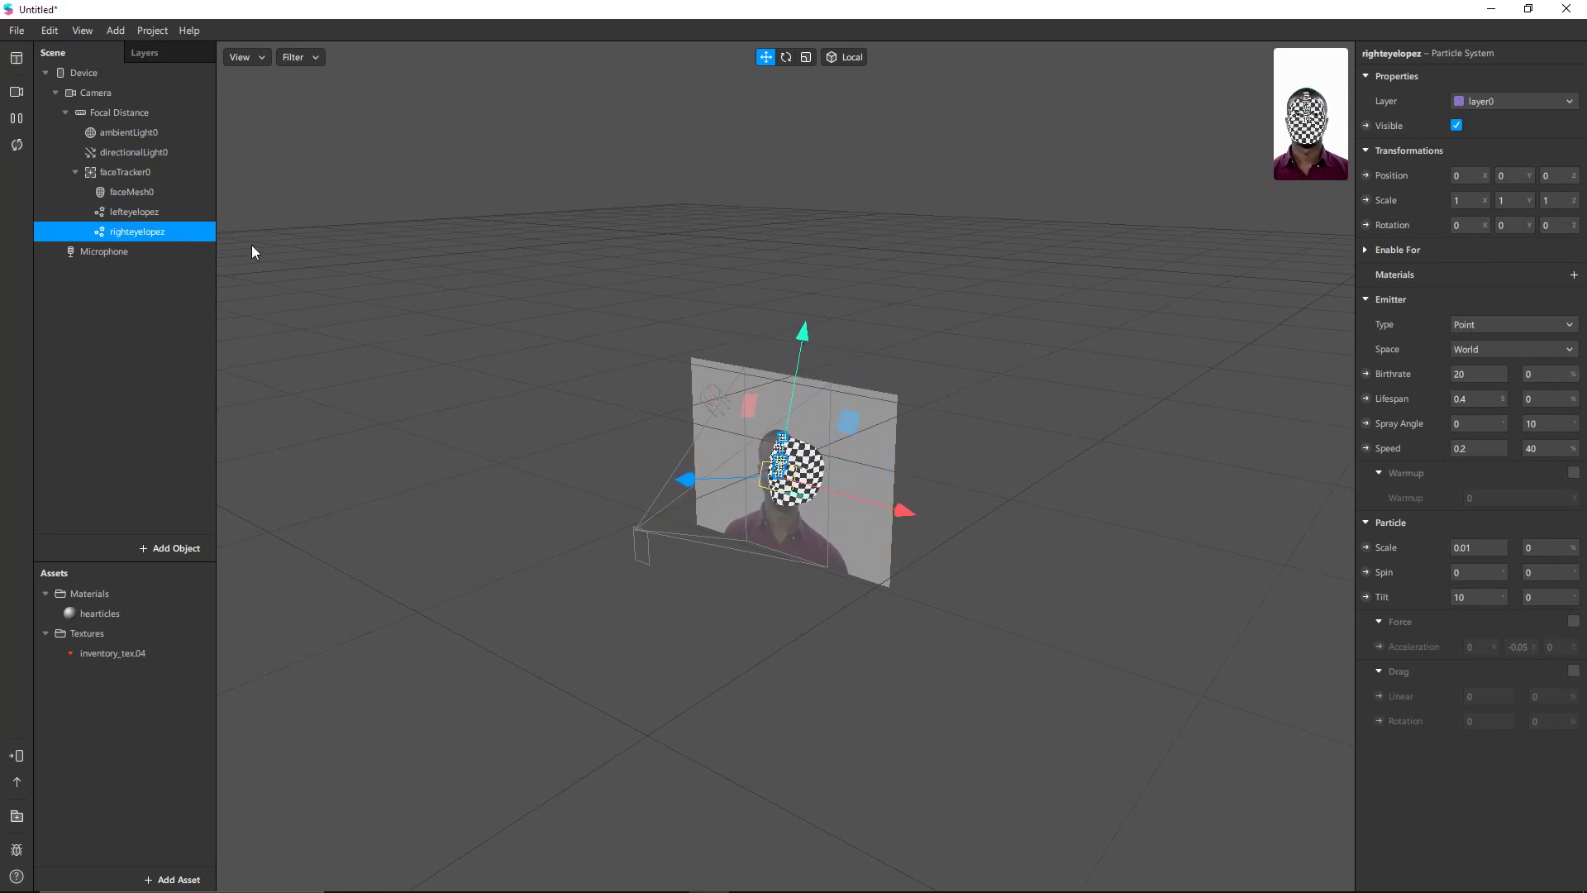
{"action": "mouse_move", "coordinate": [1312, 110]}
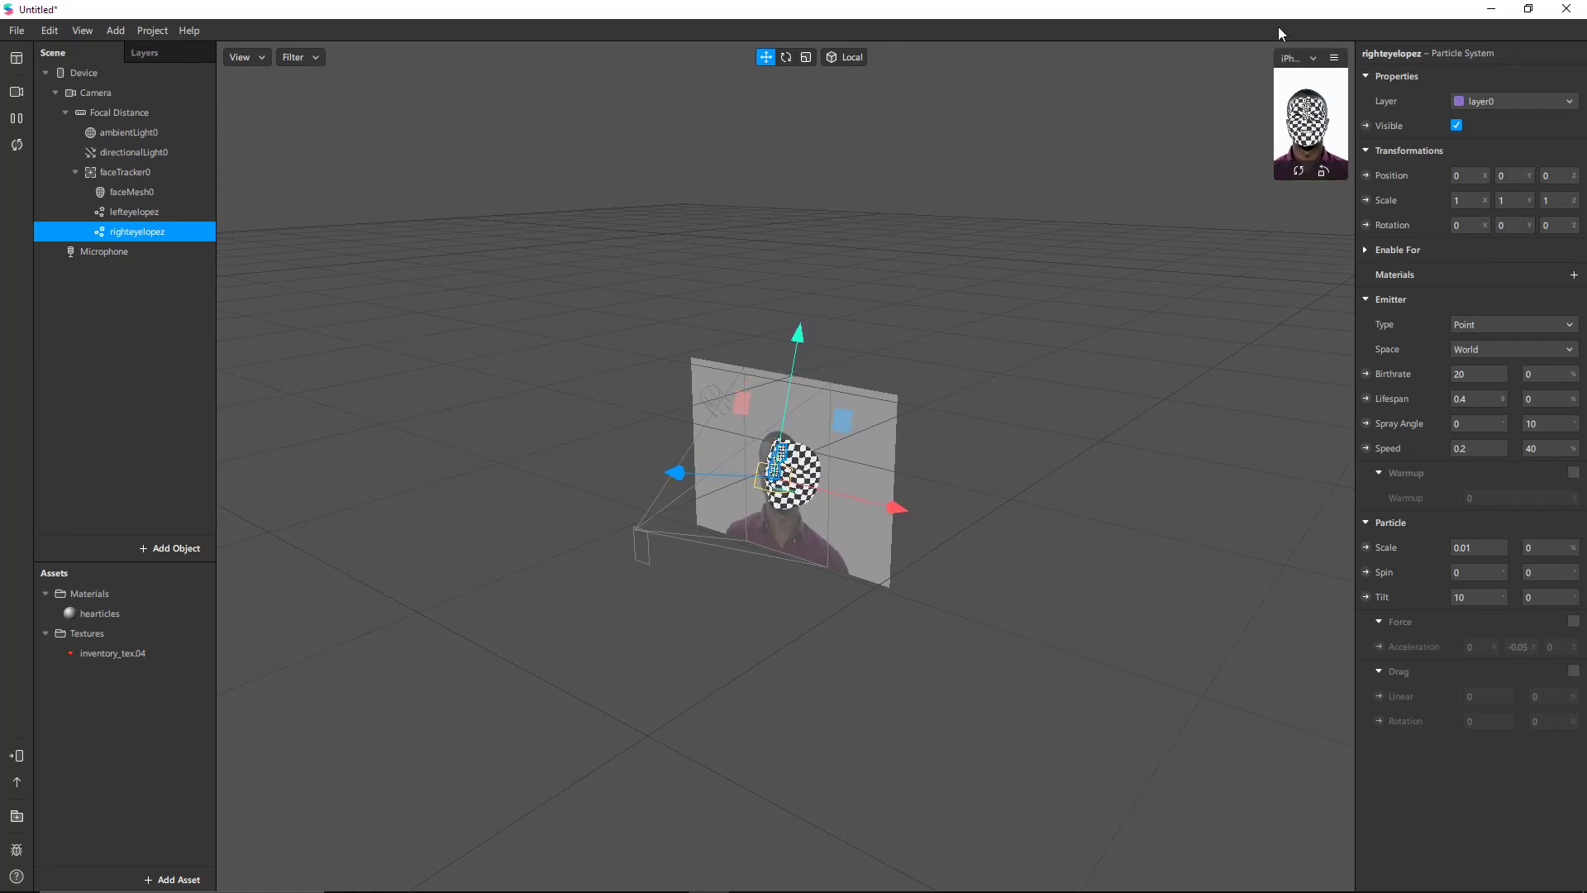
{"action": "left_click_drag", "start_coordinate": [1269, 183], "coordinate": [1050, 495]}
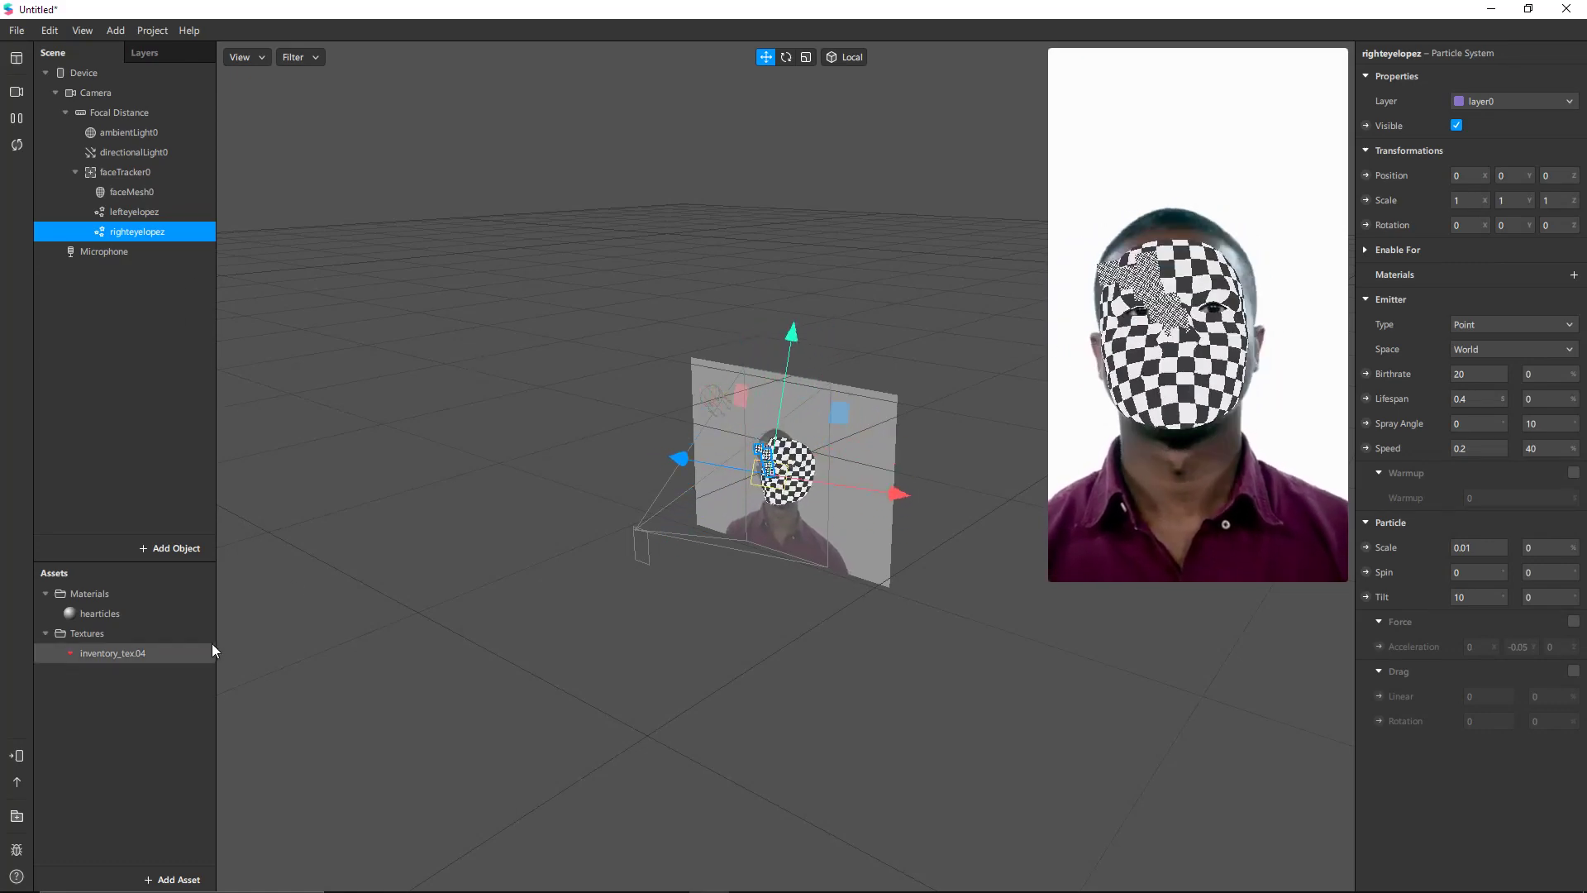
Open the Patch Editor and insert a Face Finder patch
{"action": "key", "text": "ctrl+p"}
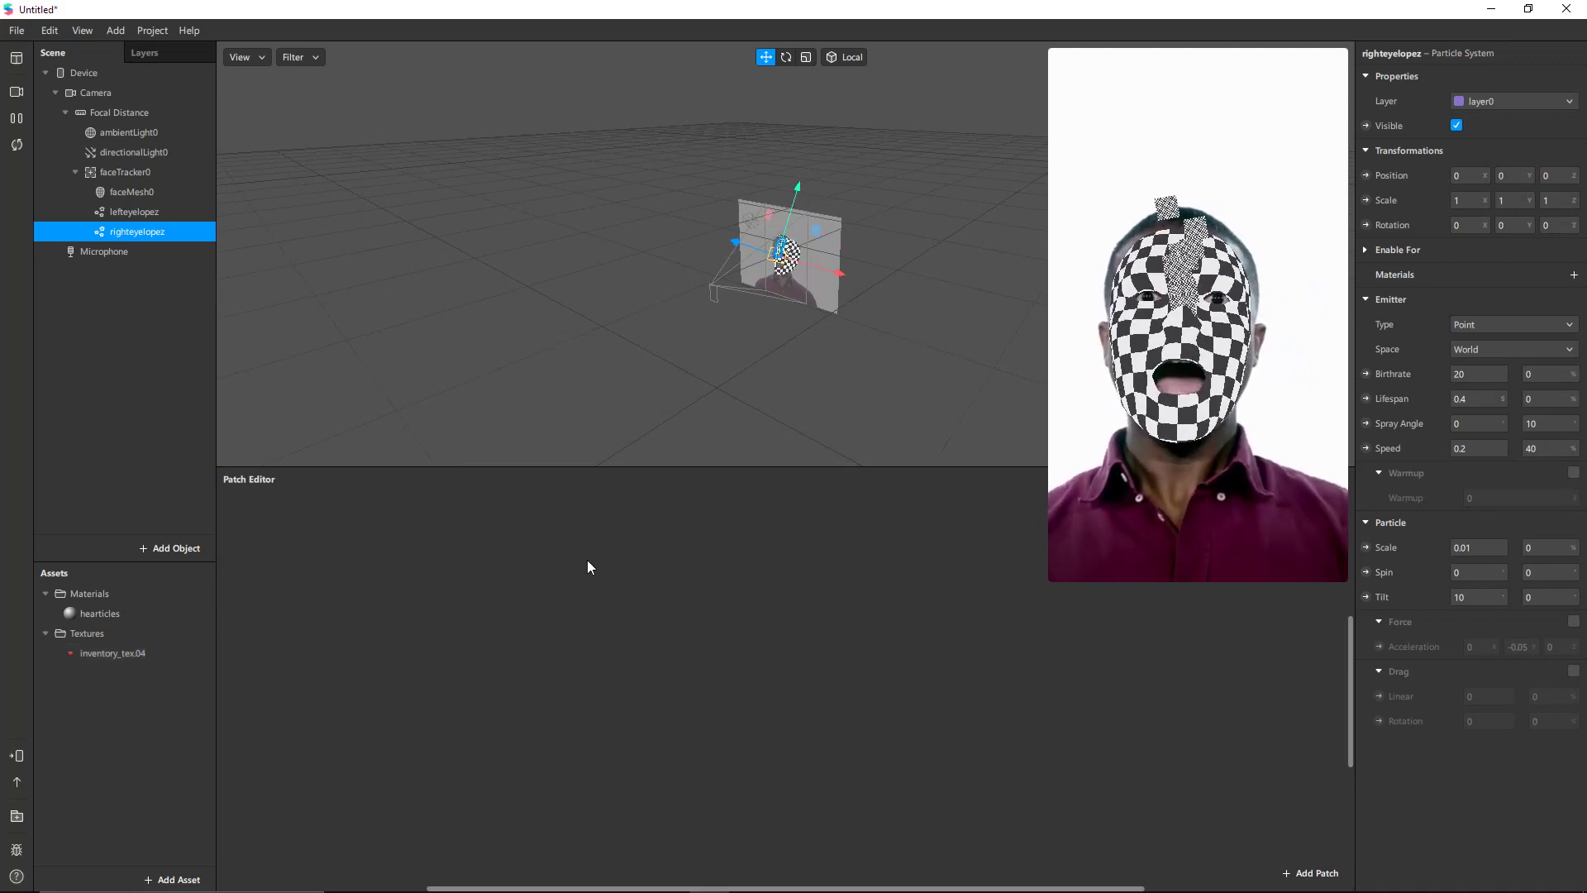
{"action": "double_click", "coordinate": [469, 562]}
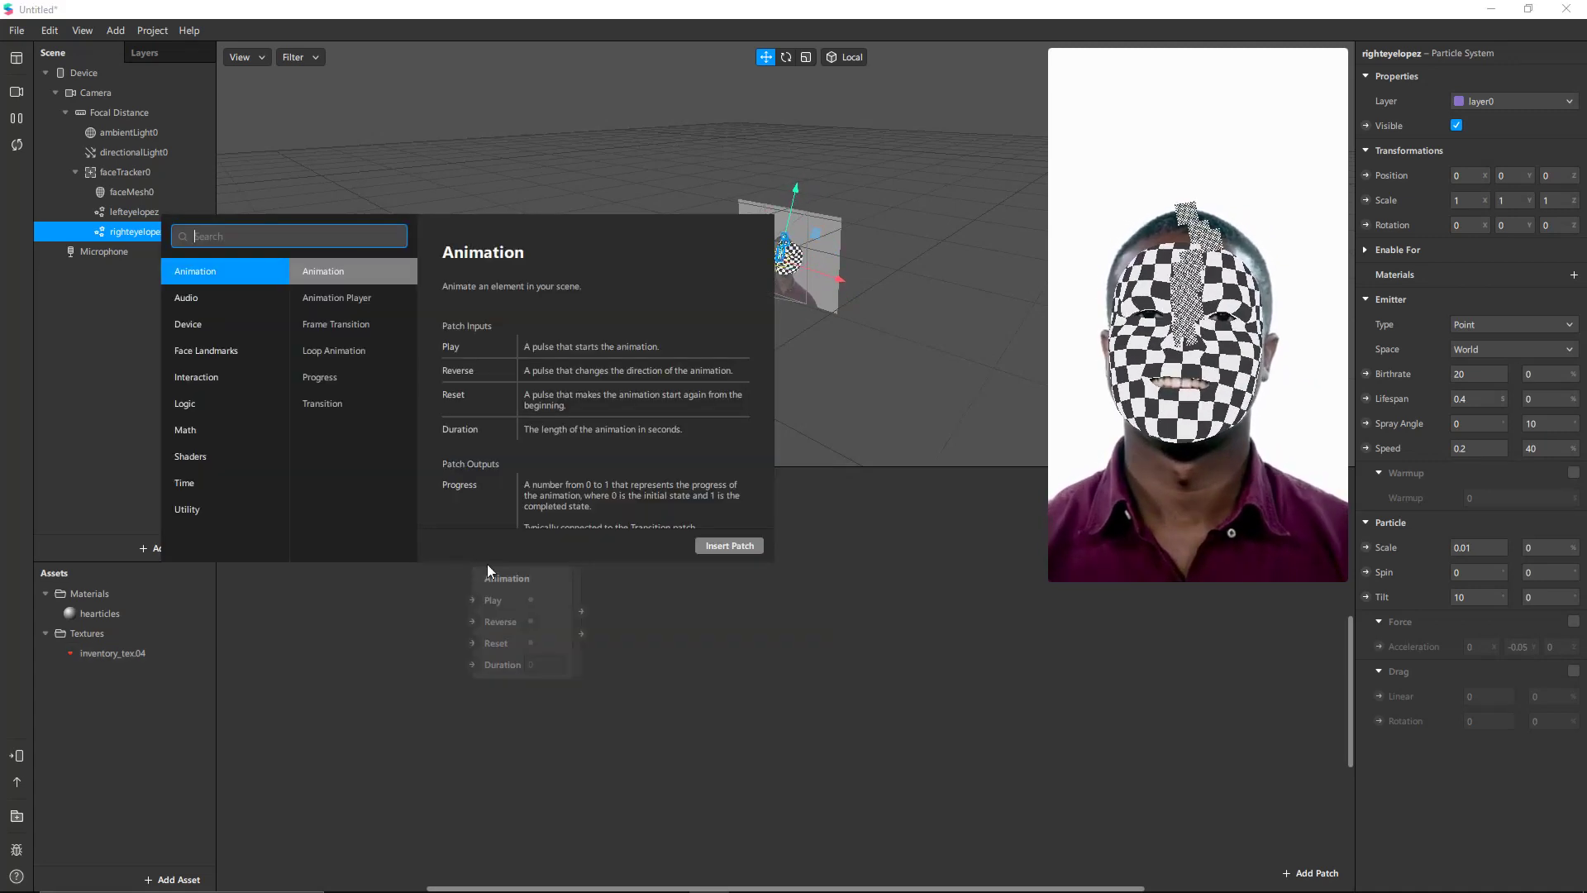
{"action": "type", "text": "face"}
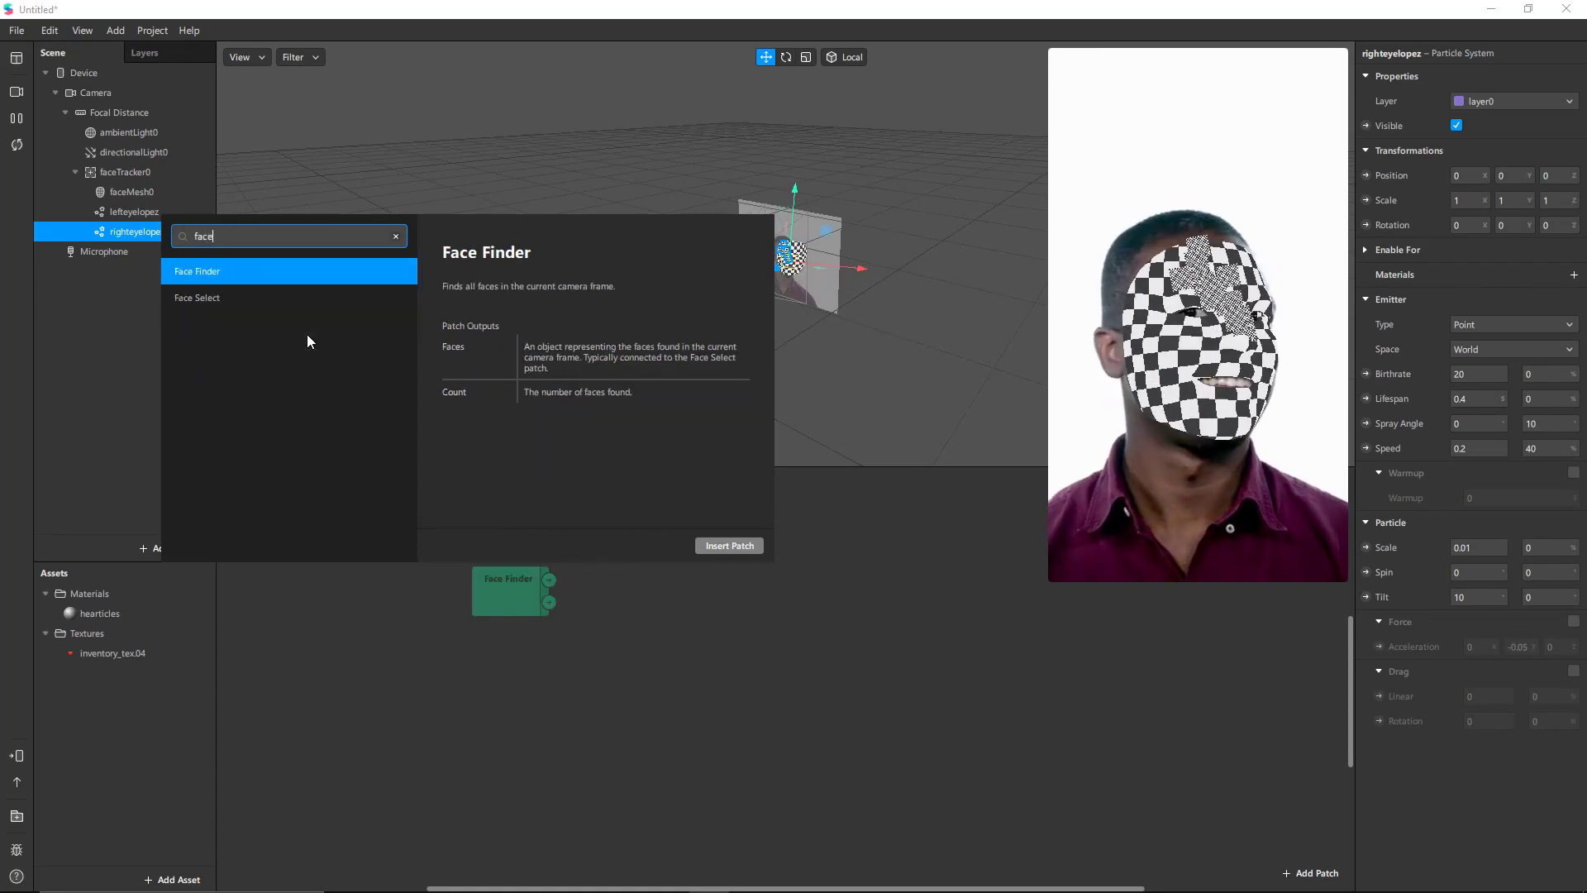
{"action": "left_click", "coordinate": [268, 279]}
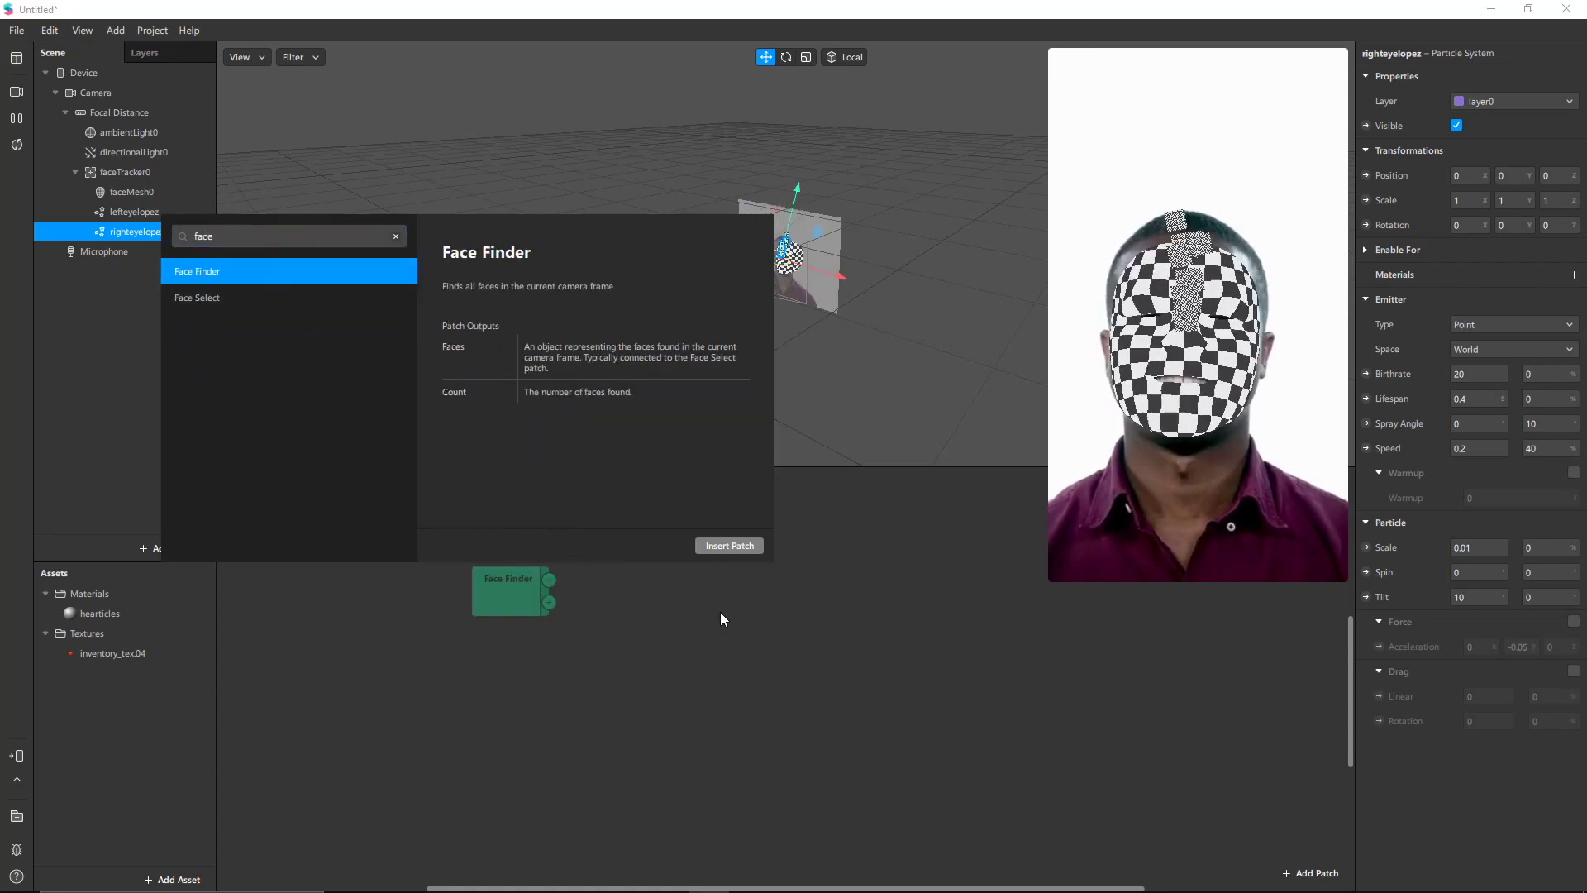
{"action": "left_click", "coordinate": [731, 545]}
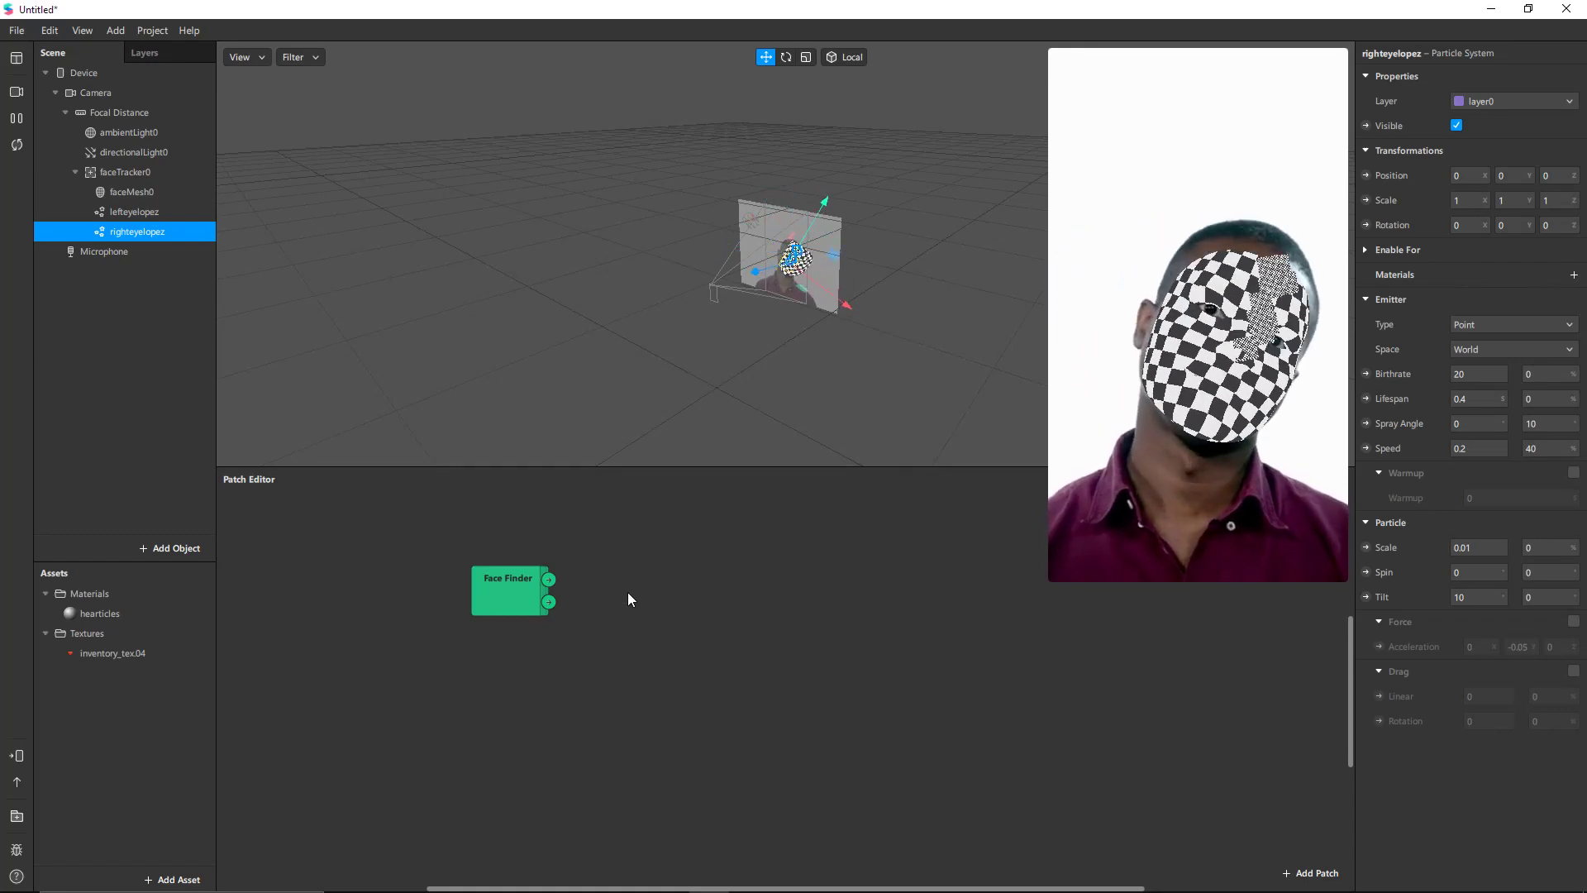
Insert a Face Select patch fed by Face Finder's faces, and move both patches up-left
{"action": "double_click", "coordinate": [628, 597]}
{"action": "type", "text": "face"}
{"action": "left_click", "coordinate": [445, 325]}
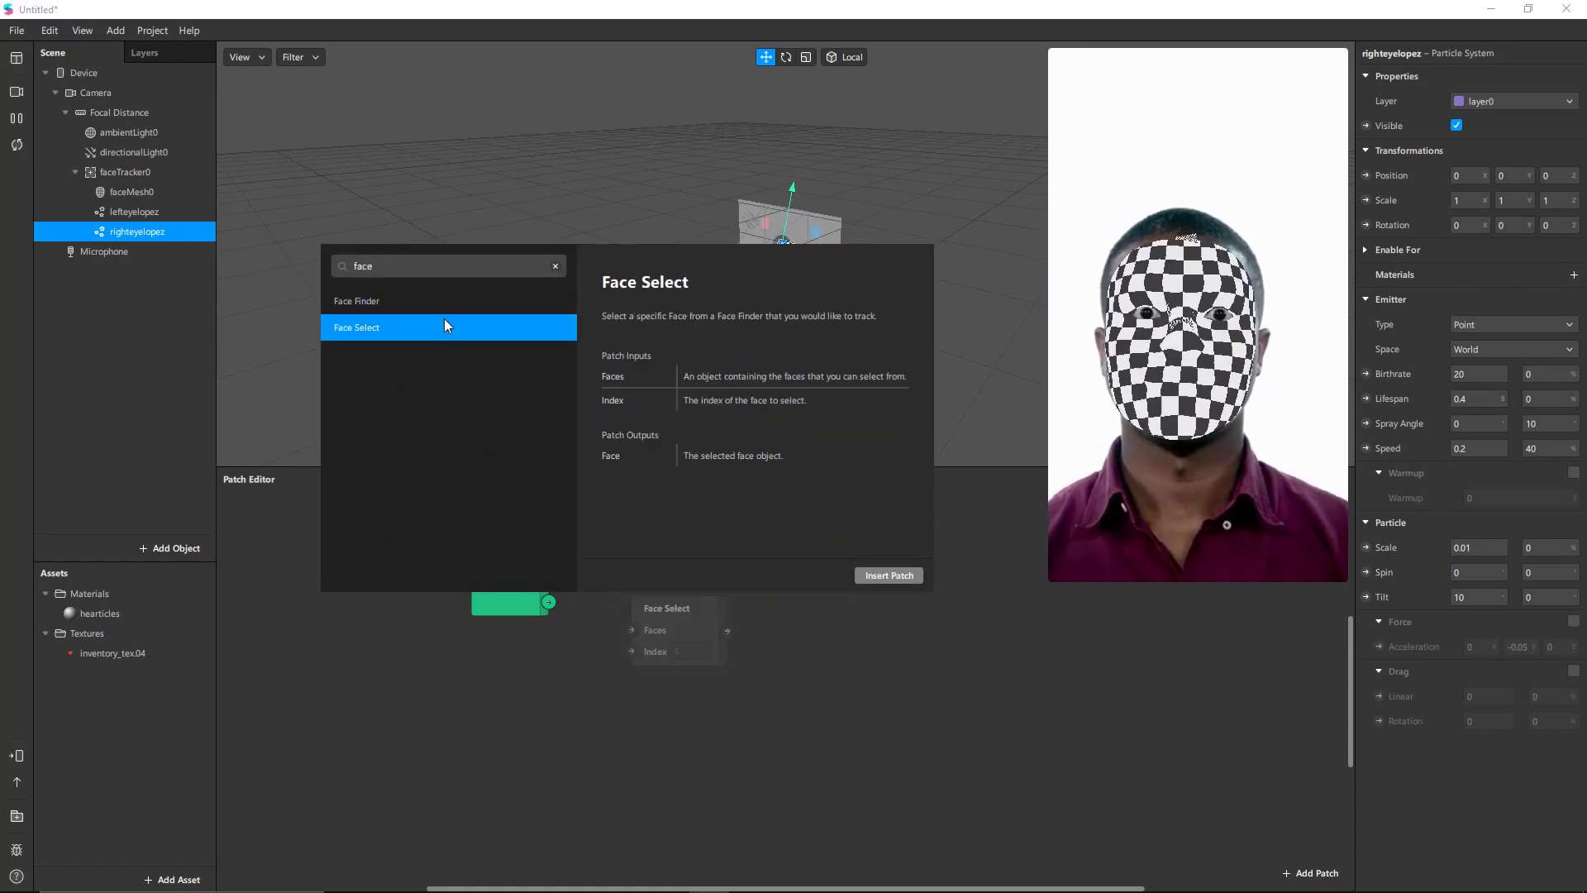
{"action": "left_click", "coordinate": [889, 576]}
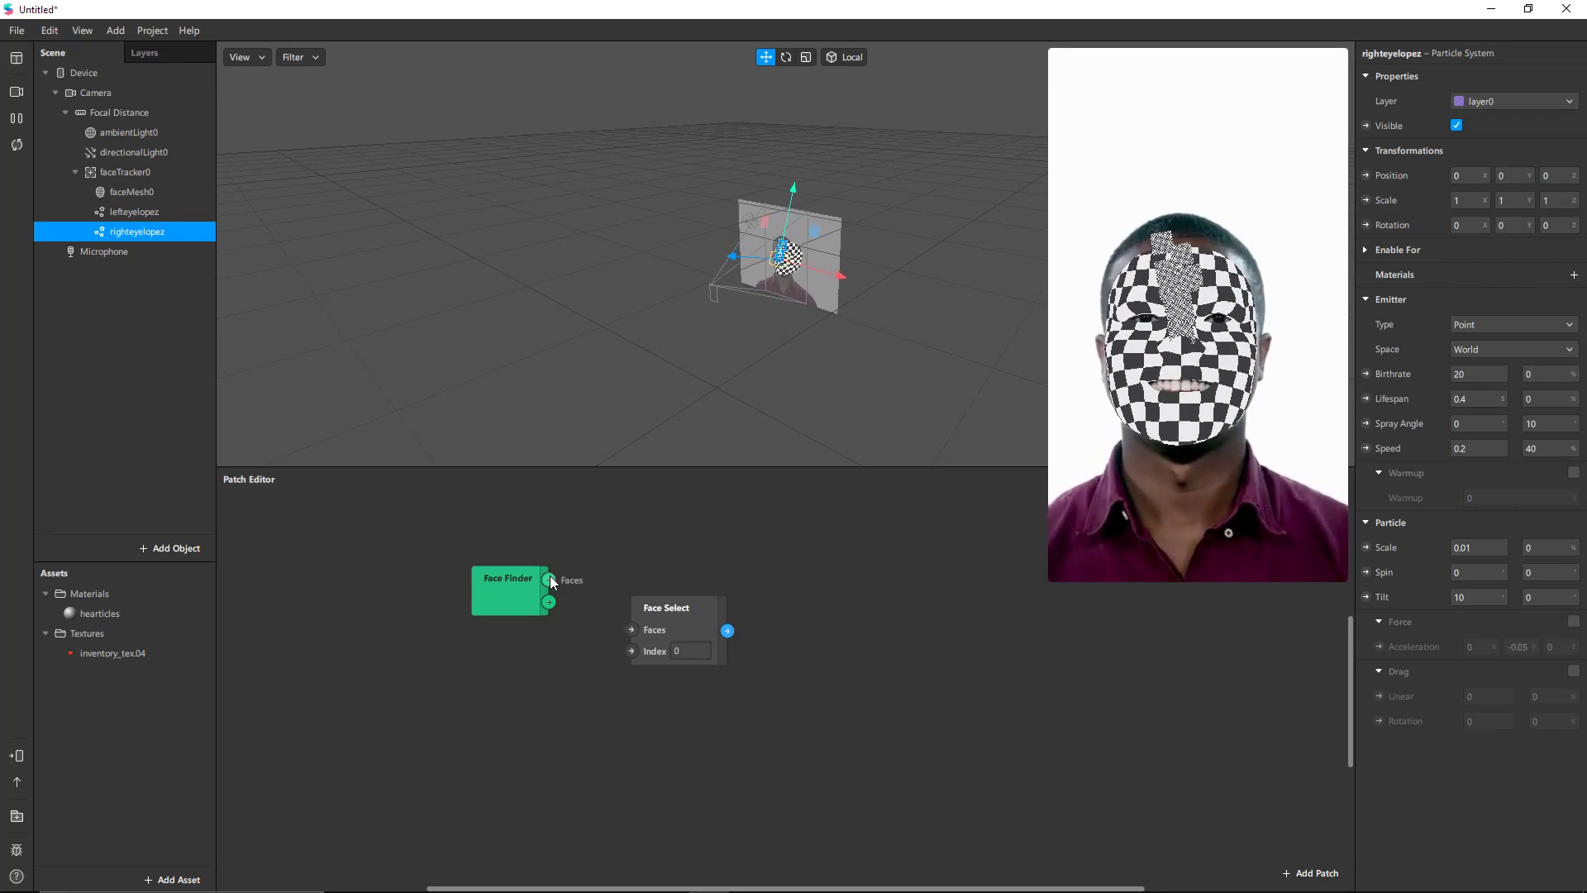
{"action": "left_click_drag", "start_coordinate": [549, 578], "coordinate": [643, 547]}
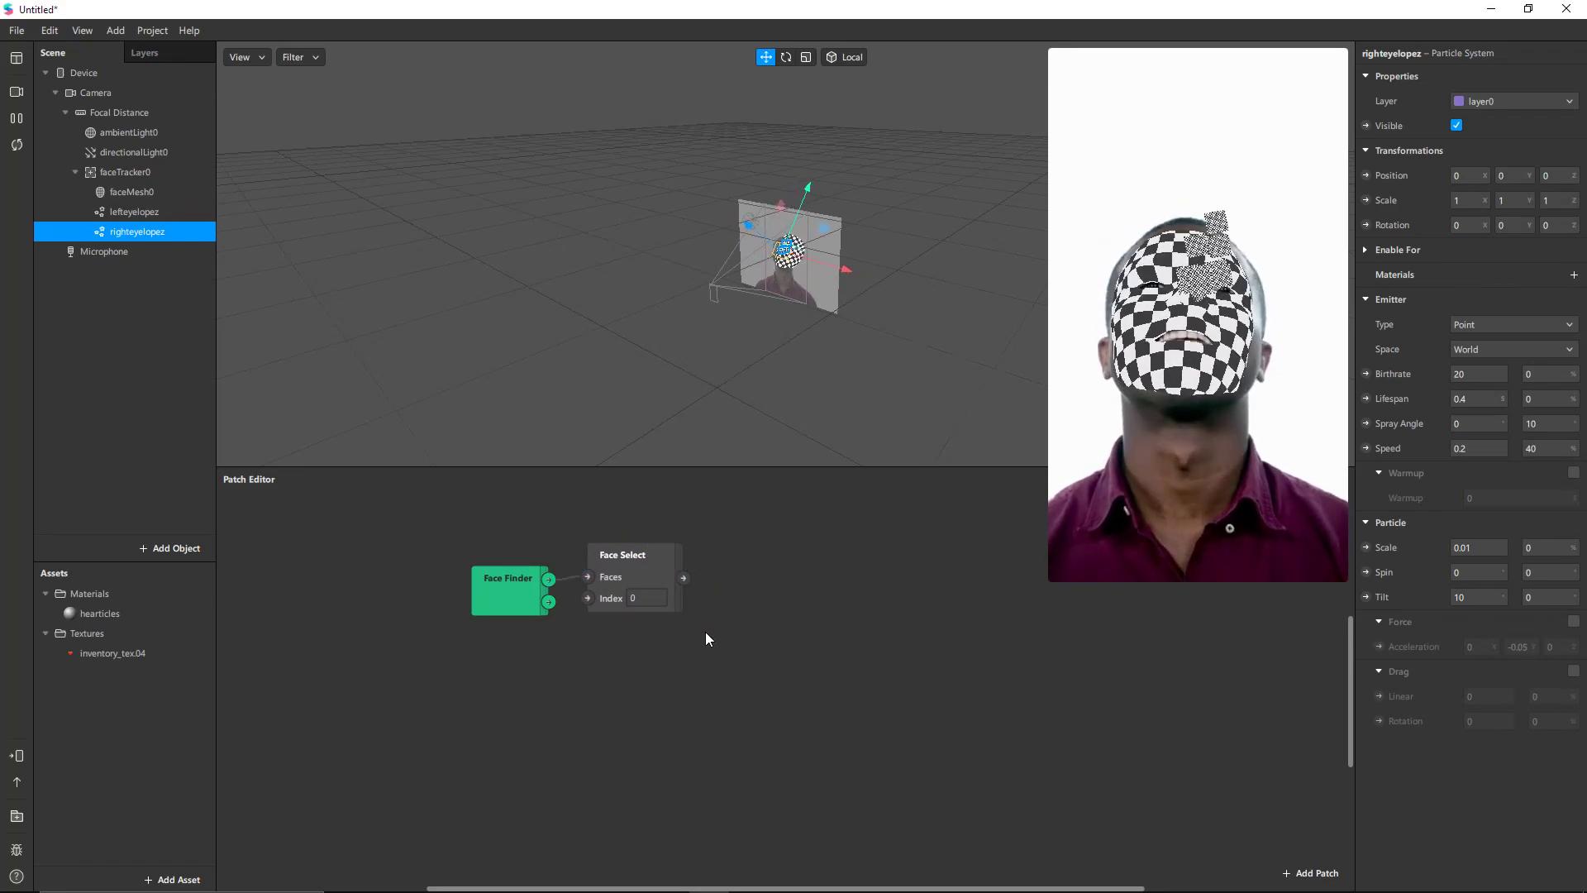
{"action": "left_click_drag", "start_coordinate": [728, 657], "coordinate": [479, 545]}
{"action": "left_click_drag", "start_coordinate": [592, 566], "coordinate": [412, 521]}
{"action": "left_click", "coordinate": [573, 603]}
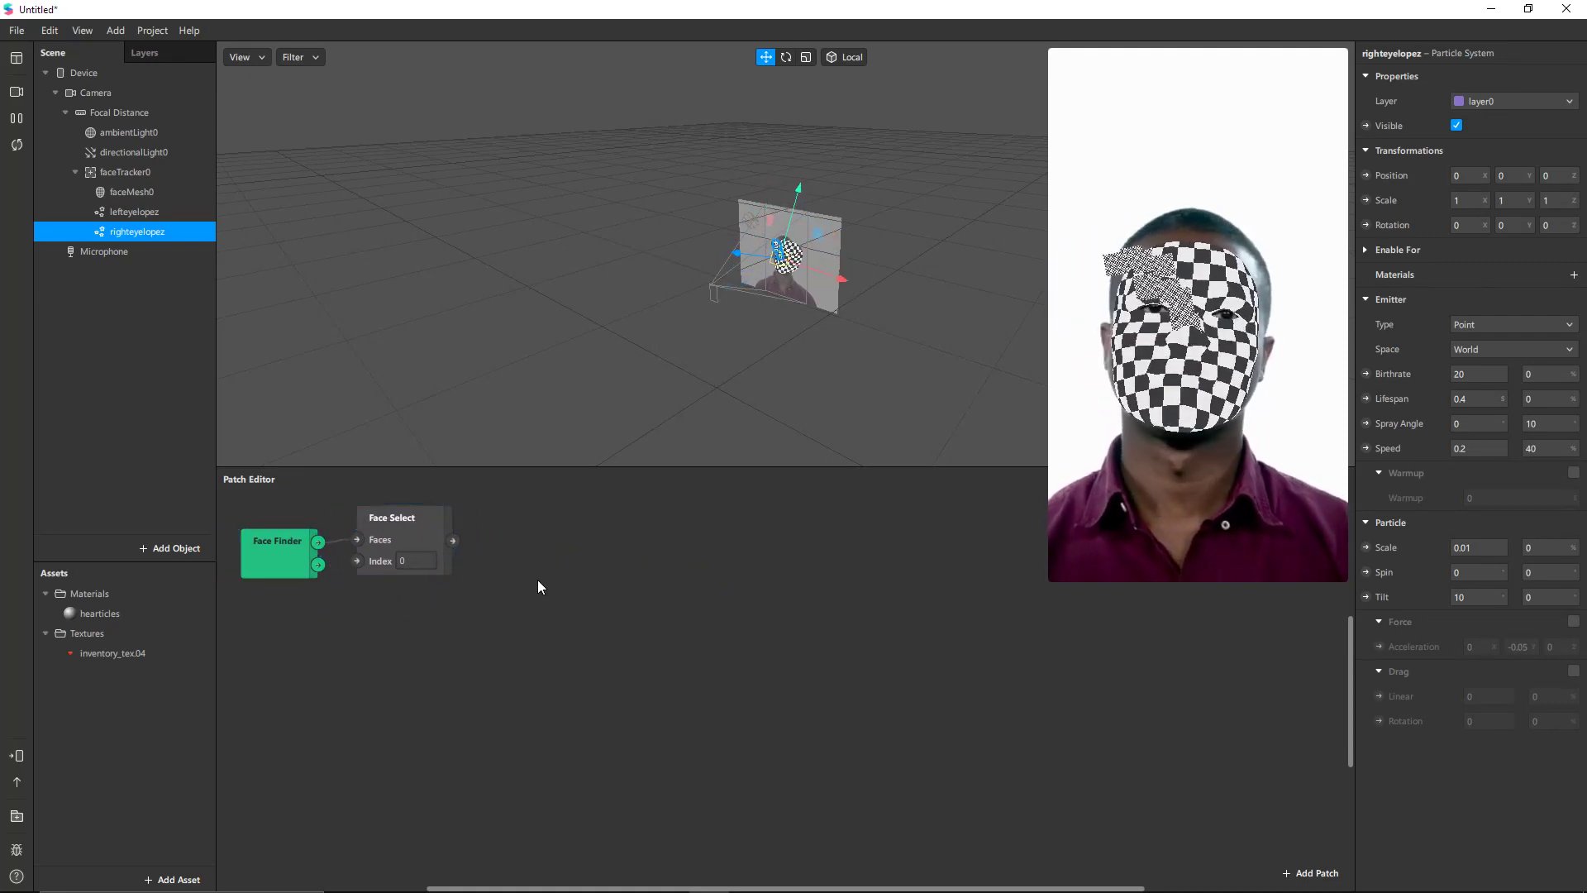
Insert an Eyelid patch with its Face input wired from Face Select's output
{"action": "right_click", "coordinate": [633, 587]}
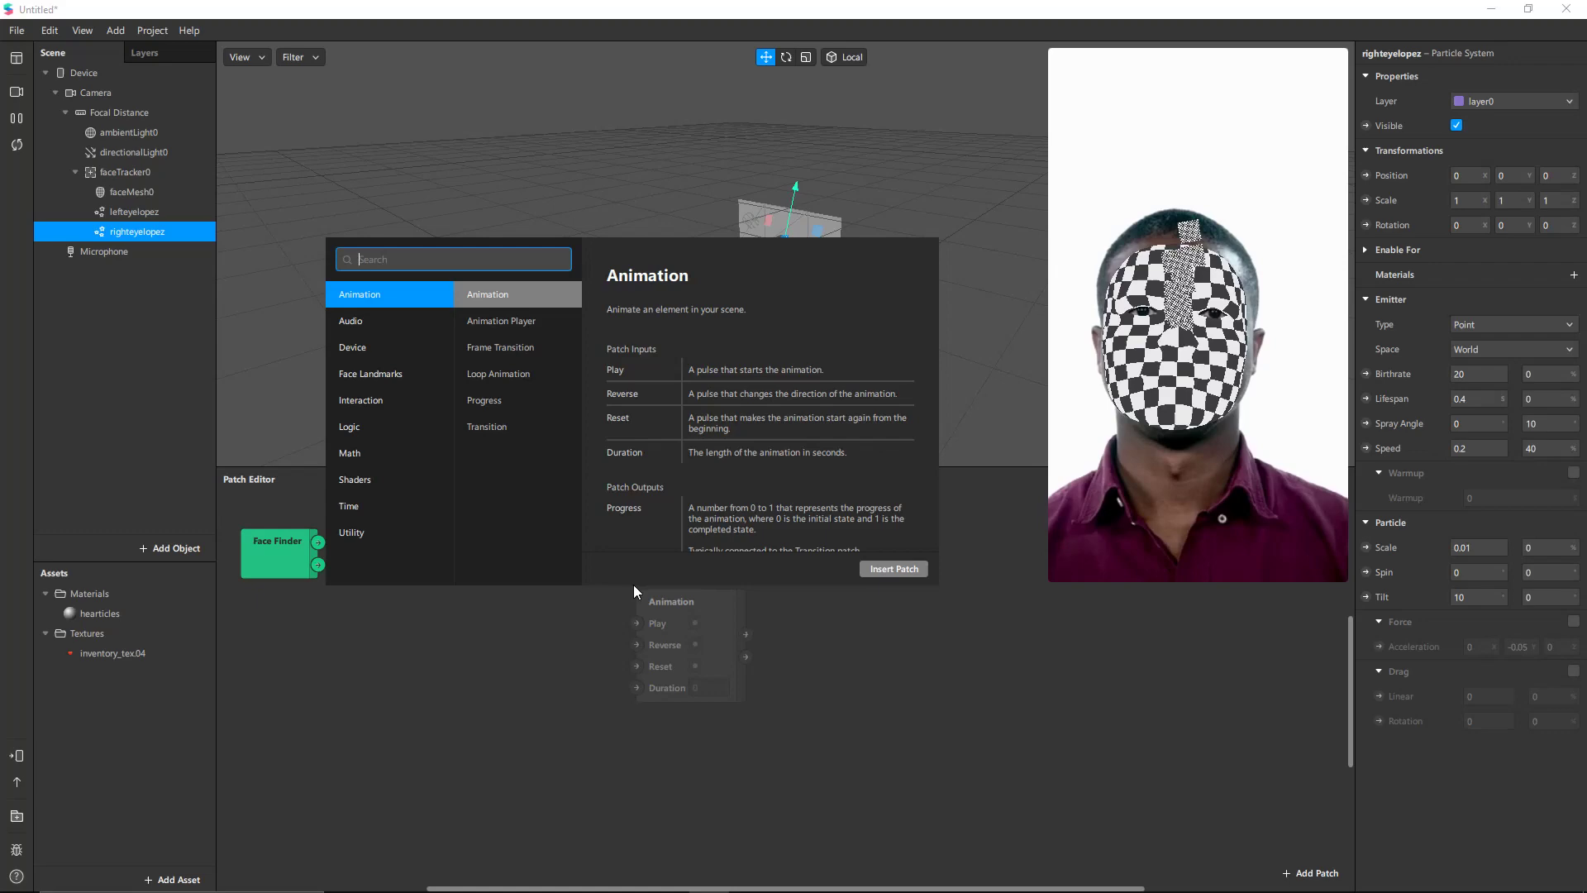
{"action": "type", "text": "eye"}
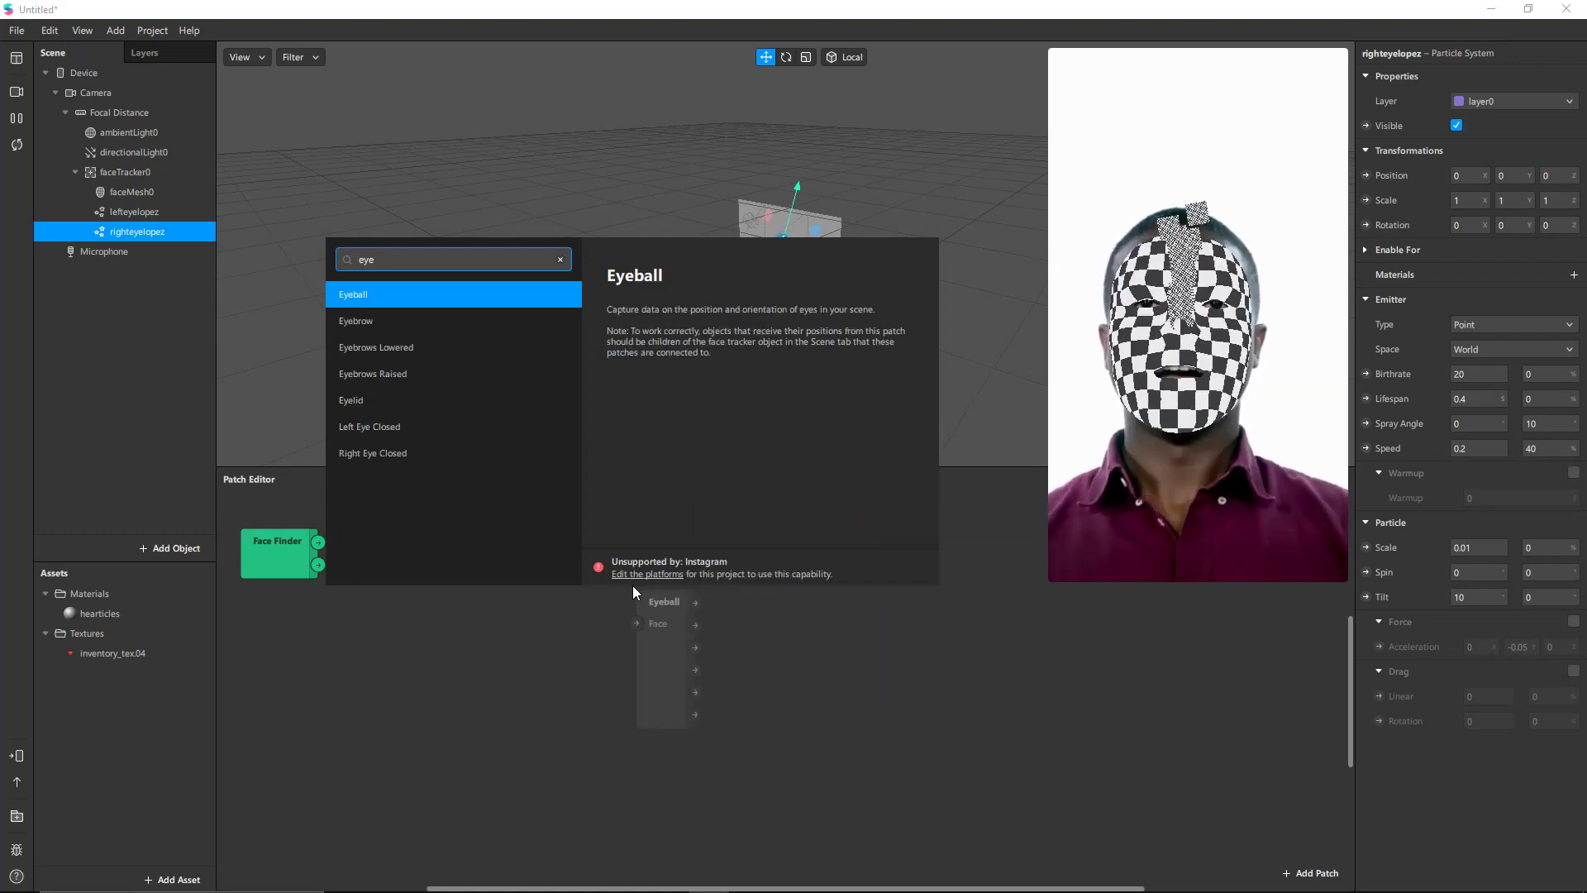
{"action": "key", "text": "Down"}
{"action": "key", "text": "Down"}
{"action": "key", "text": "Down"}
{"action": "key", "text": "Down"}
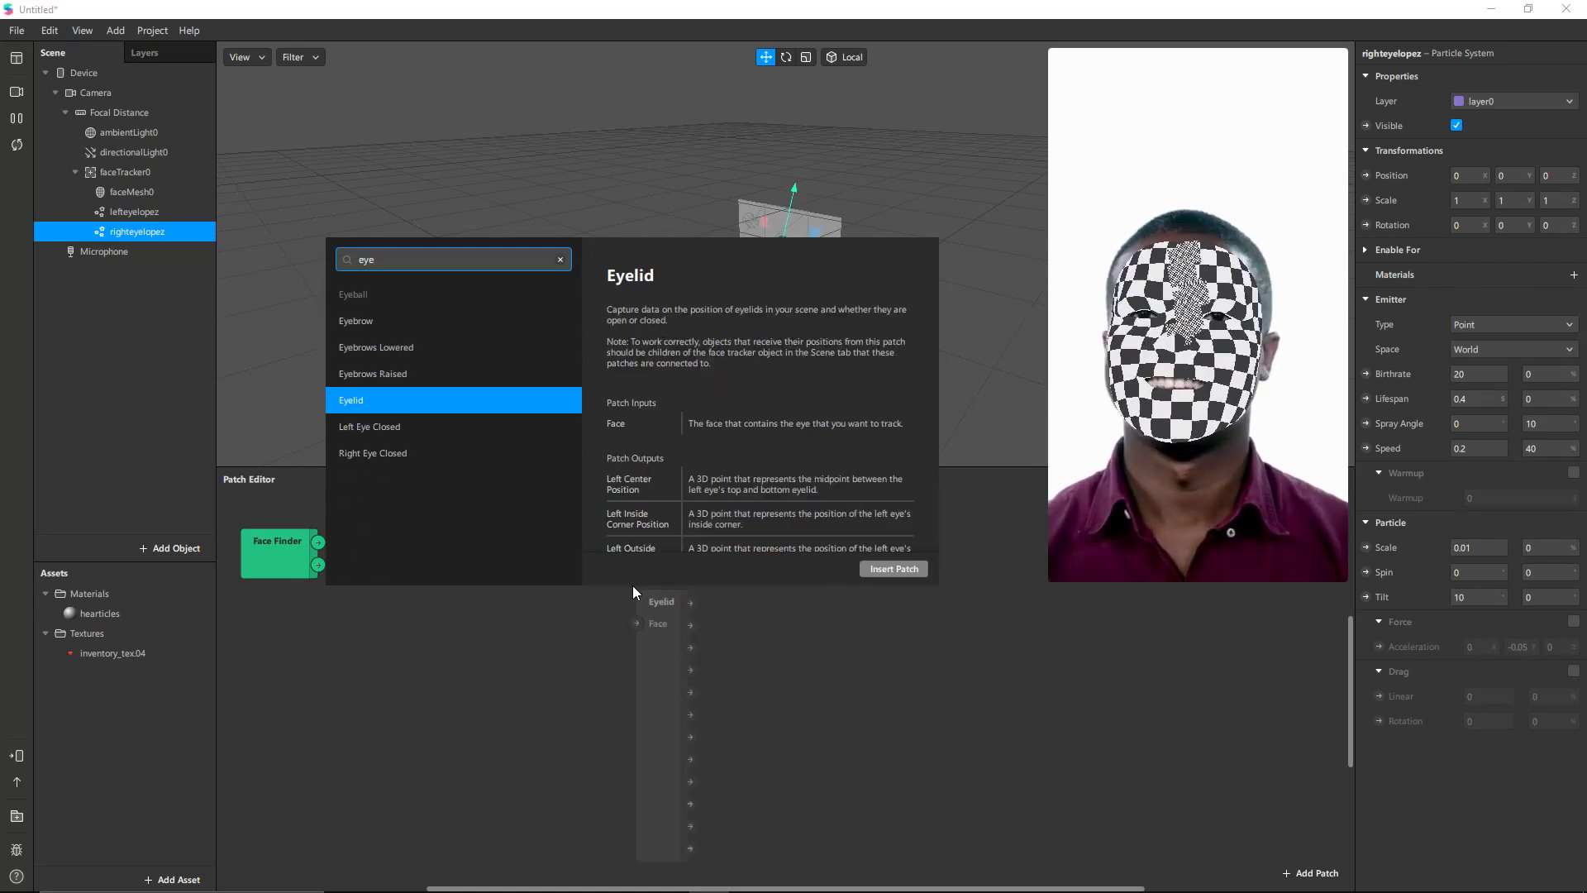
{"action": "key", "text": "Return"}
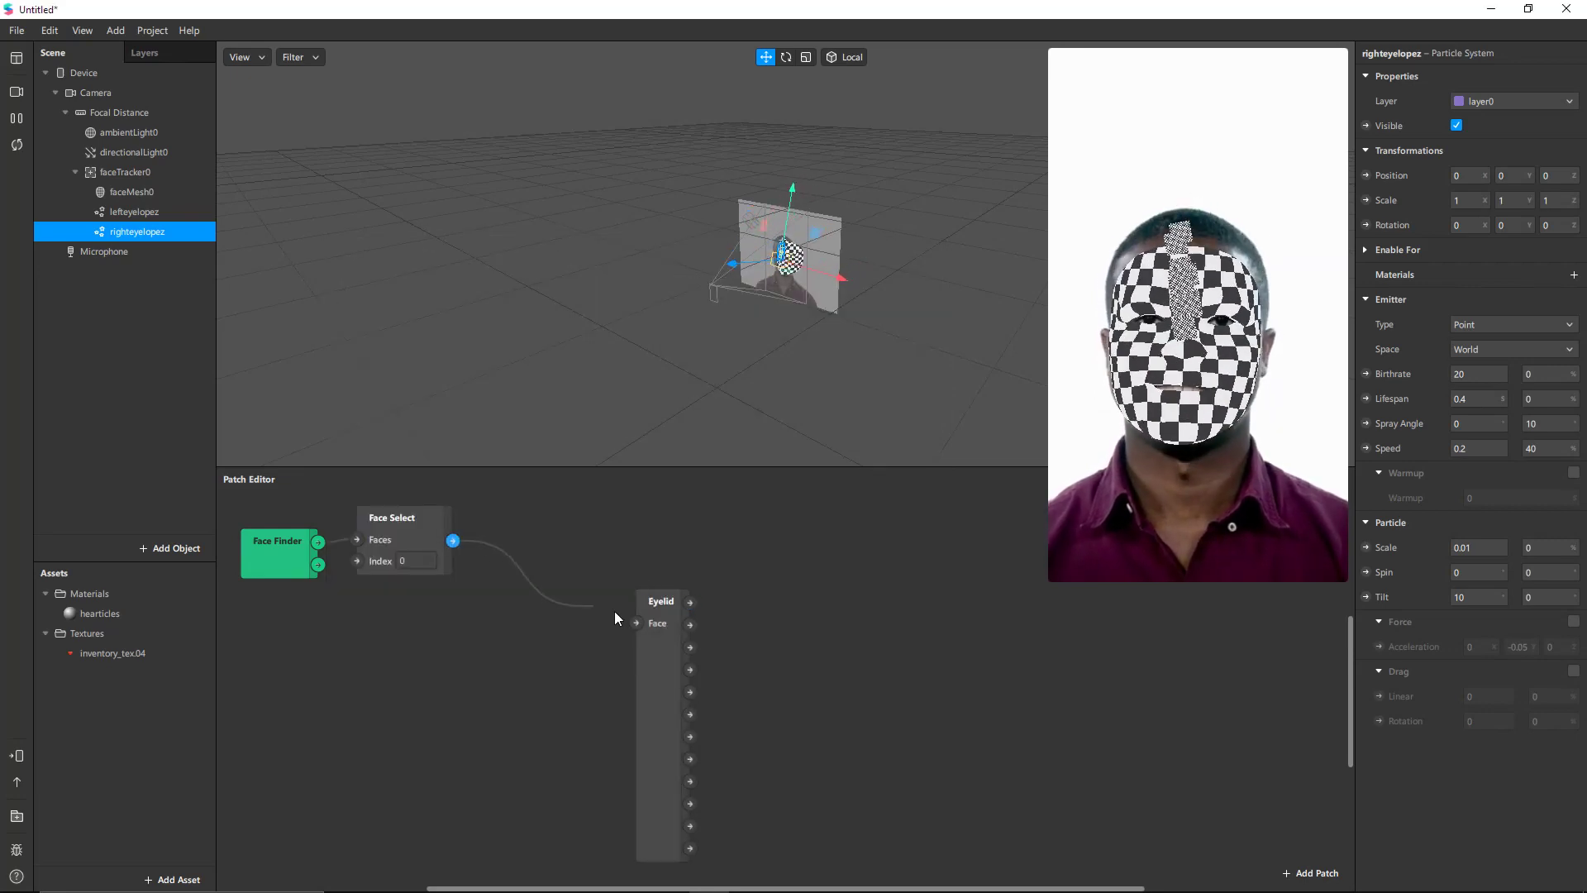
{"action": "left_click_drag", "start_coordinate": [613, 611], "coordinate": [588, 525]}
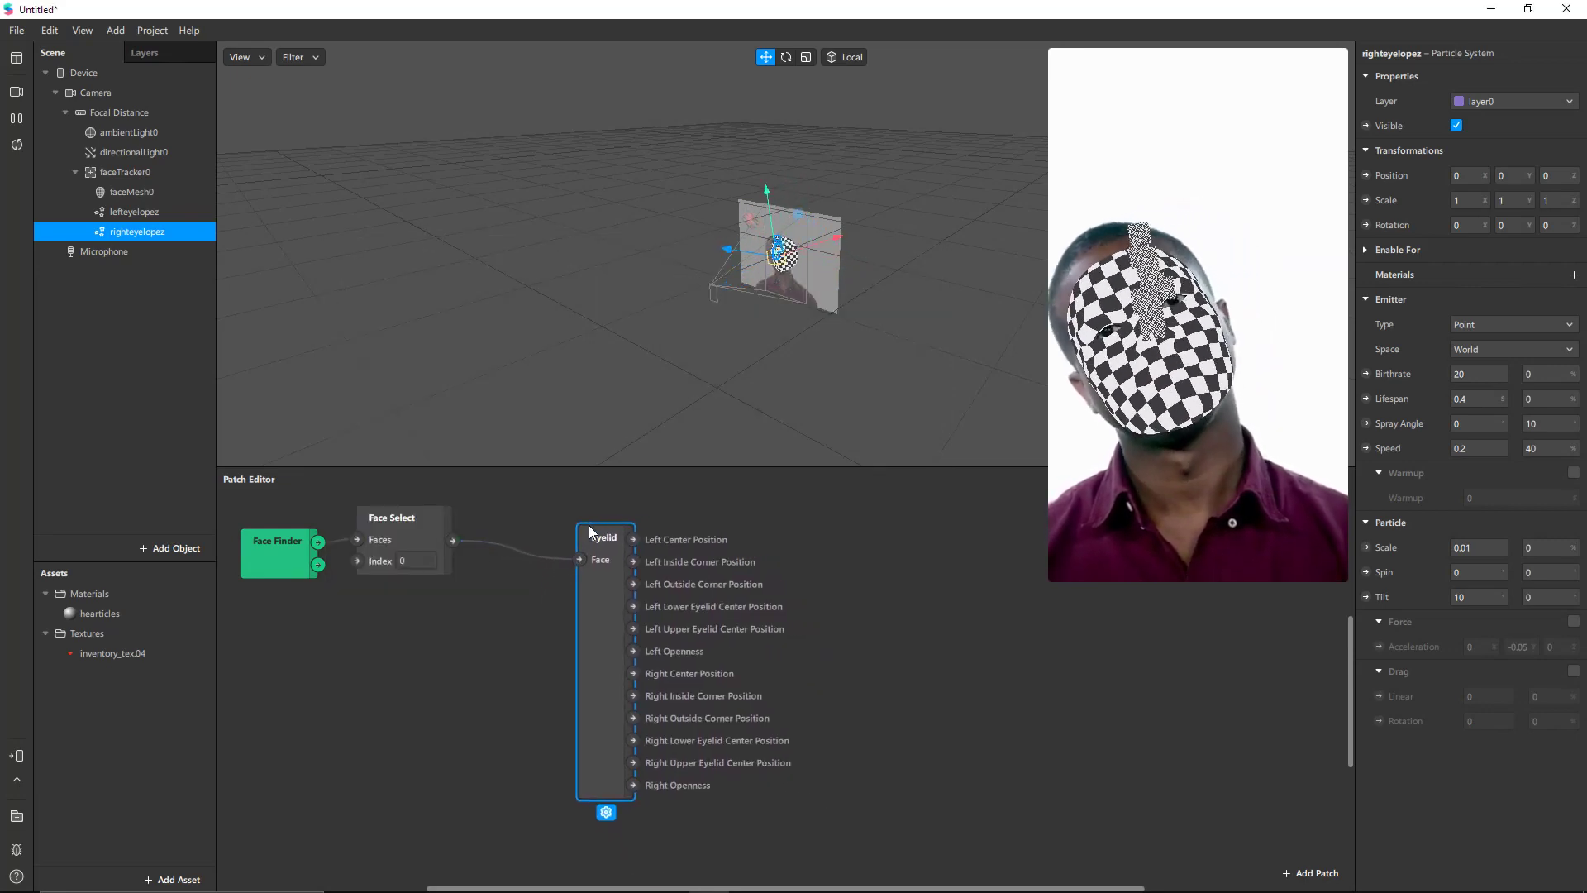
{"action": "left_click", "coordinate": [825, 554]}
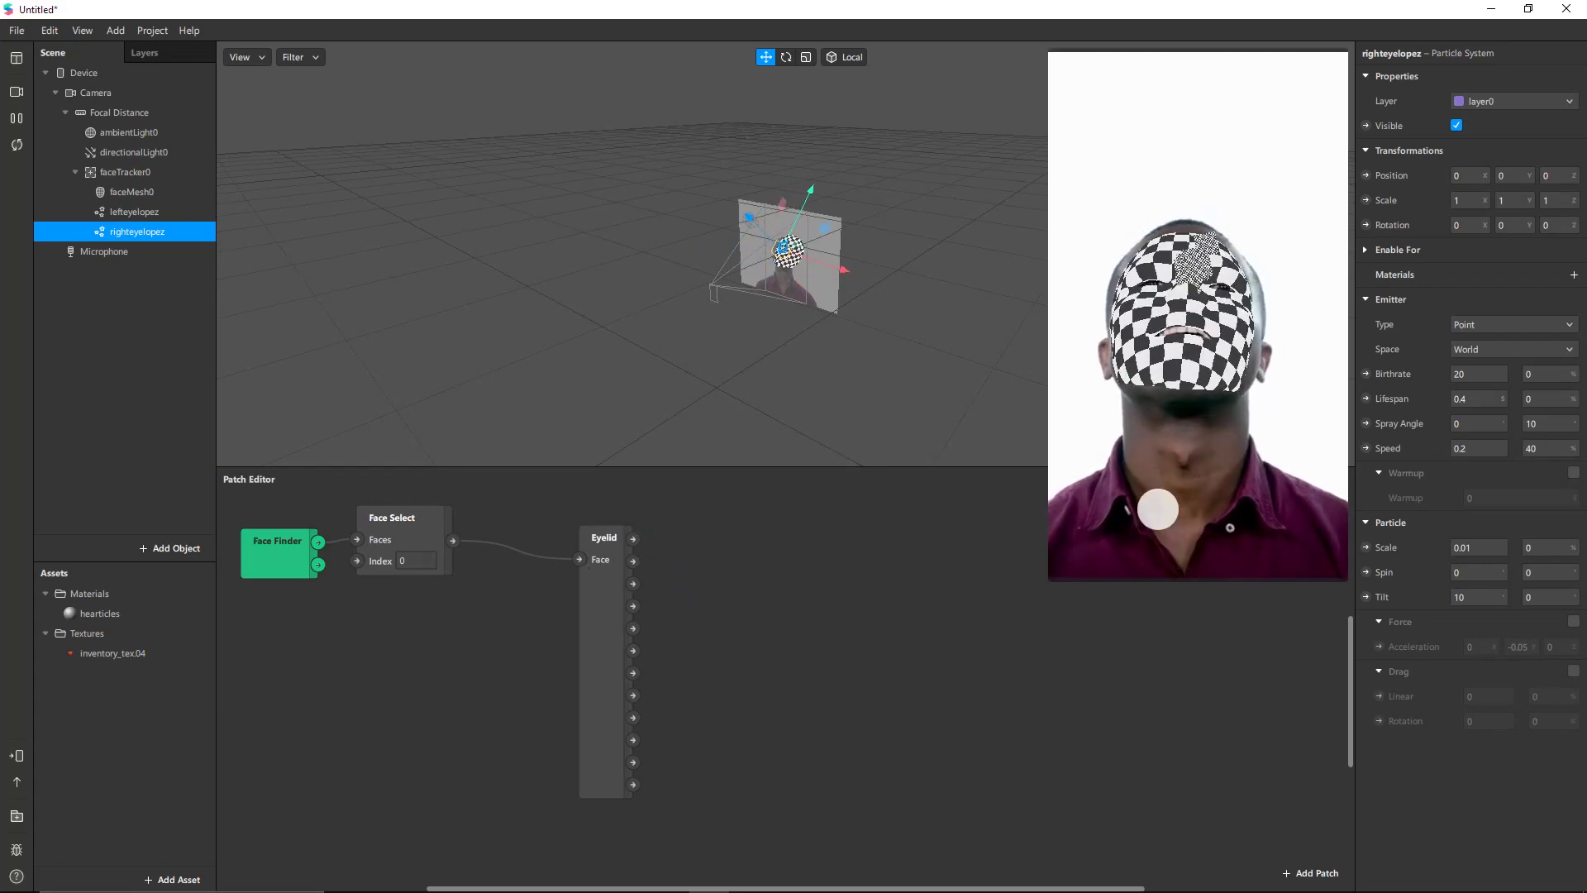
Drive lefteyelopez's 3D Position from the Eyelid's left-eye output and move both emitters above faceMesh0
{"action": "left_click", "coordinate": [138, 175]}
{"action": "left_click", "coordinate": [146, 213]}
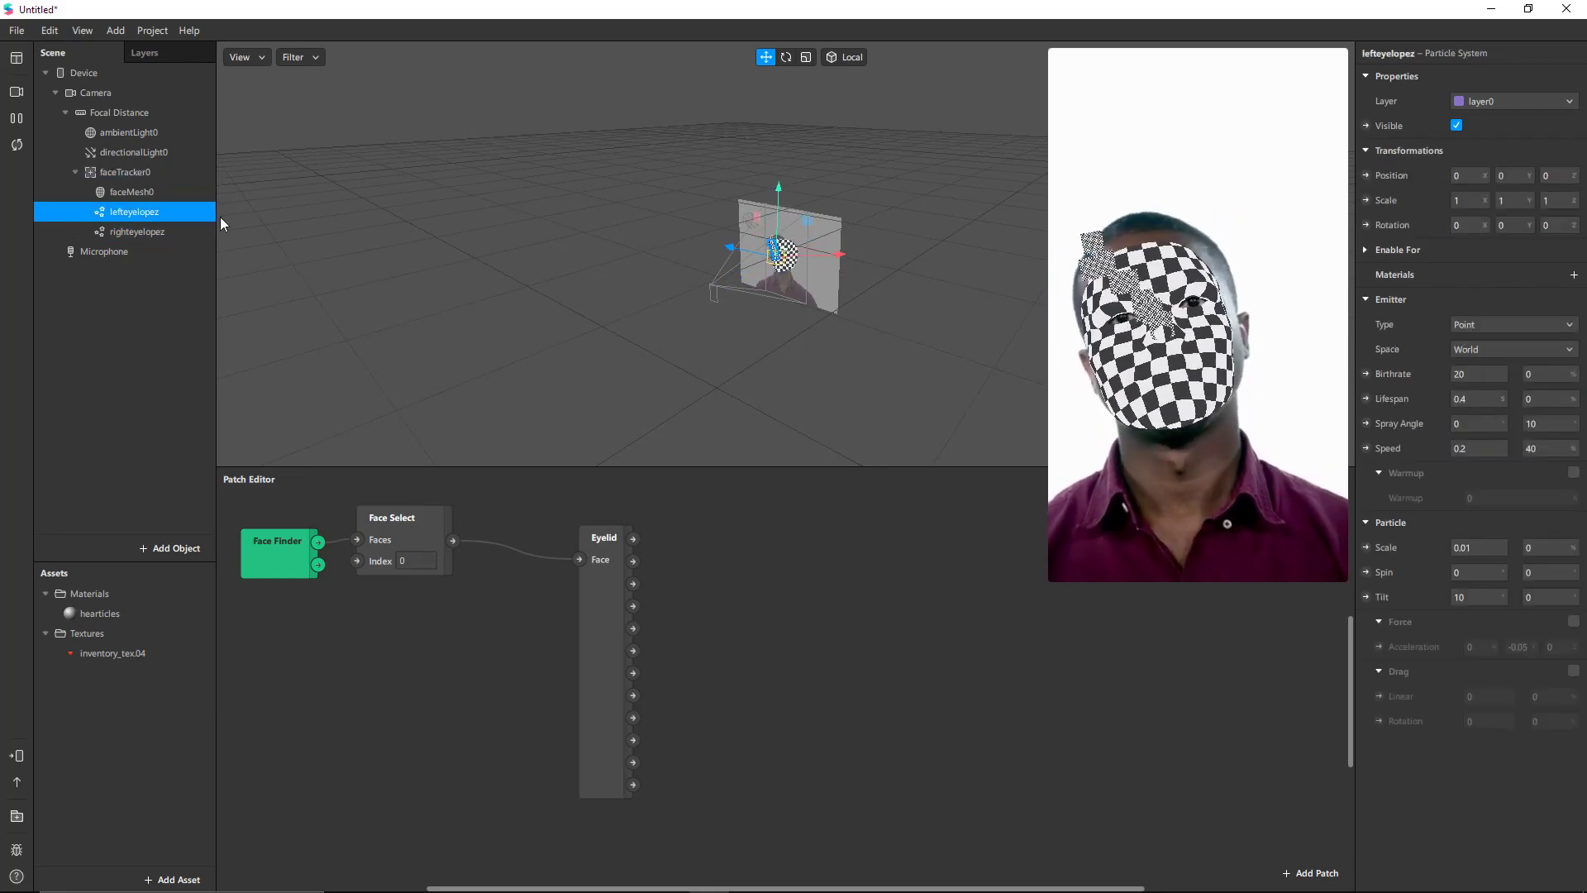
{"action": "left_click", "coordinate": [1366, 176]}
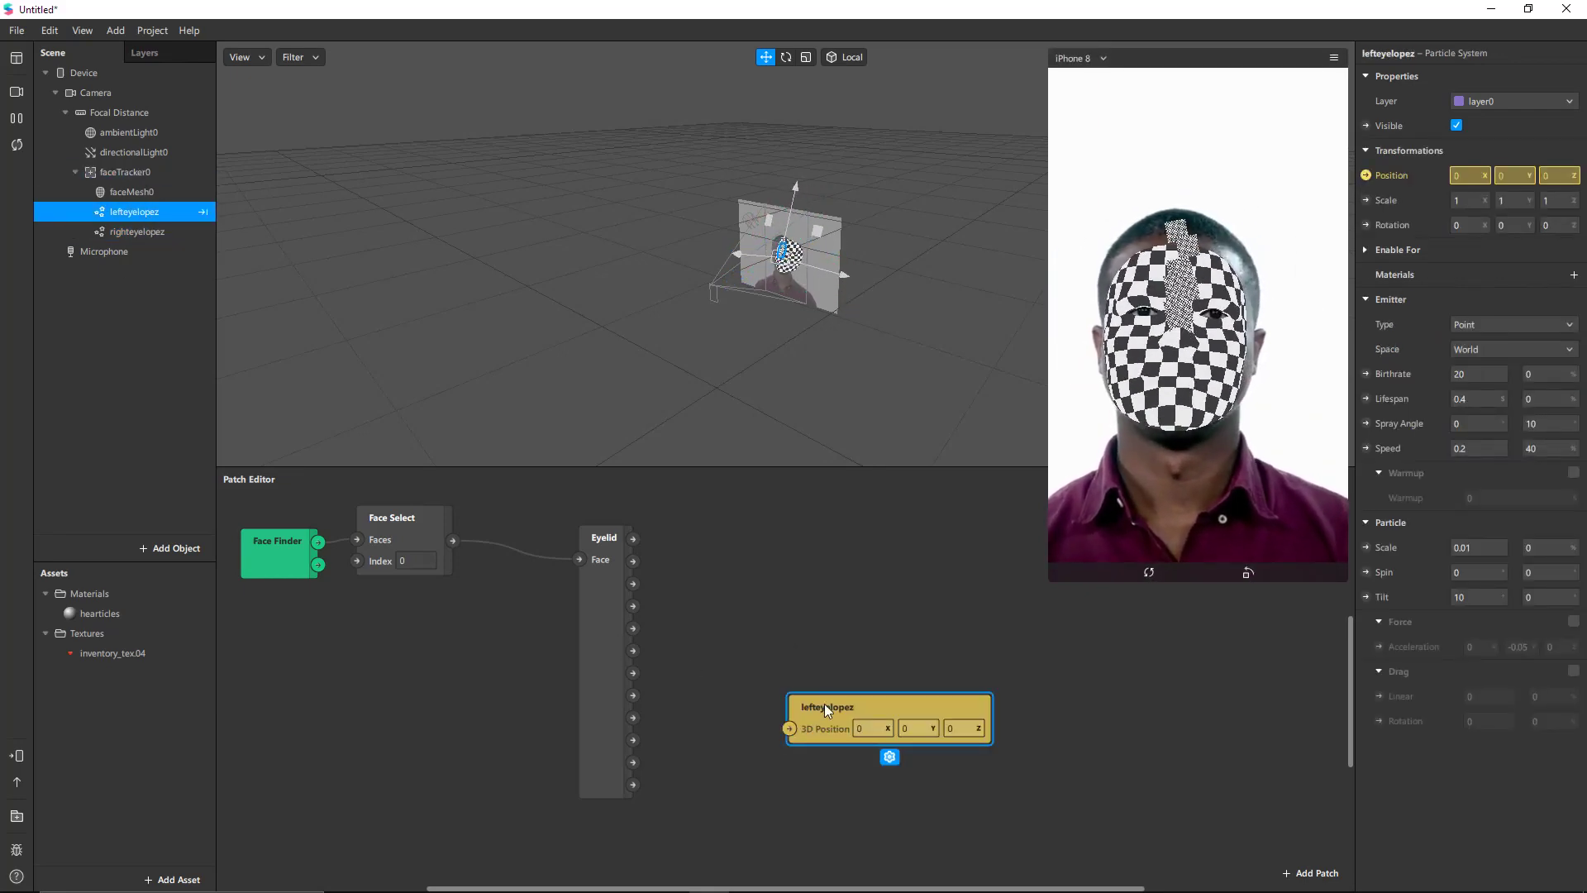
{"action": "left_click_drag", "start_coordinate": [825, 709], "coordinate": [818, 596]}
{"action": "left_click_drag", "start_coordinate": [633, 561], "coordinate": [779, 628]}
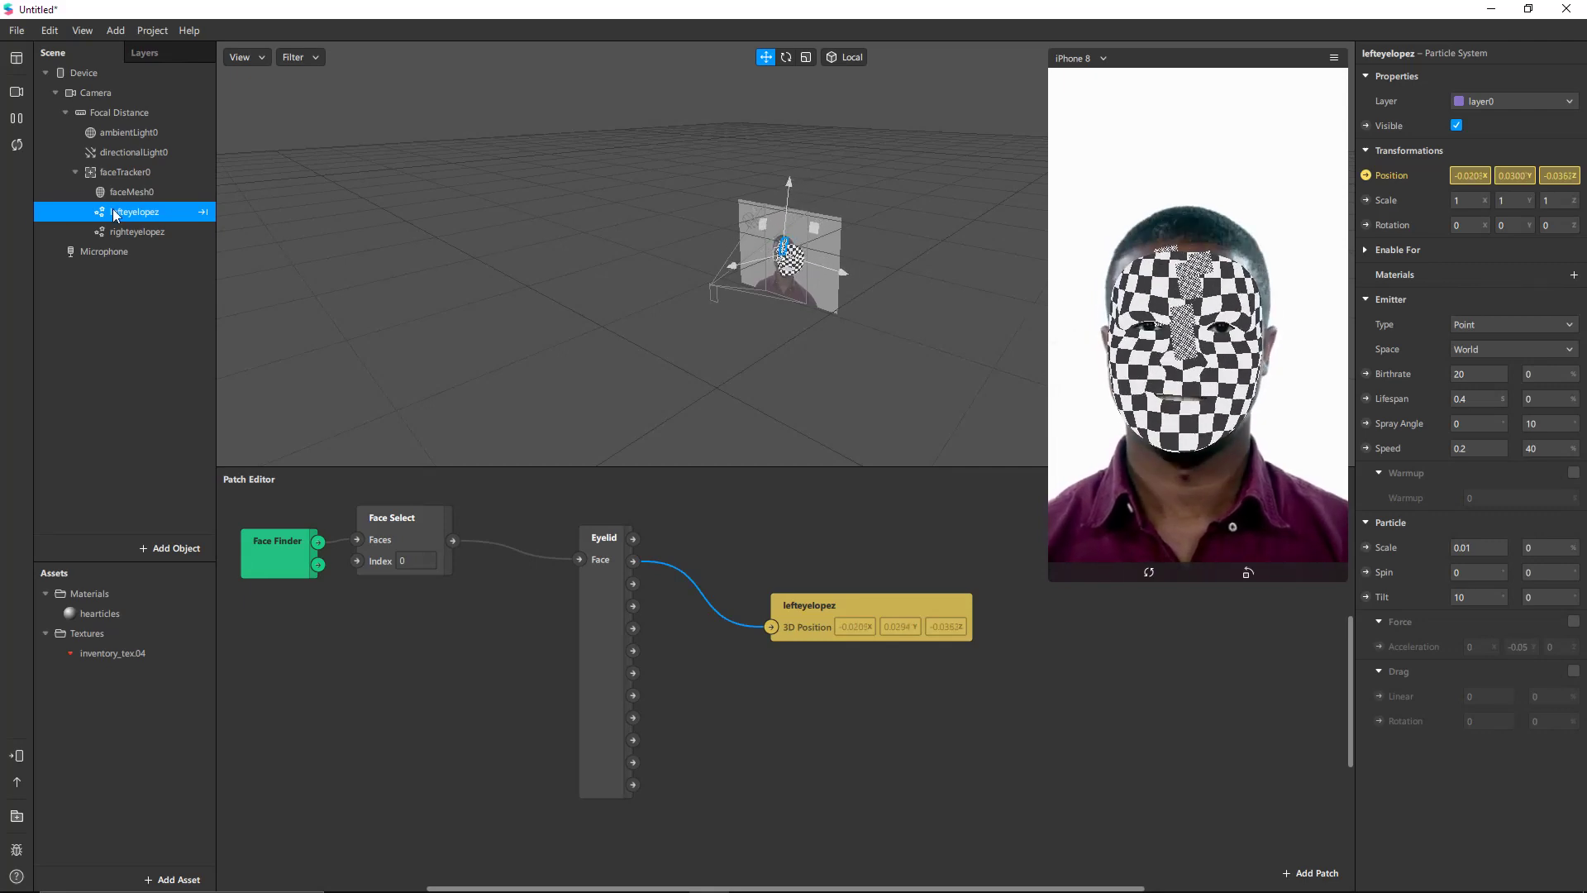
{"action": "left_click", "coordinate": [136, 228], "text": "ctrl"}
{"action": "left_click_drag", "start_coordinate": [136, 228], "coordinate": [128, 180]}
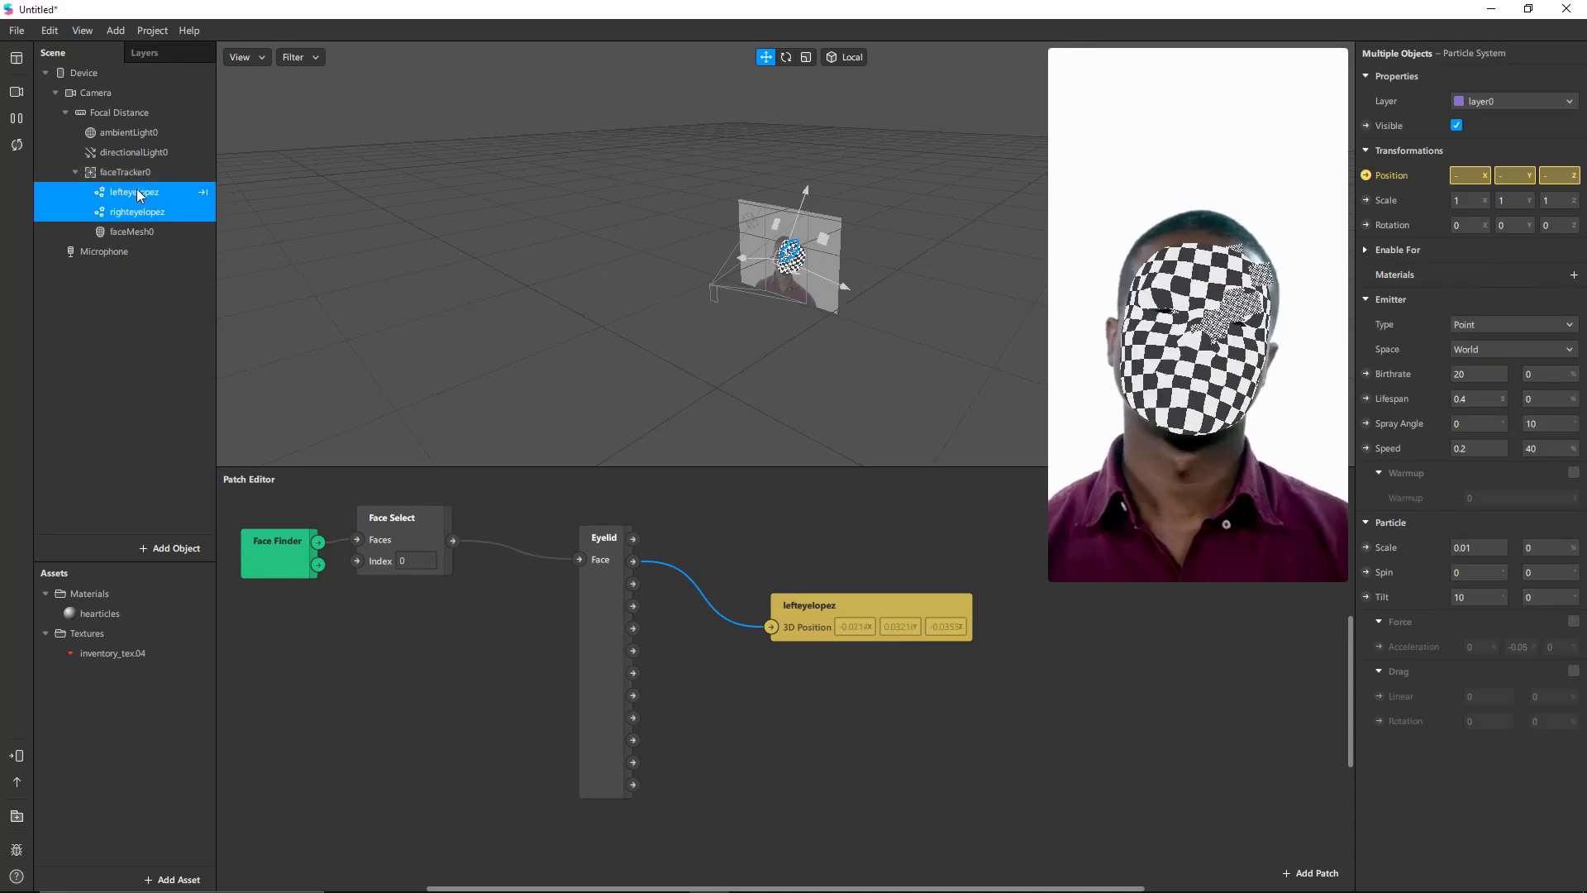
Uncheck Visible on faceMesh0 so the checkered mask disappears from the preview
{"action": "left_click", "coordinate": [135, 232]}
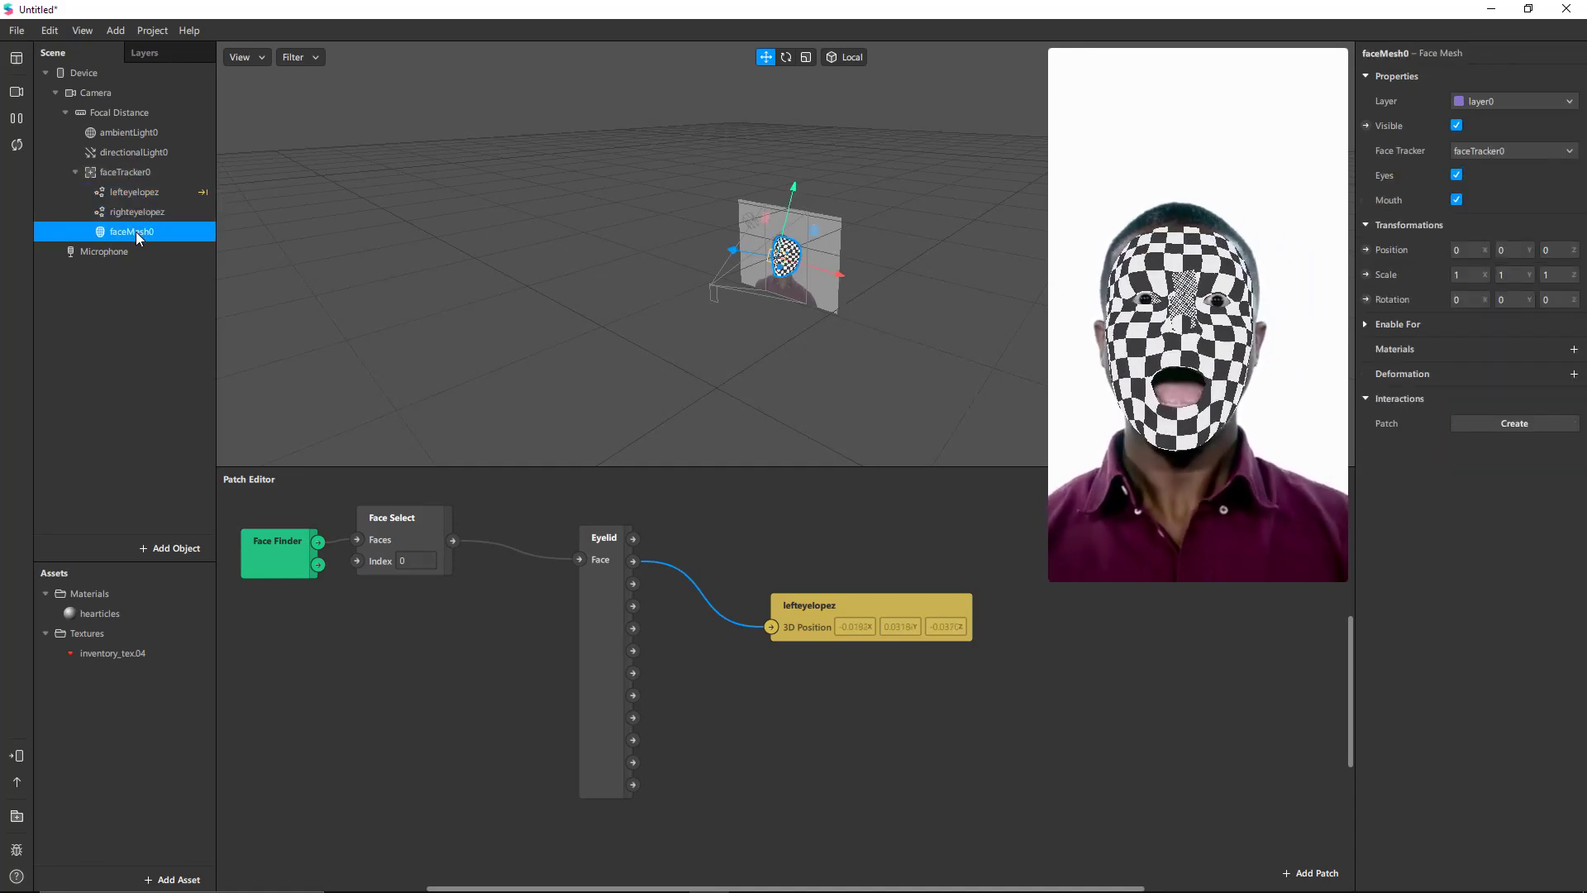
{"action": "left_click", "coordinate": [1456, 126]}
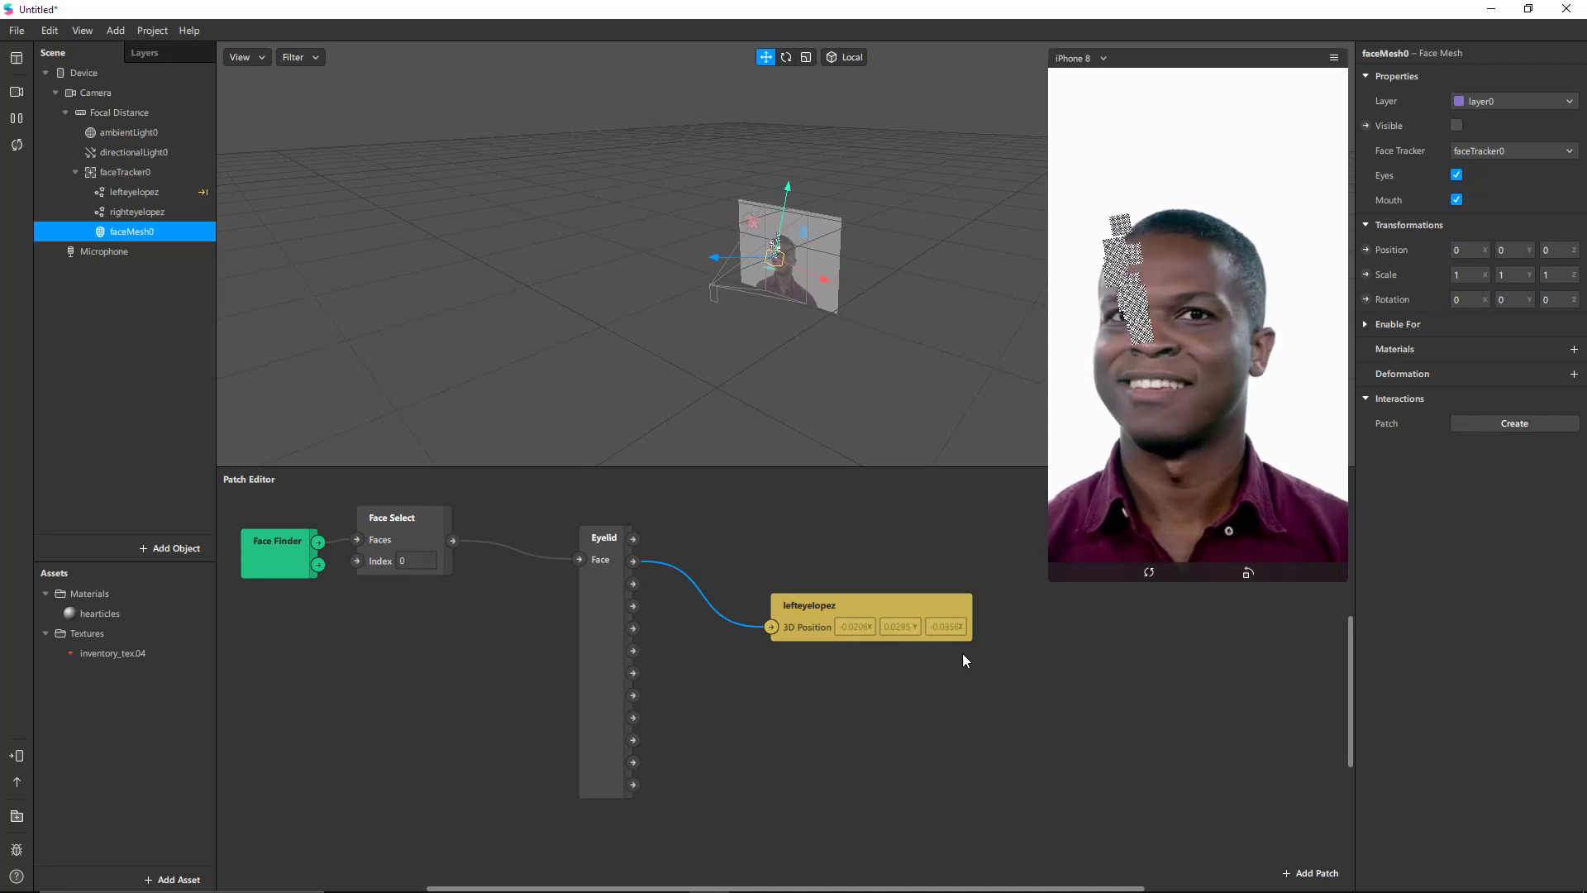
{"action": "left_click_drag", "start_coordinate": [836, 597], "coordinate": [845, 572]}
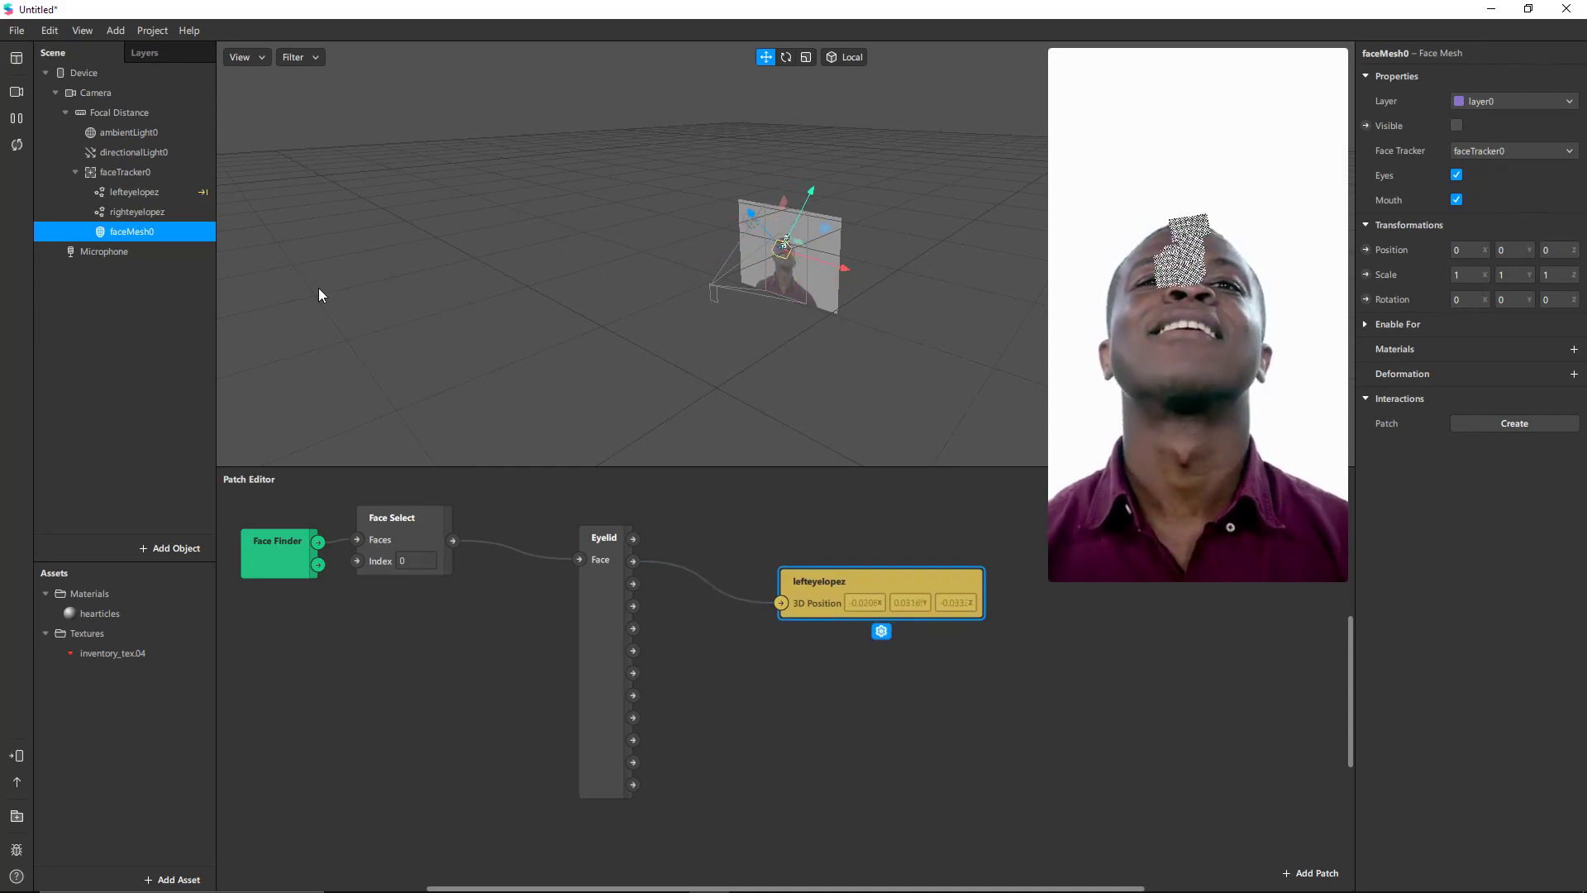
{"action": "left_click", "coordinate": [154, 213]}
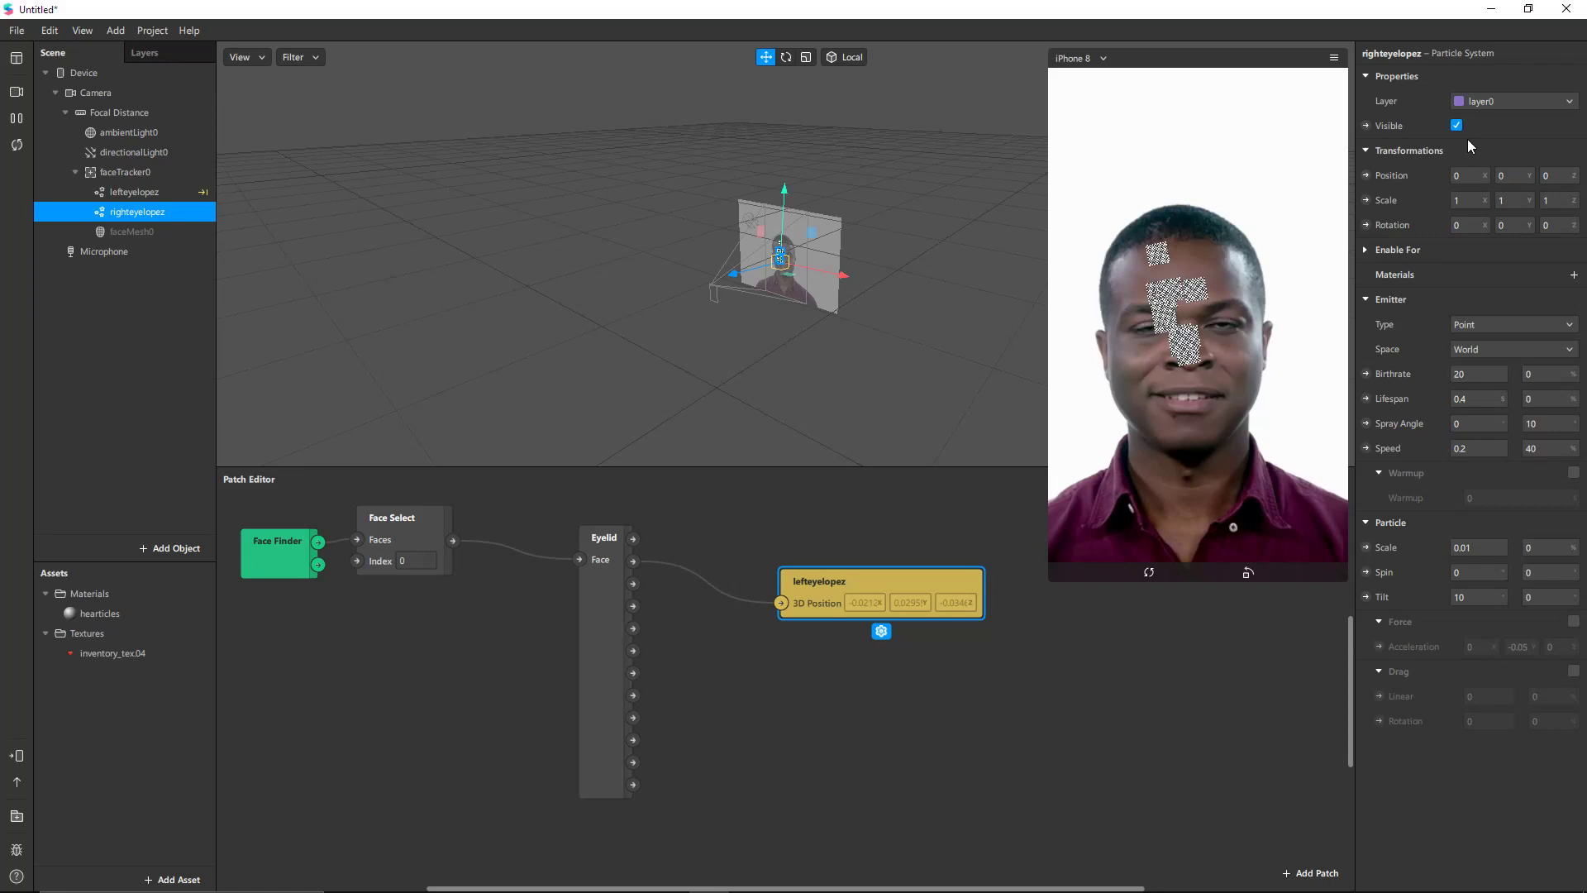
Create righteyelopez's Position patch and wire Eyelid's Right Center Position into it
{"action": "left_click", "coordinate": [1367, 174]}
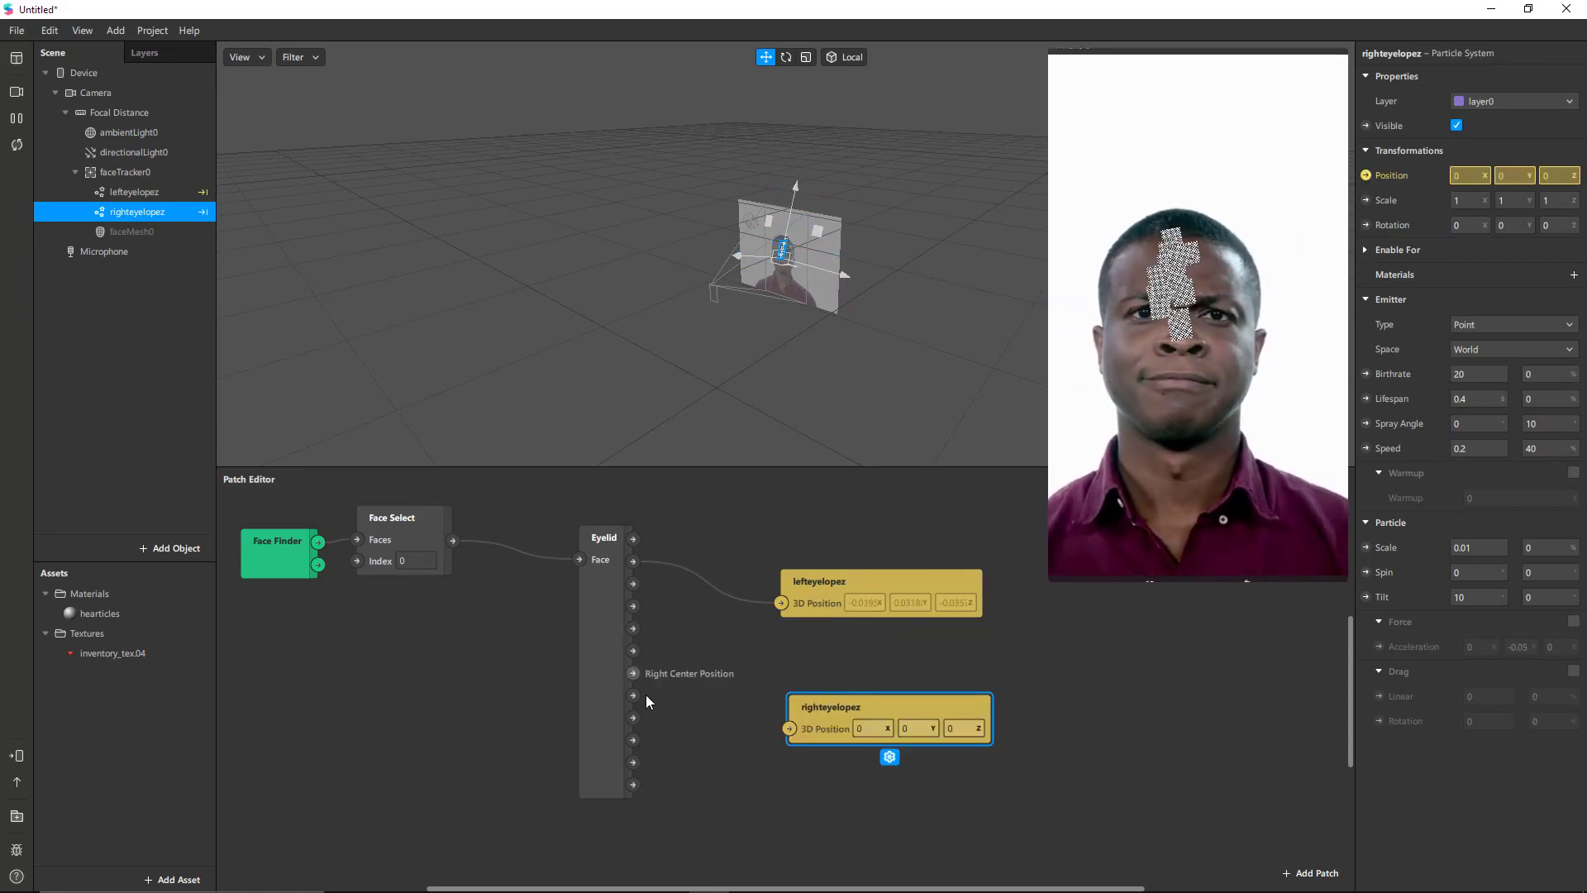
{"action": "left_click_drag", "start_coordinate": [633, 672], "coordinate": [807, 728]}
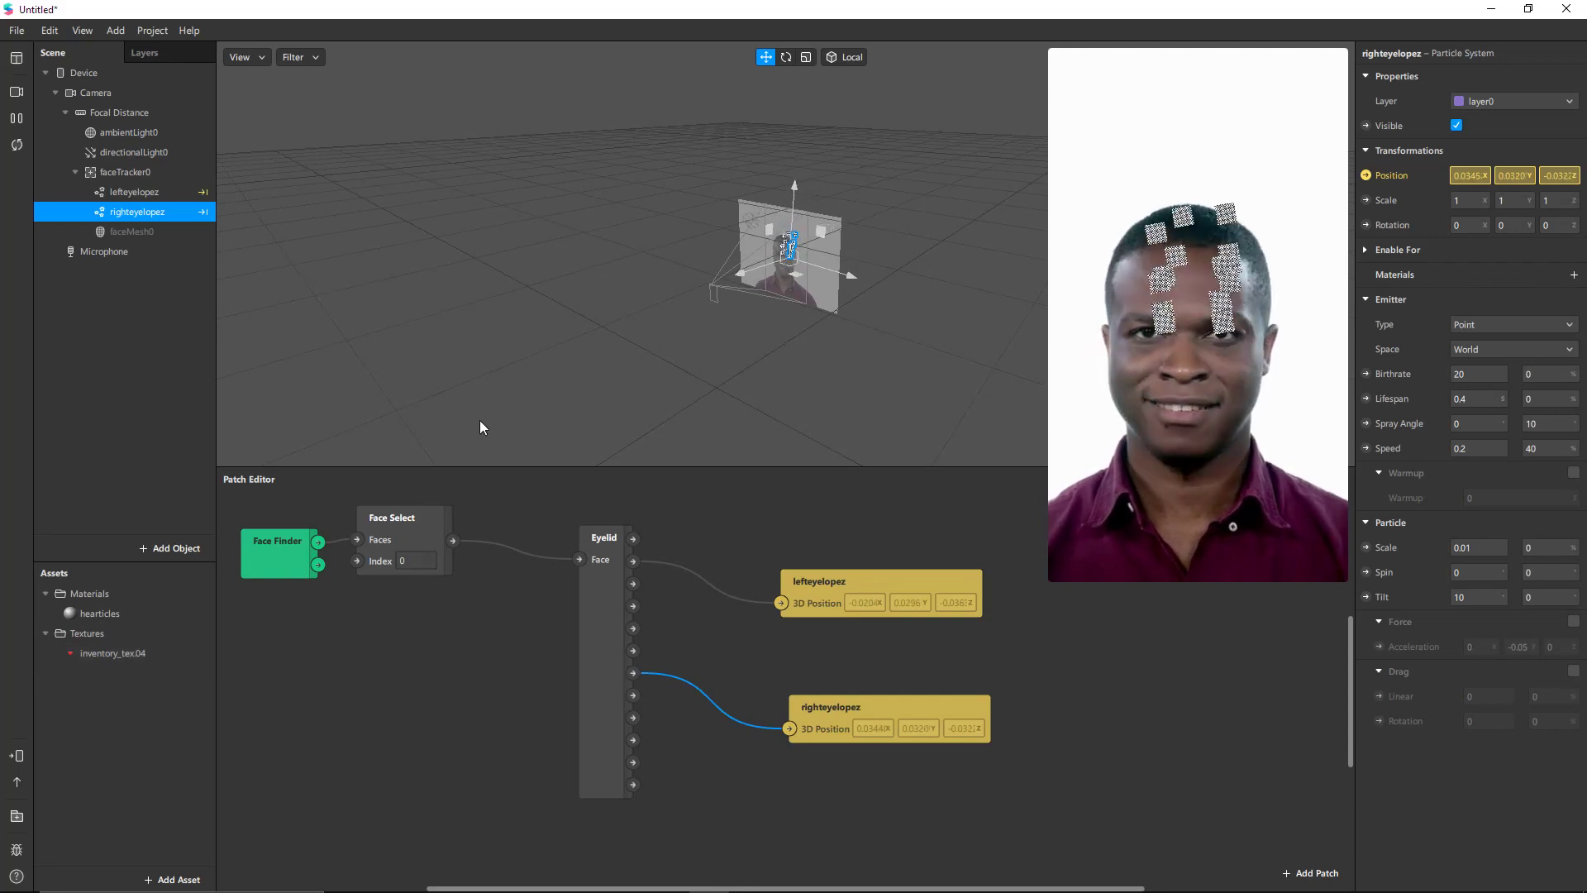
{"action": "left_click", "coordinate": [124, 192]}
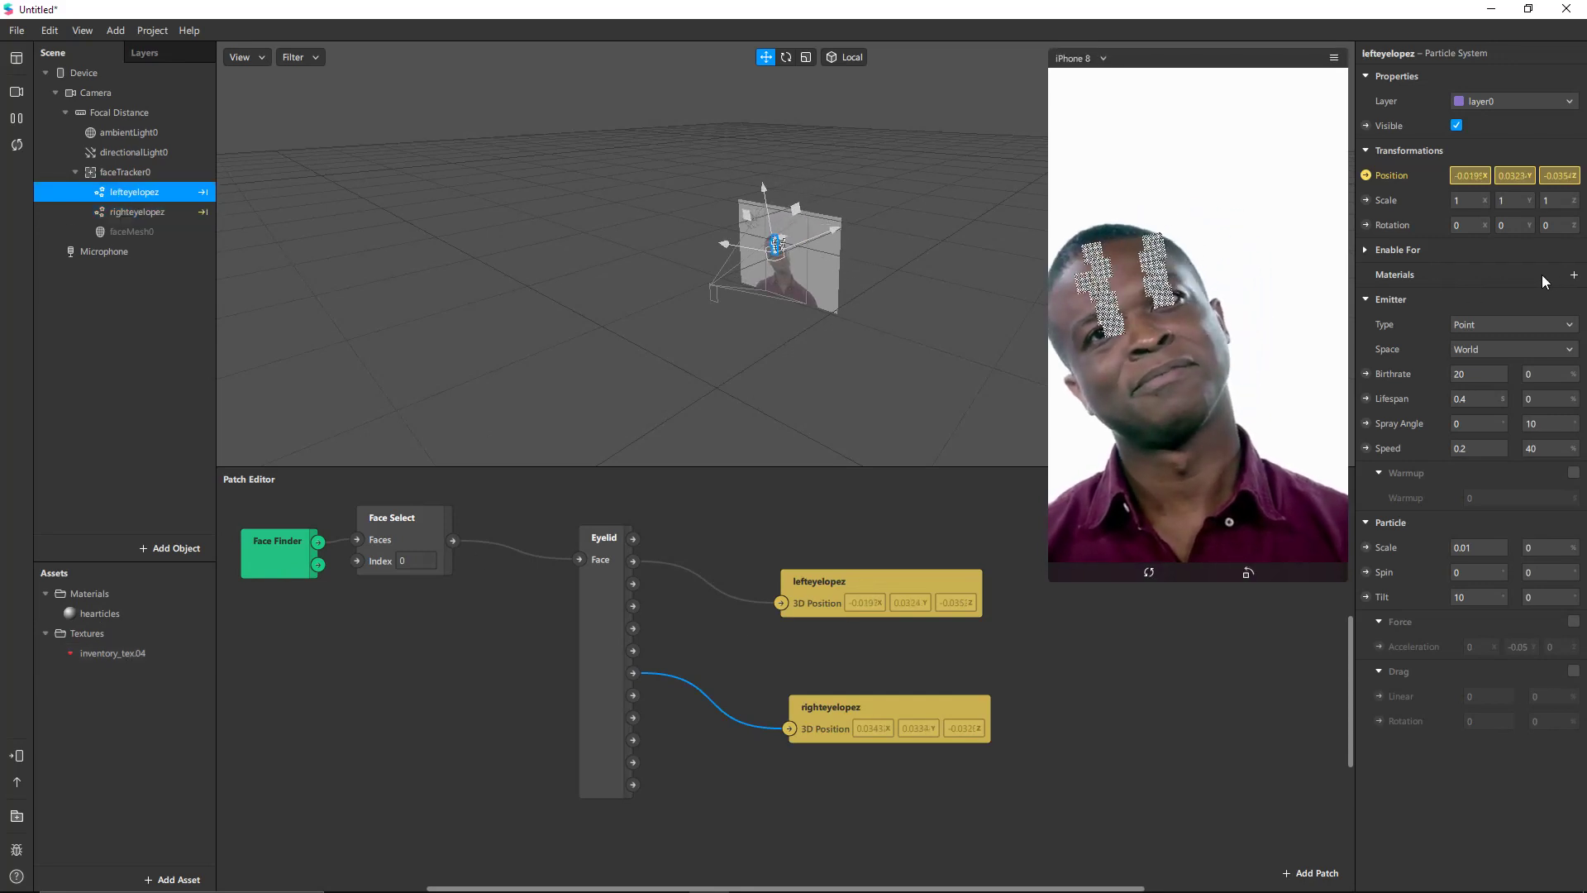
Assign the hearticles material to both lefteyelopez and righteyelopez
{"action": "left_click", "coordinate": [1574, 275]}
{"action": "left_click", "coordinate": [1513, 296]}
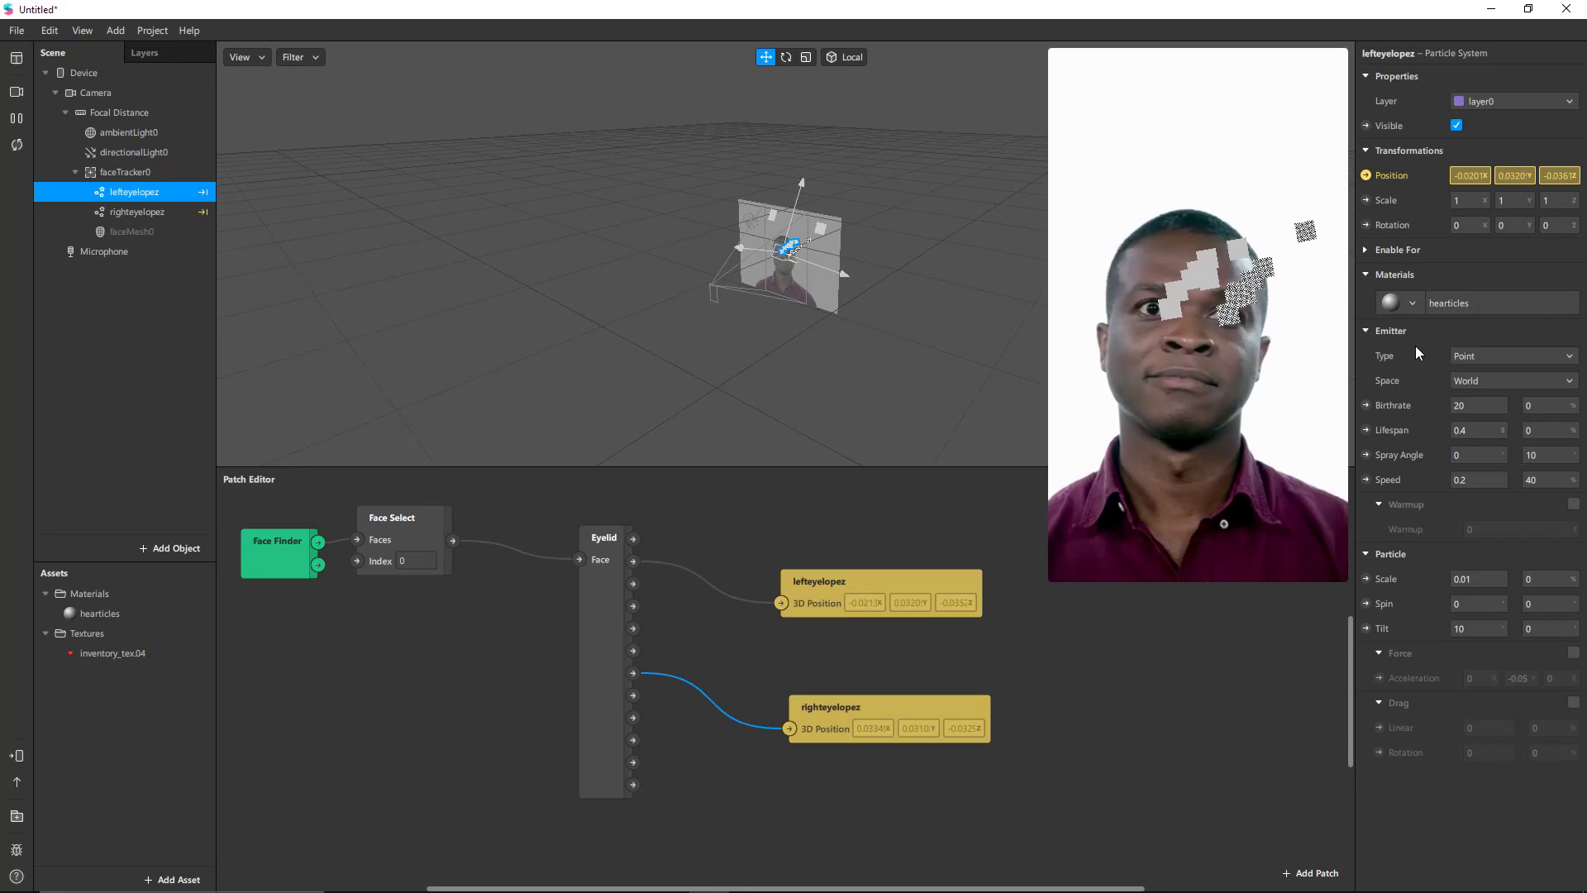
{"action": "left_click", "coordinate": [130, 213]}
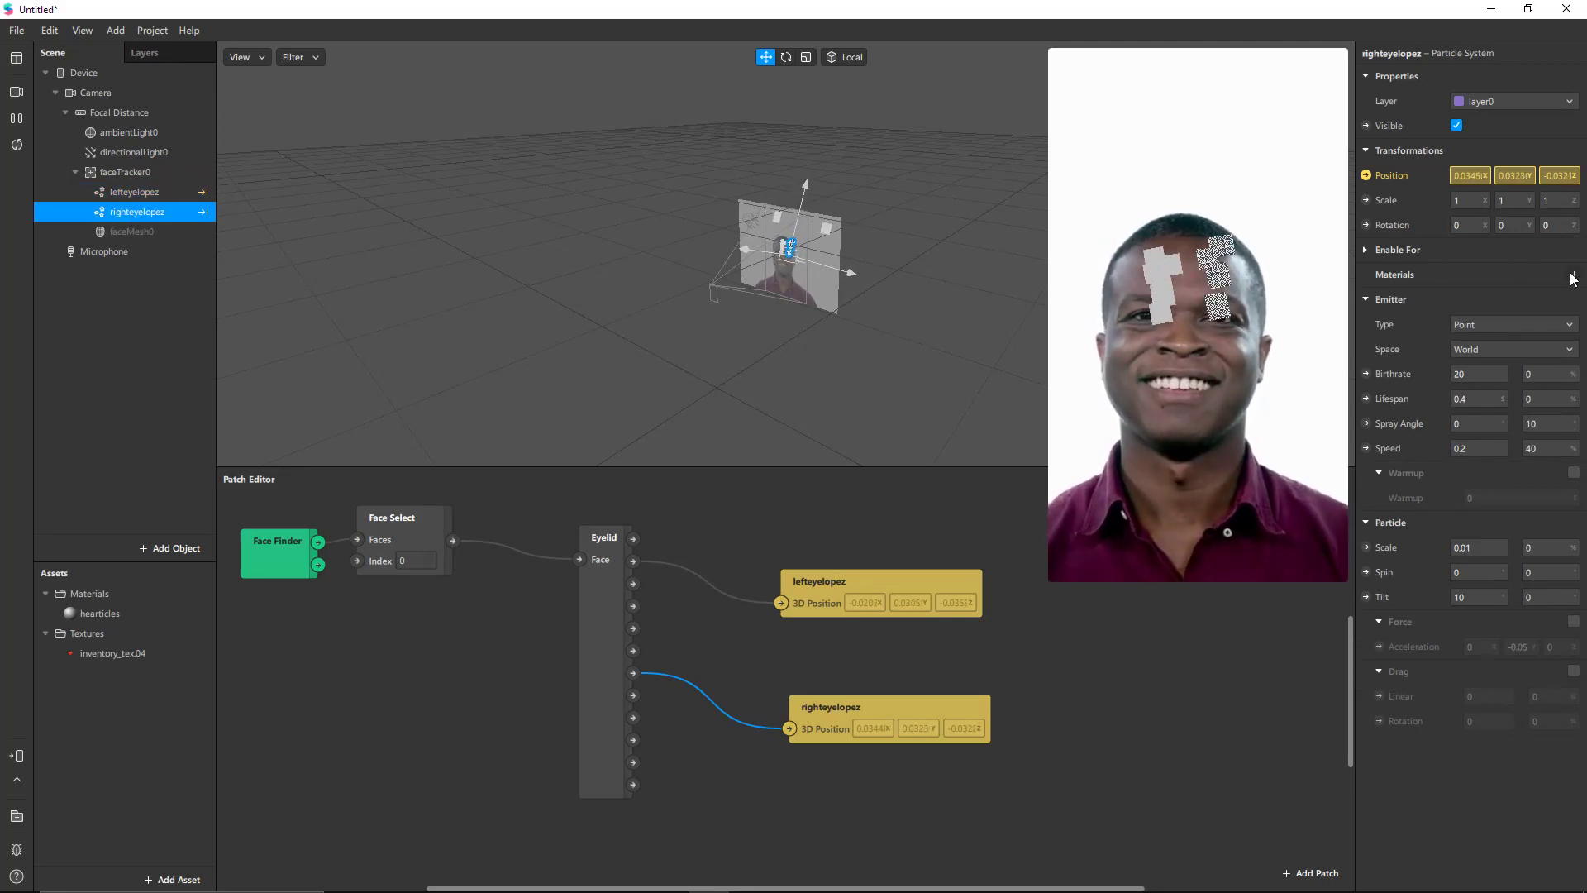
{"action": "left_click", "coordinate": [1573, 275]}
{"action": "left_click", "coordinate": [1486, 305]}
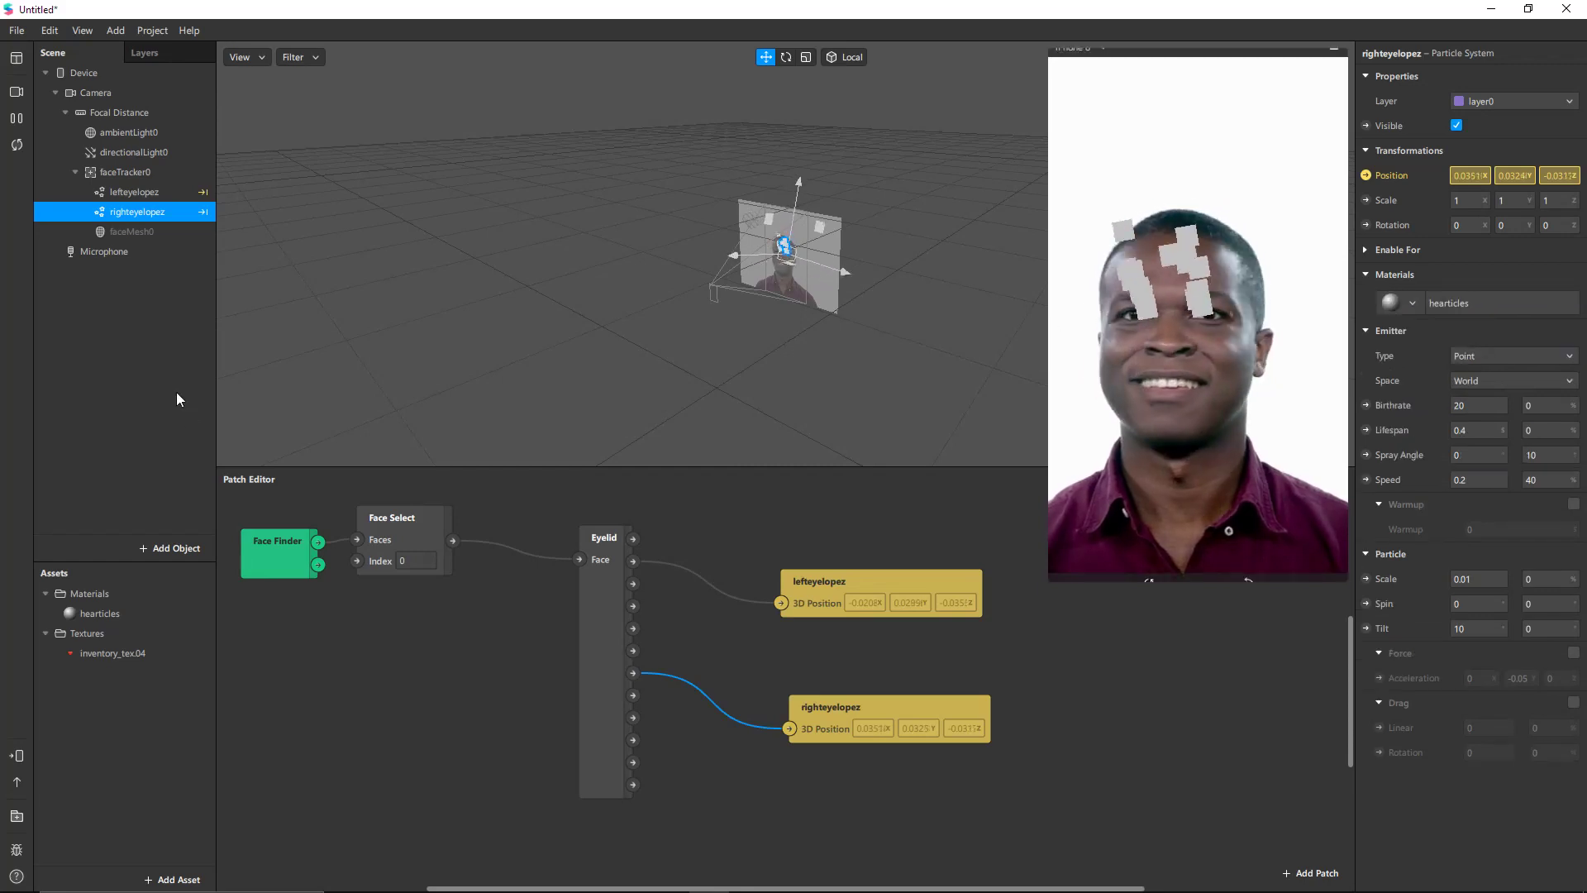
Set the hearticles material's texture to inventory_tex04
{"action": "left_click", "coordinate": [130, 616]}
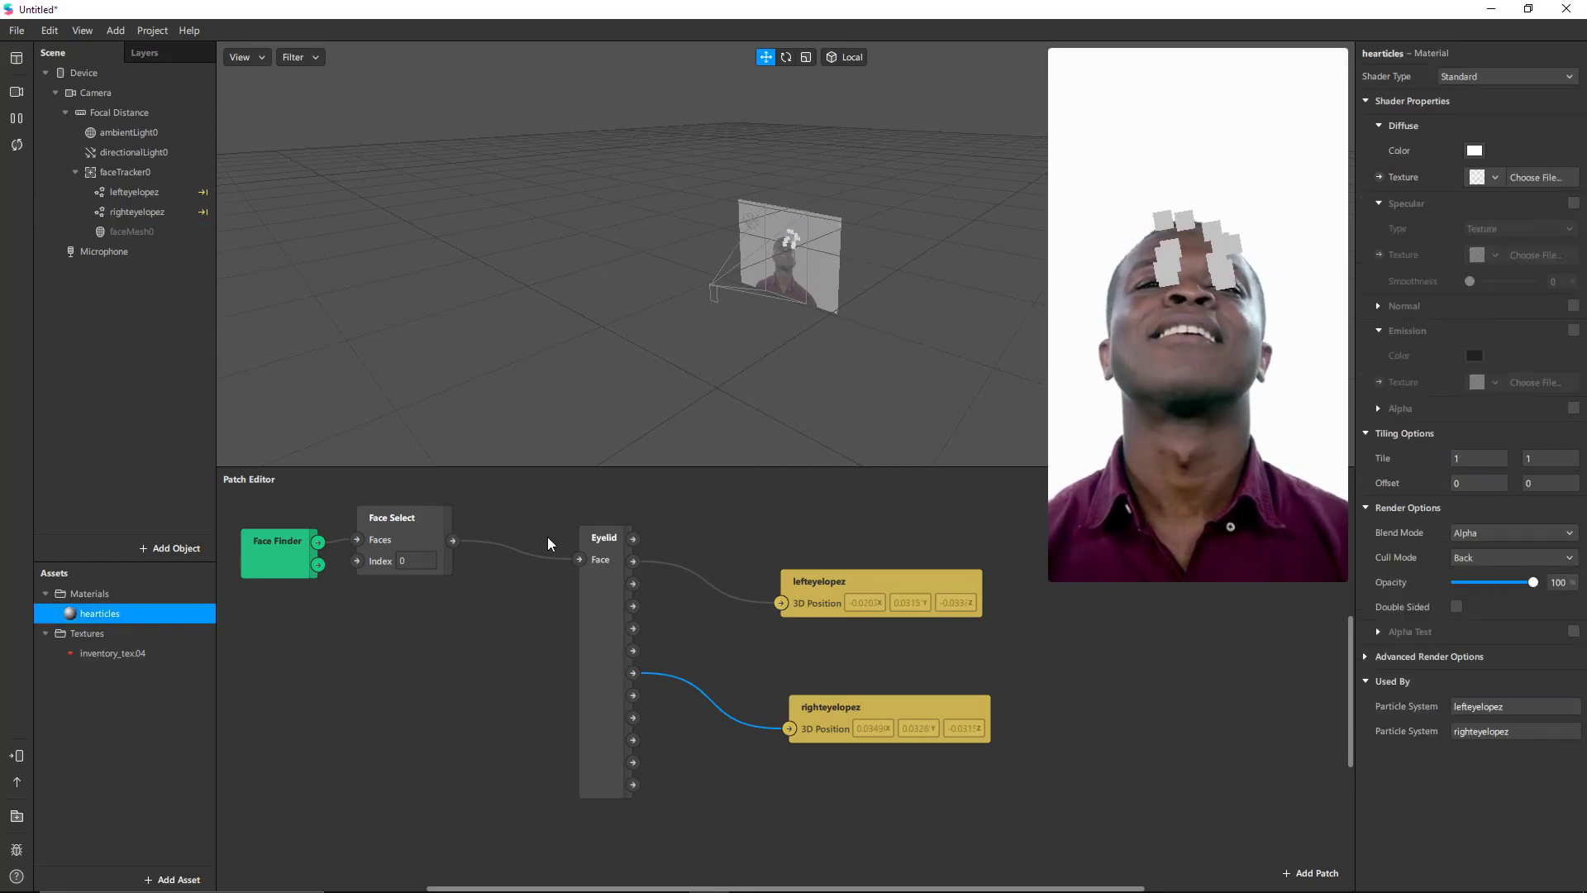
{"action": "left_click", "coordinate": [1495, 176]}
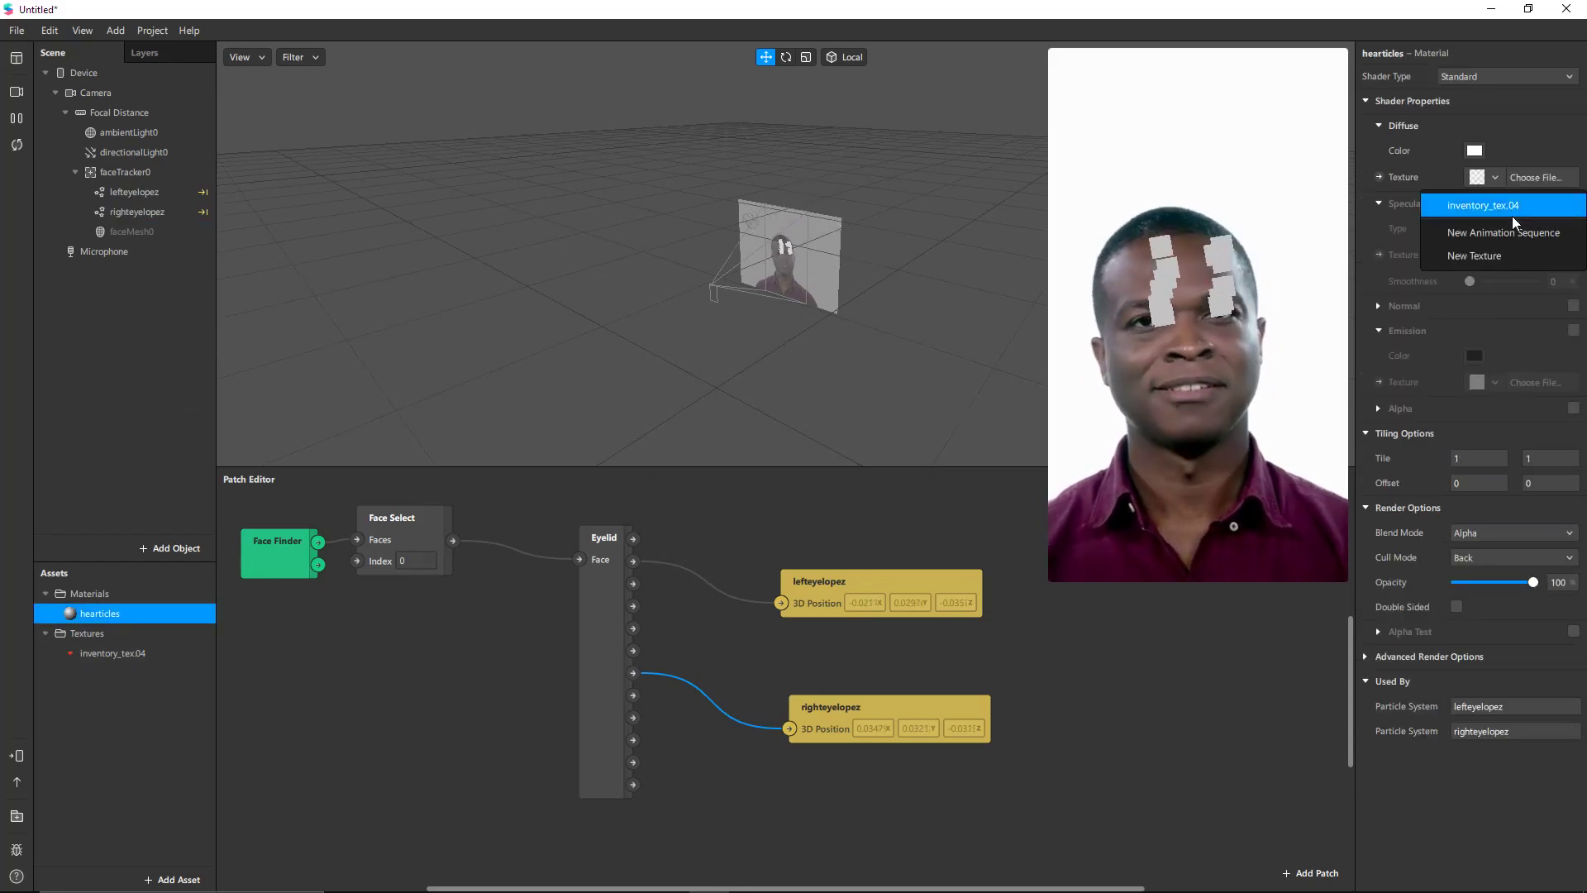
{"action": "left_click", "coordinate": [1511, 206]}
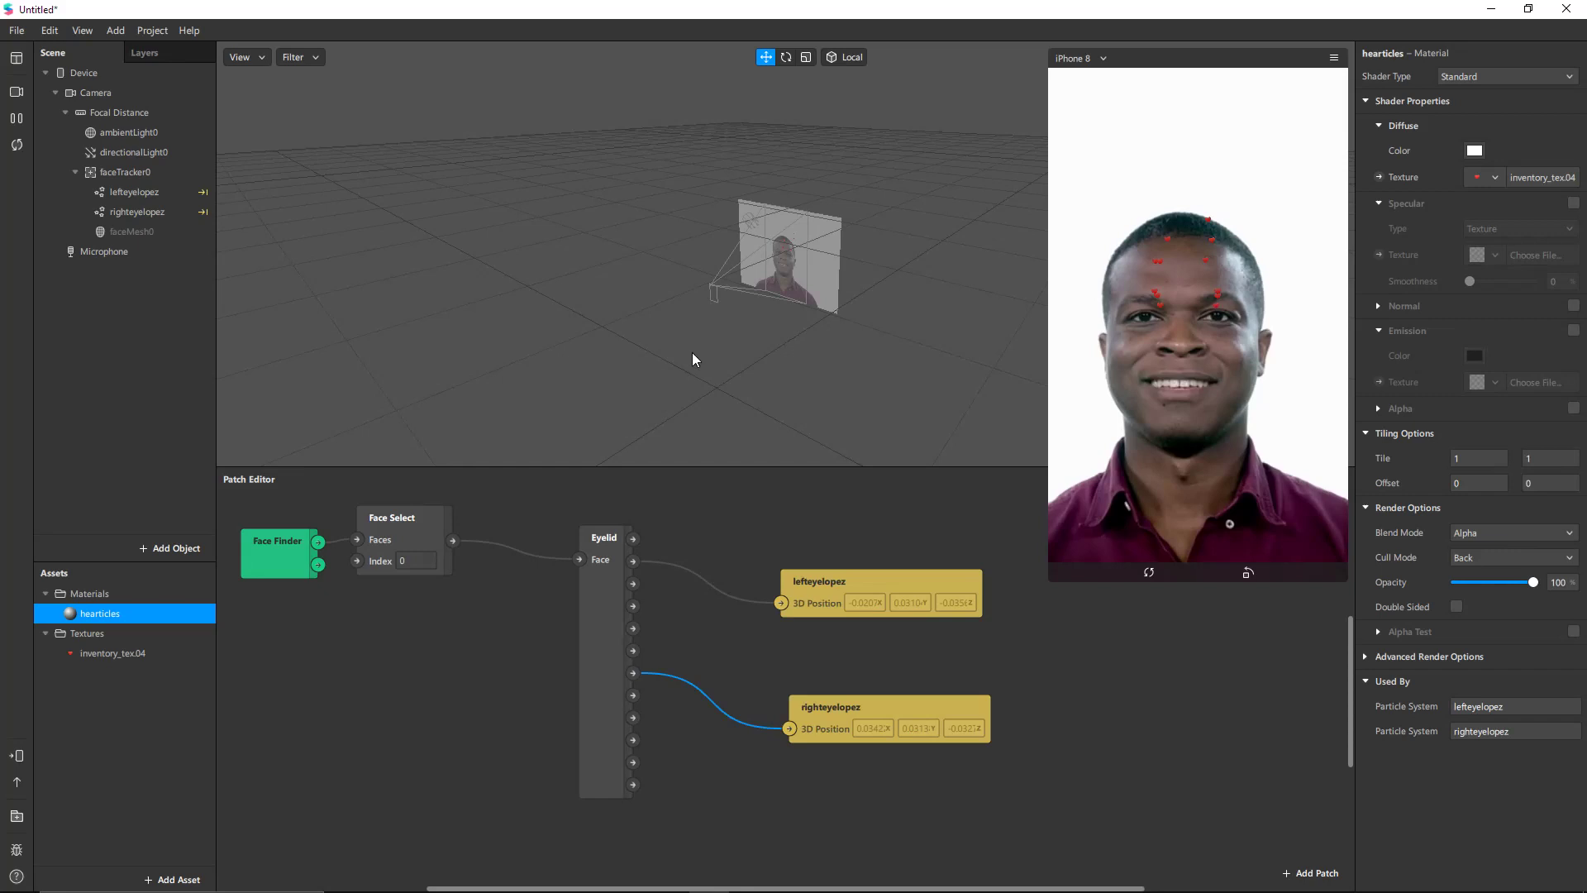
Drive lefteyelopez's position from Eyelid Left Center Position and set its particle scale to 0.03
{"action": "left_click_drag", "start_coordinate": [633, 539], "coordinate": [780, 603]}
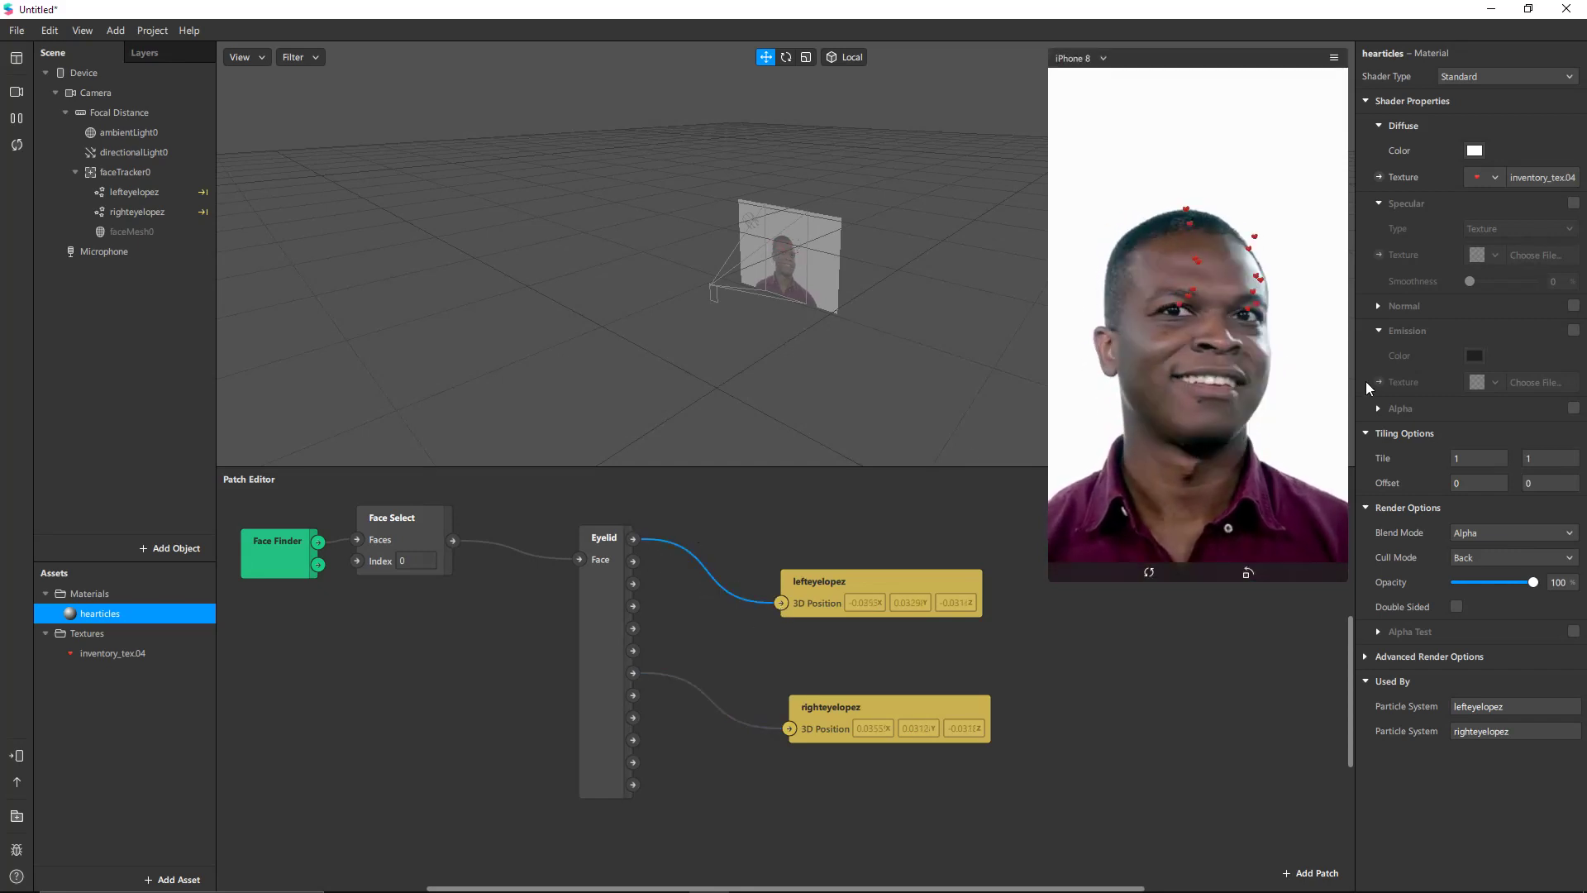
{"action": "left_click", "coordinate": [153, 192]}
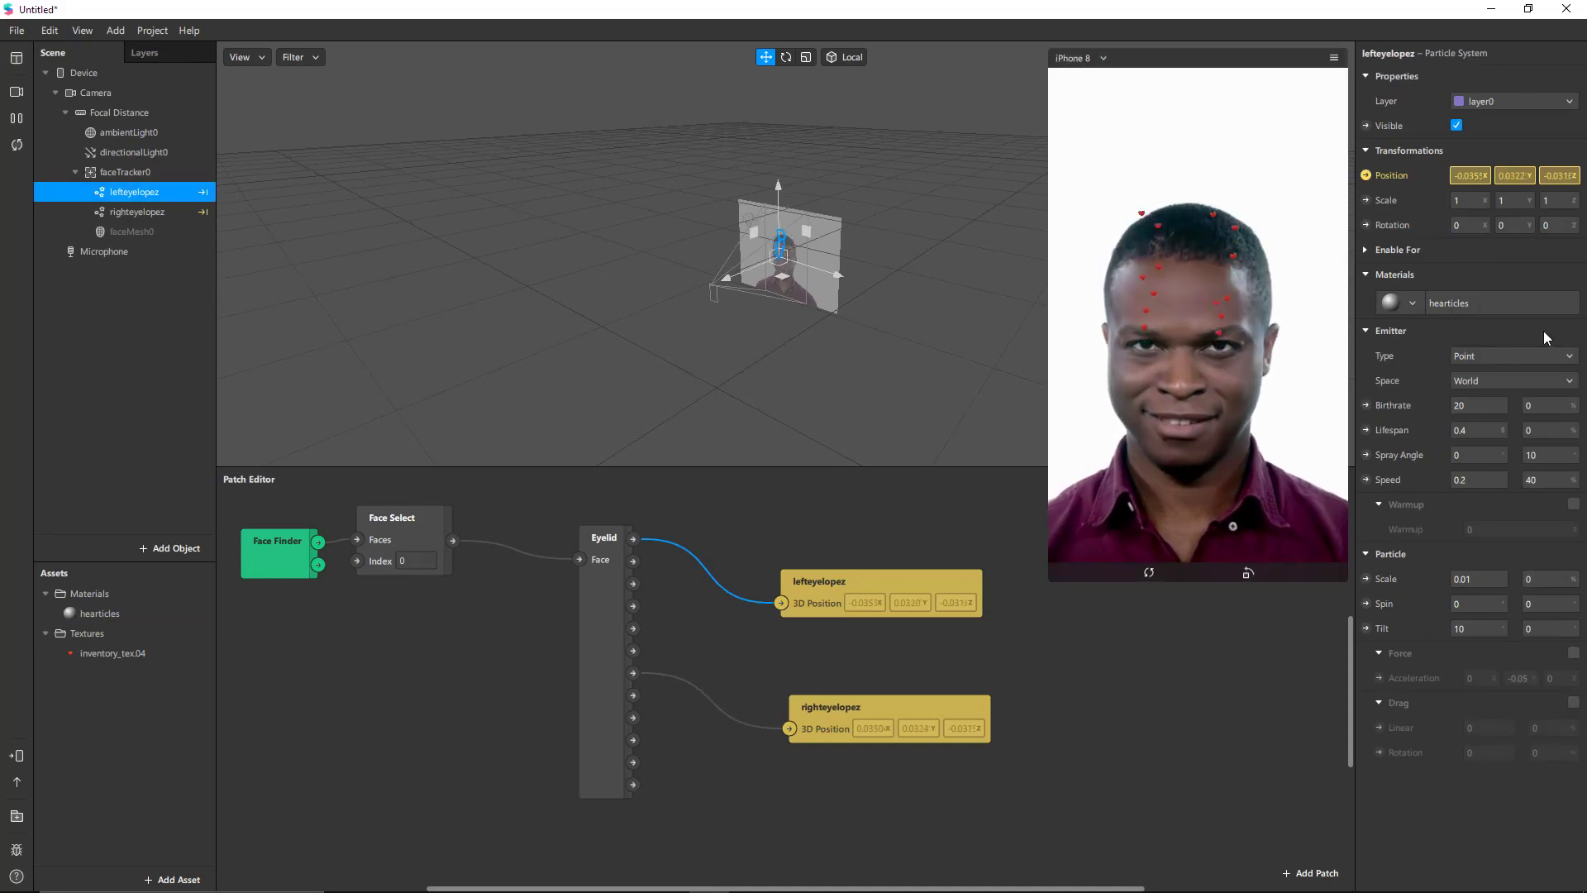
{"action": "left_click", "coordinate": [1488, 578]}
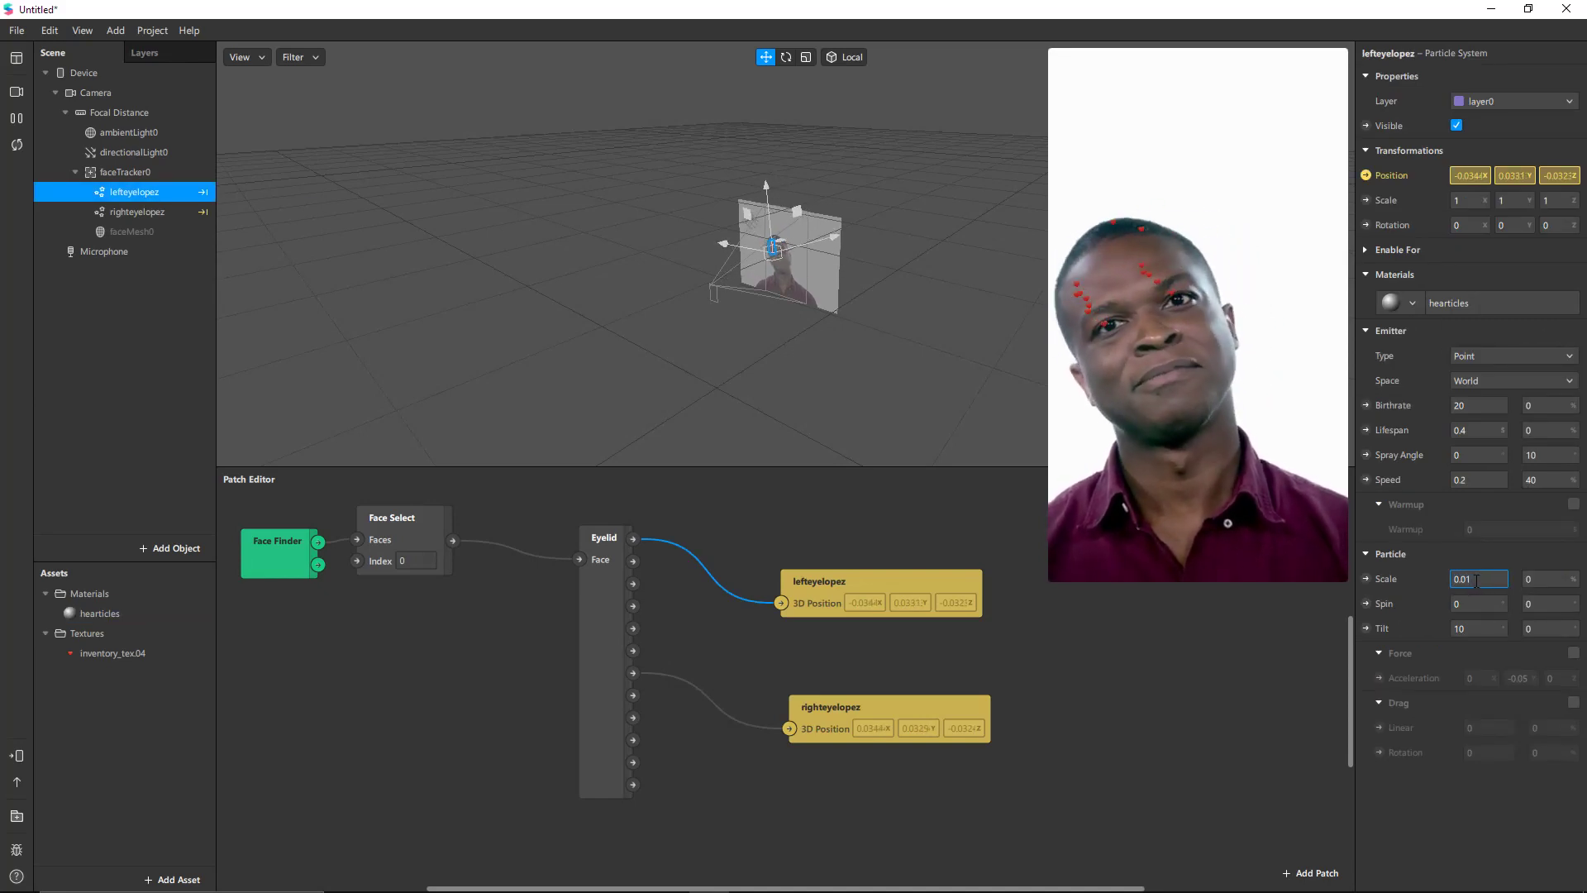
{"action": "key", "text": "BackSpace"}
{"action": "type", "text": "3"}
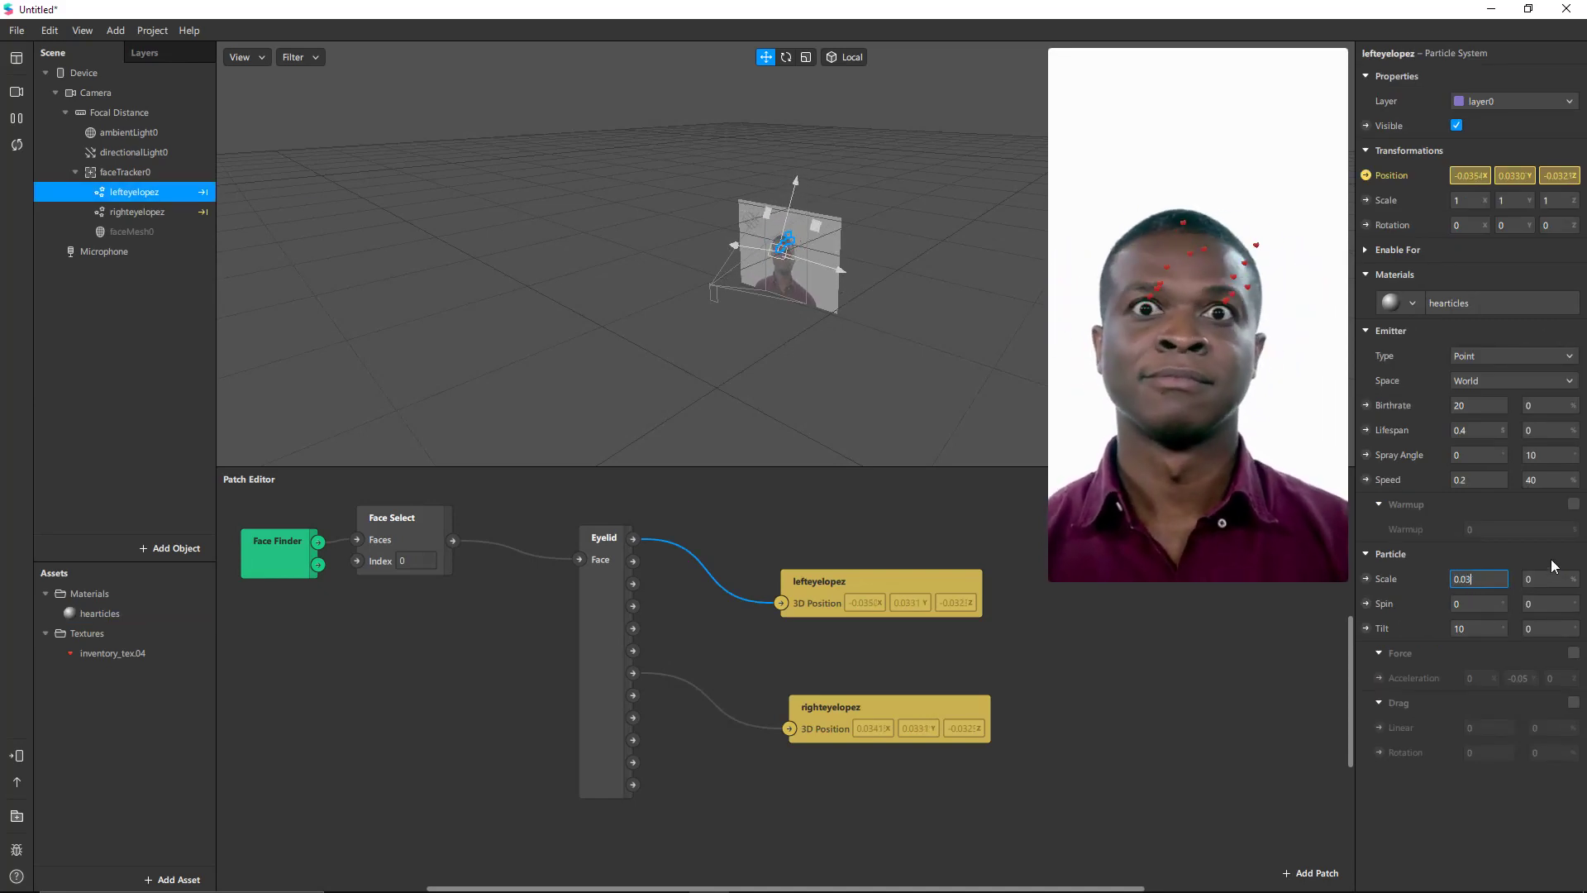
{"action": "key", "text": "Return"}
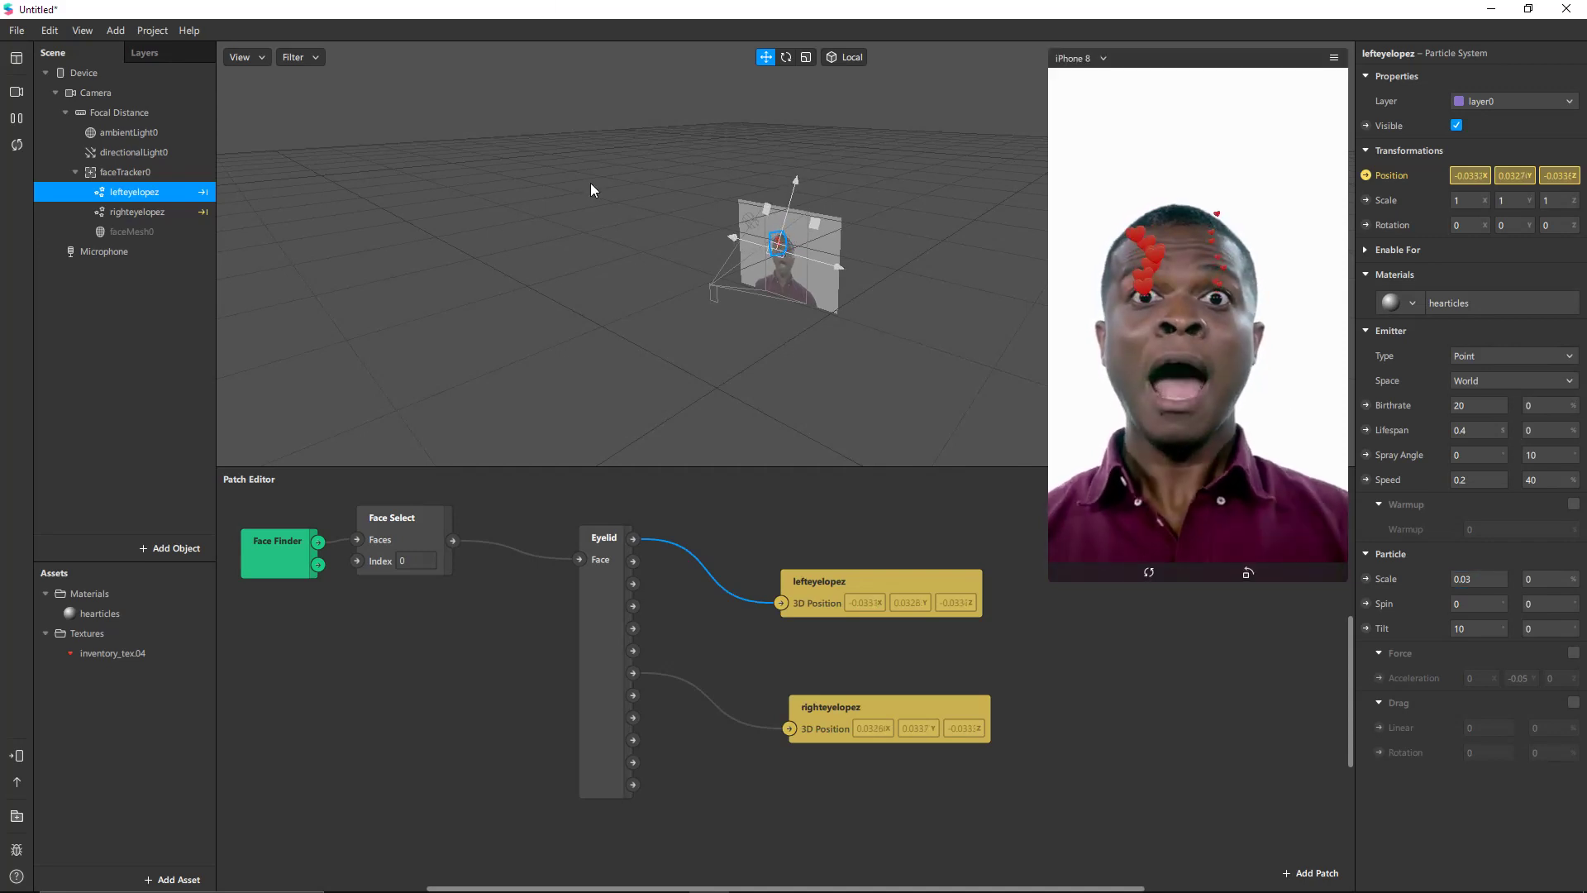
Set the righteyelopez emitter's particle scale to 0.03 as well
{"action": "left_click", "coordinate": [871, 707]}
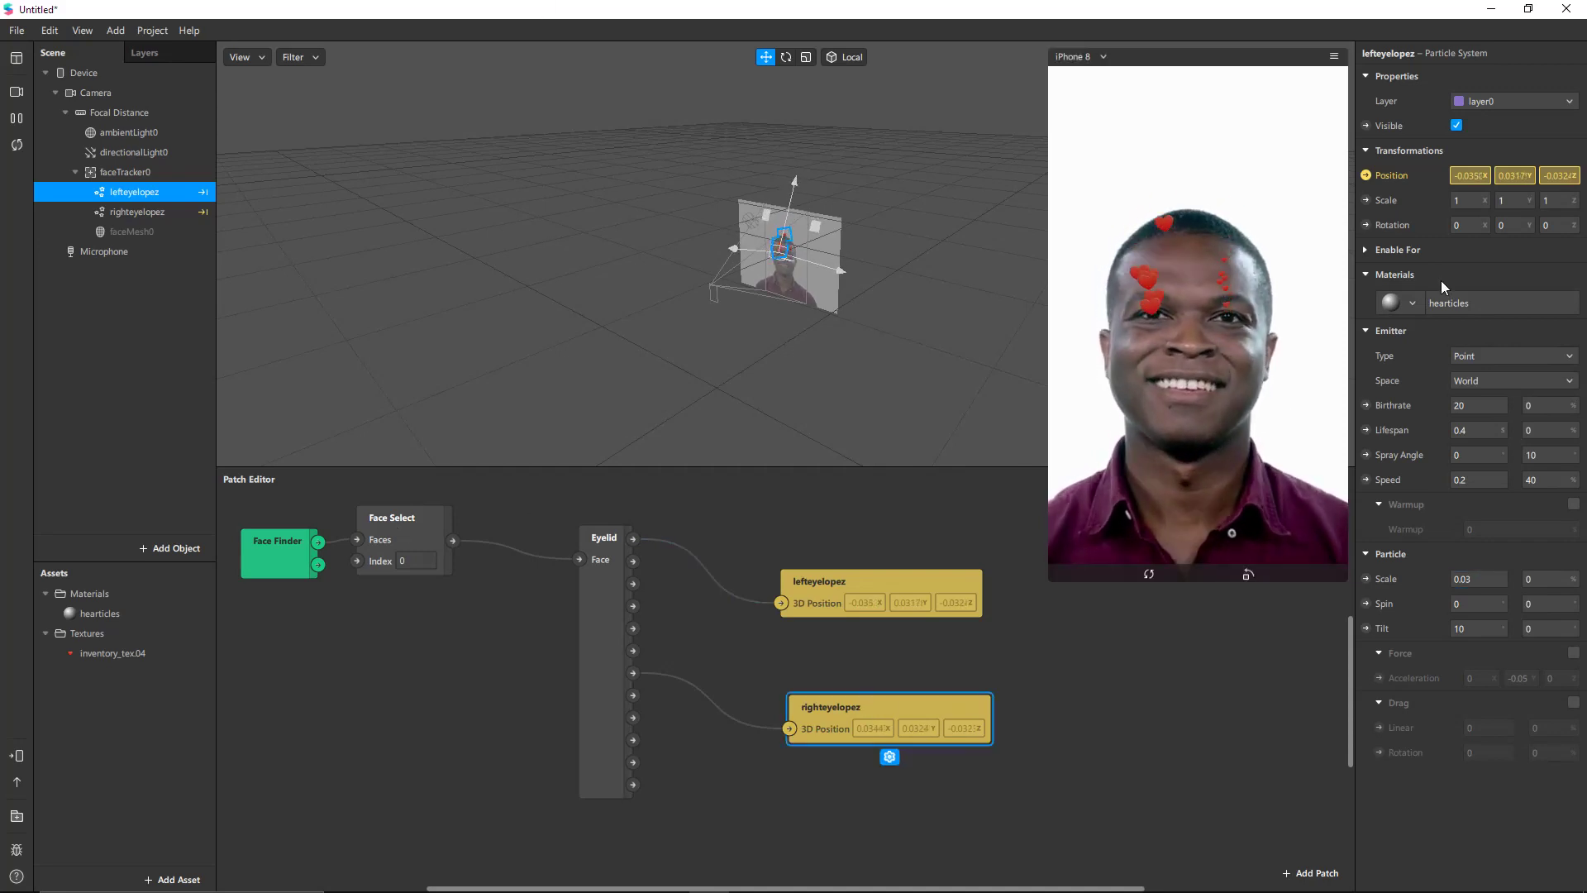
{"action": "left_click", "coordinate": [138, 212]}
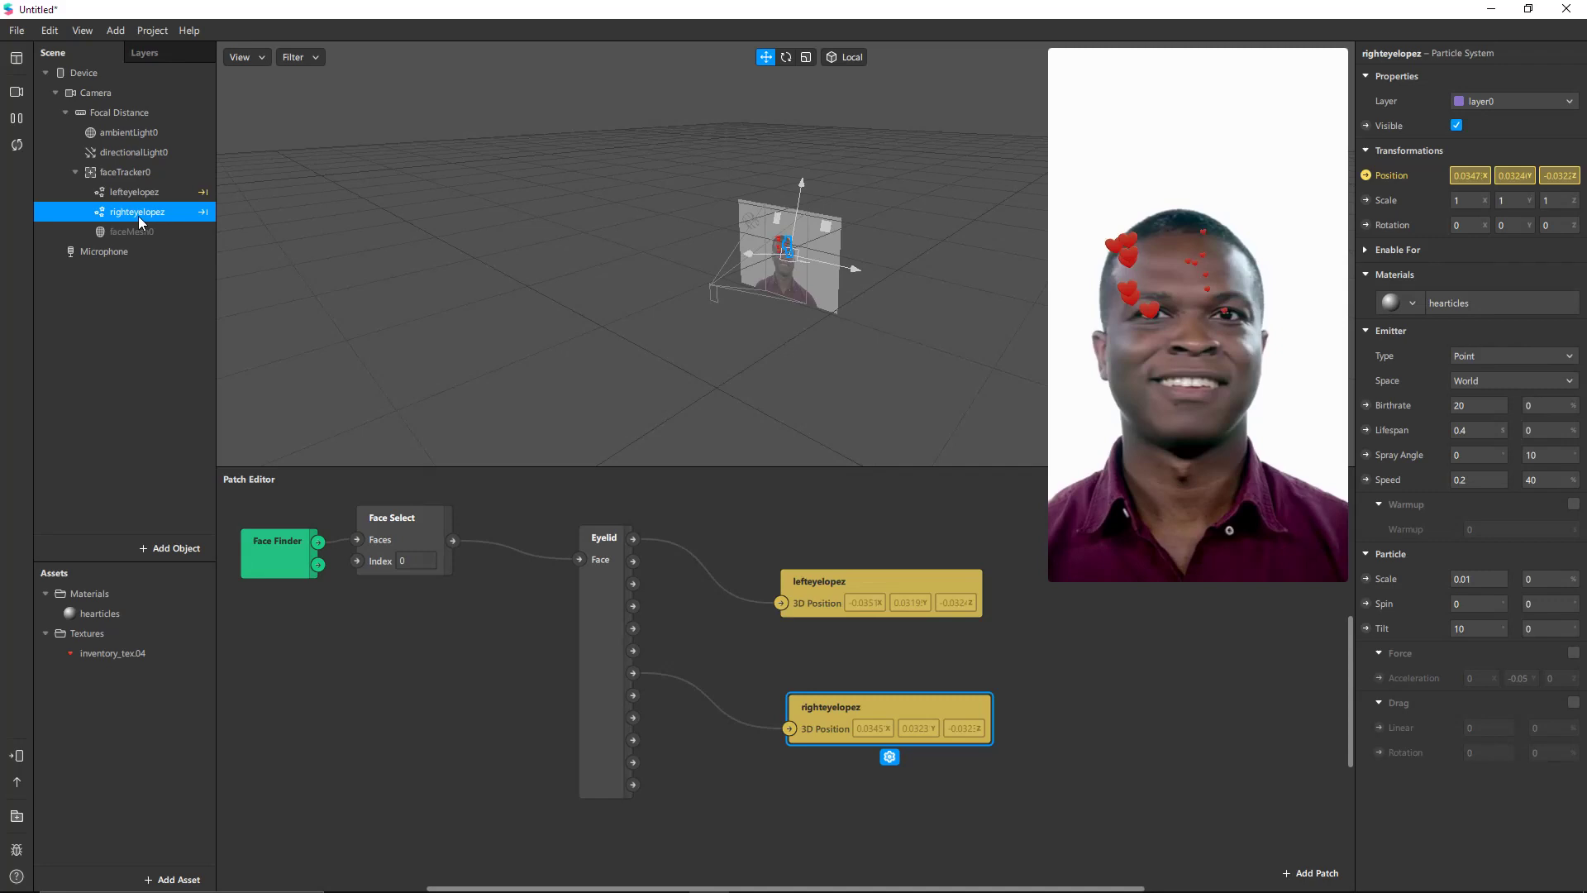
{"action": "double_click", "coordinate": [1480, 579]}
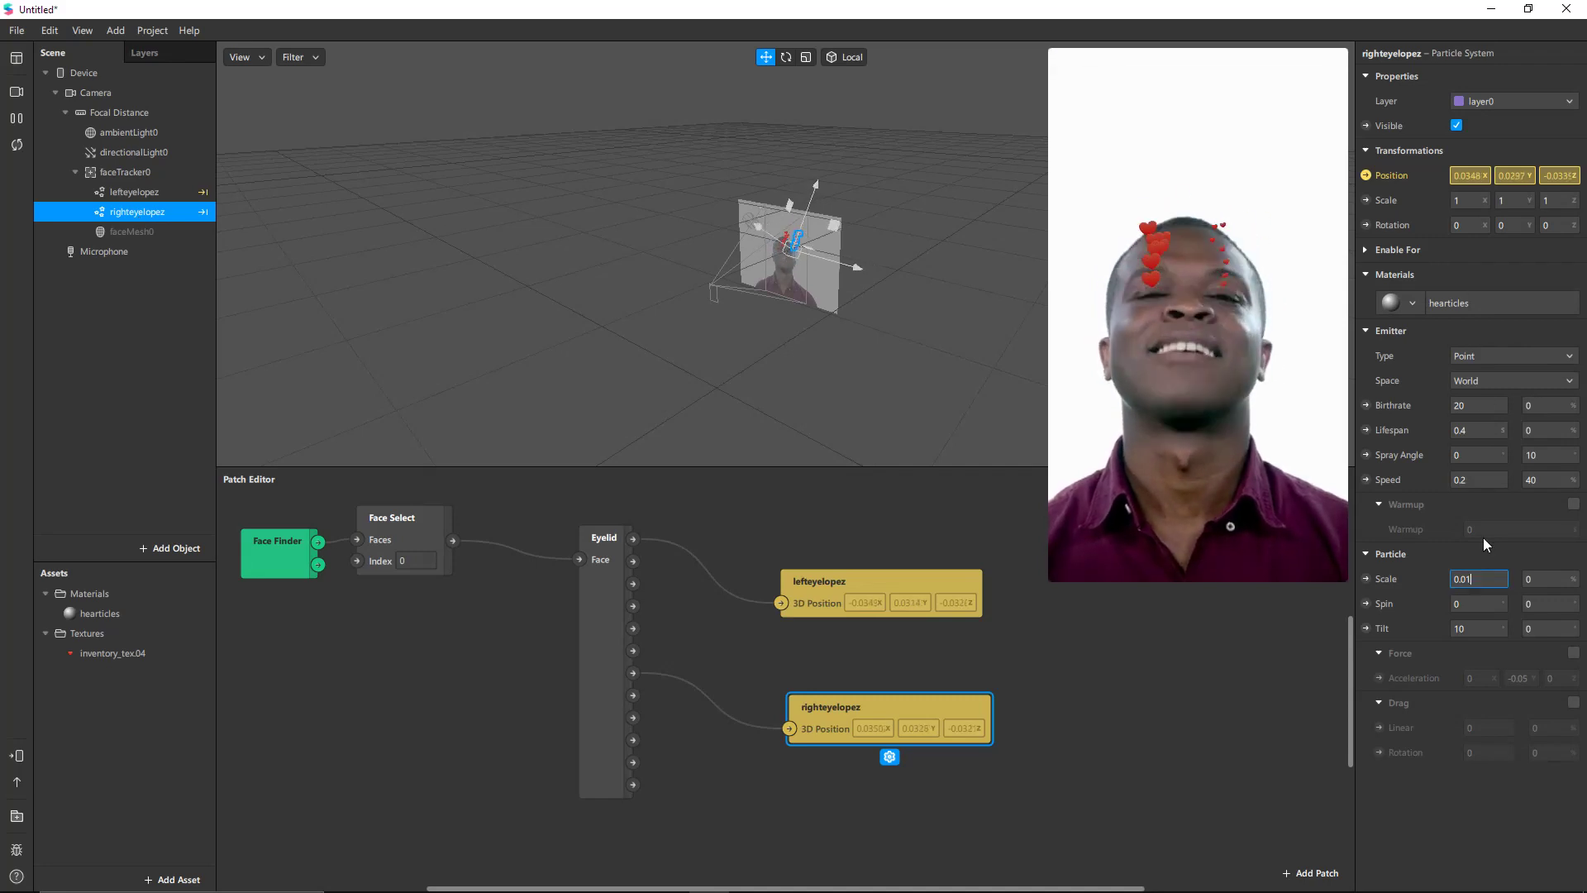
{"action": "type", "text": "0.03"}
{"action": "key", "text": "Return"}
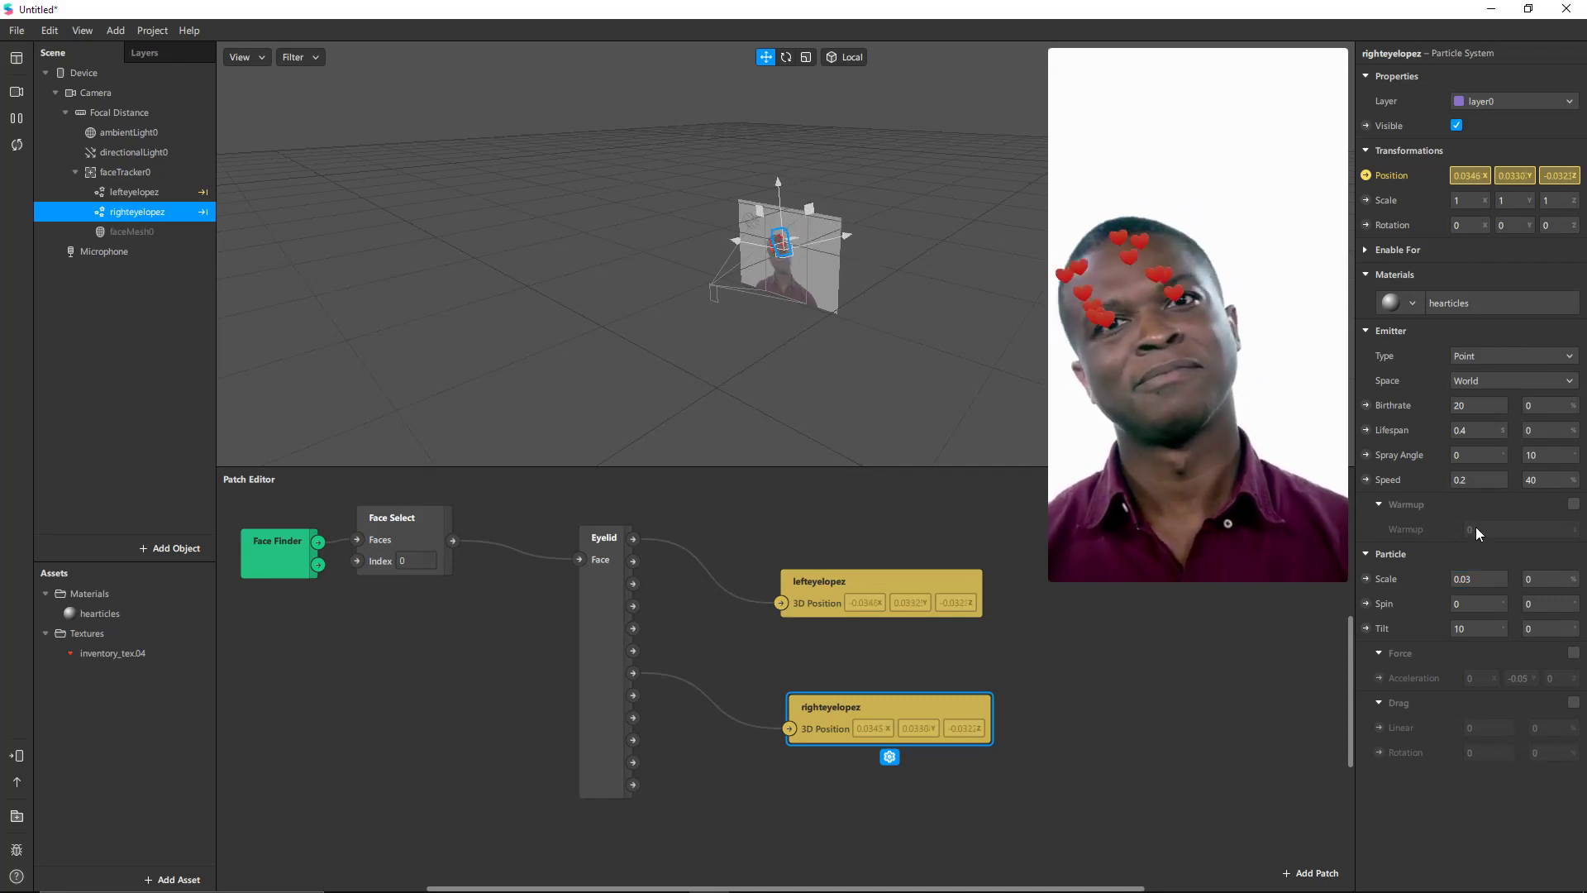
{"action": "left_click", "coordinate": [1153, 674]}
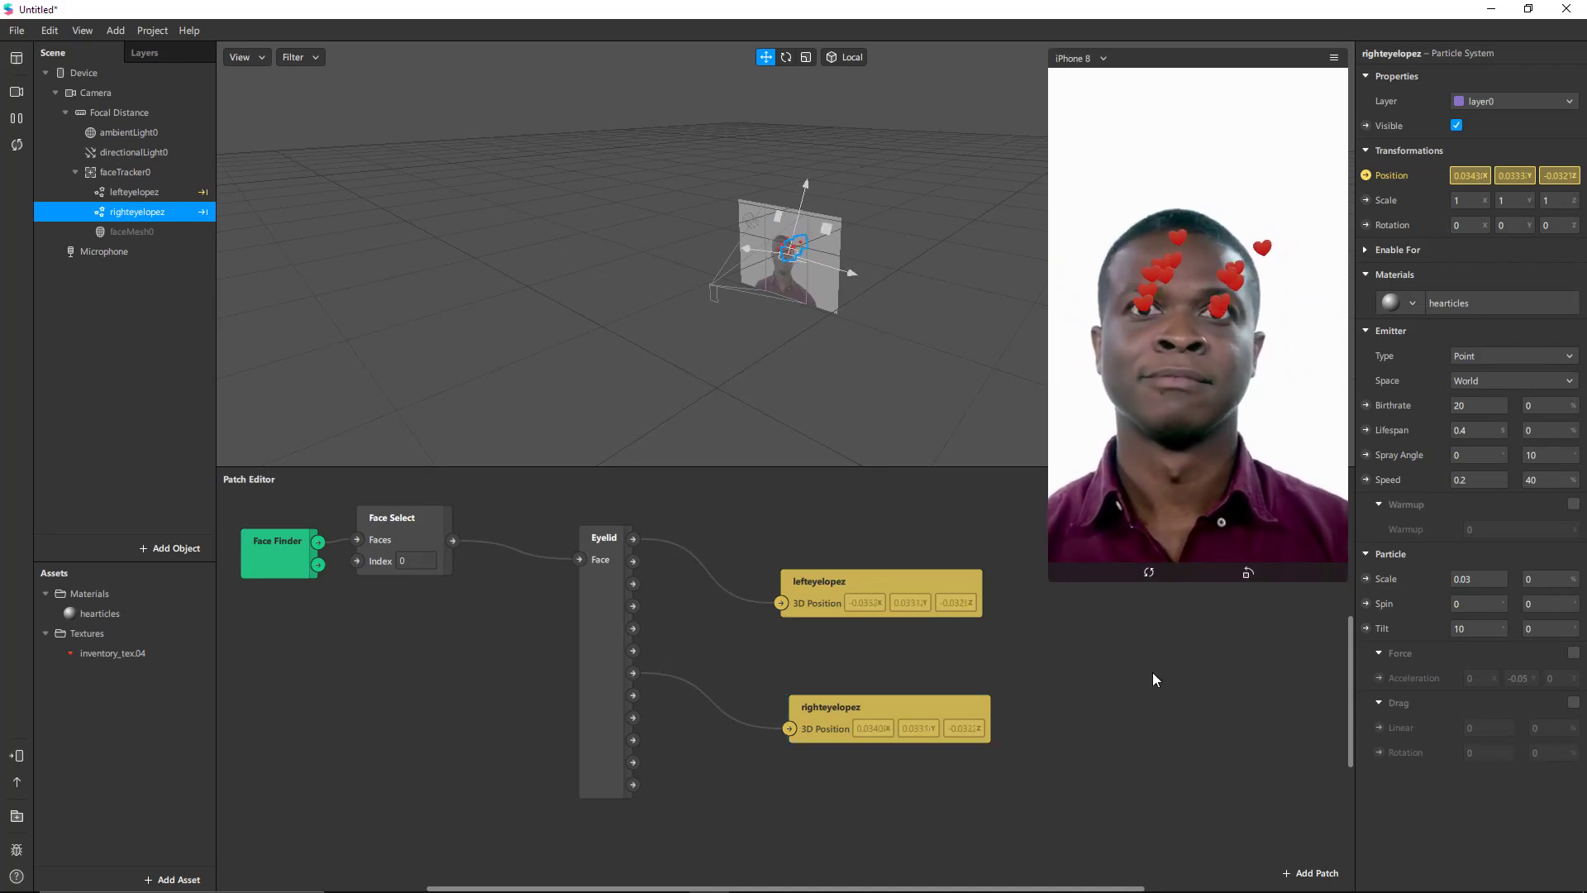
Box-select the Eyelid, lefteyelopez and righteyelopez patches and move them higher in the graph
{"action": "right_click", "coordinate": [1050, 686]}
{"action": "key", "text": "Escape"}
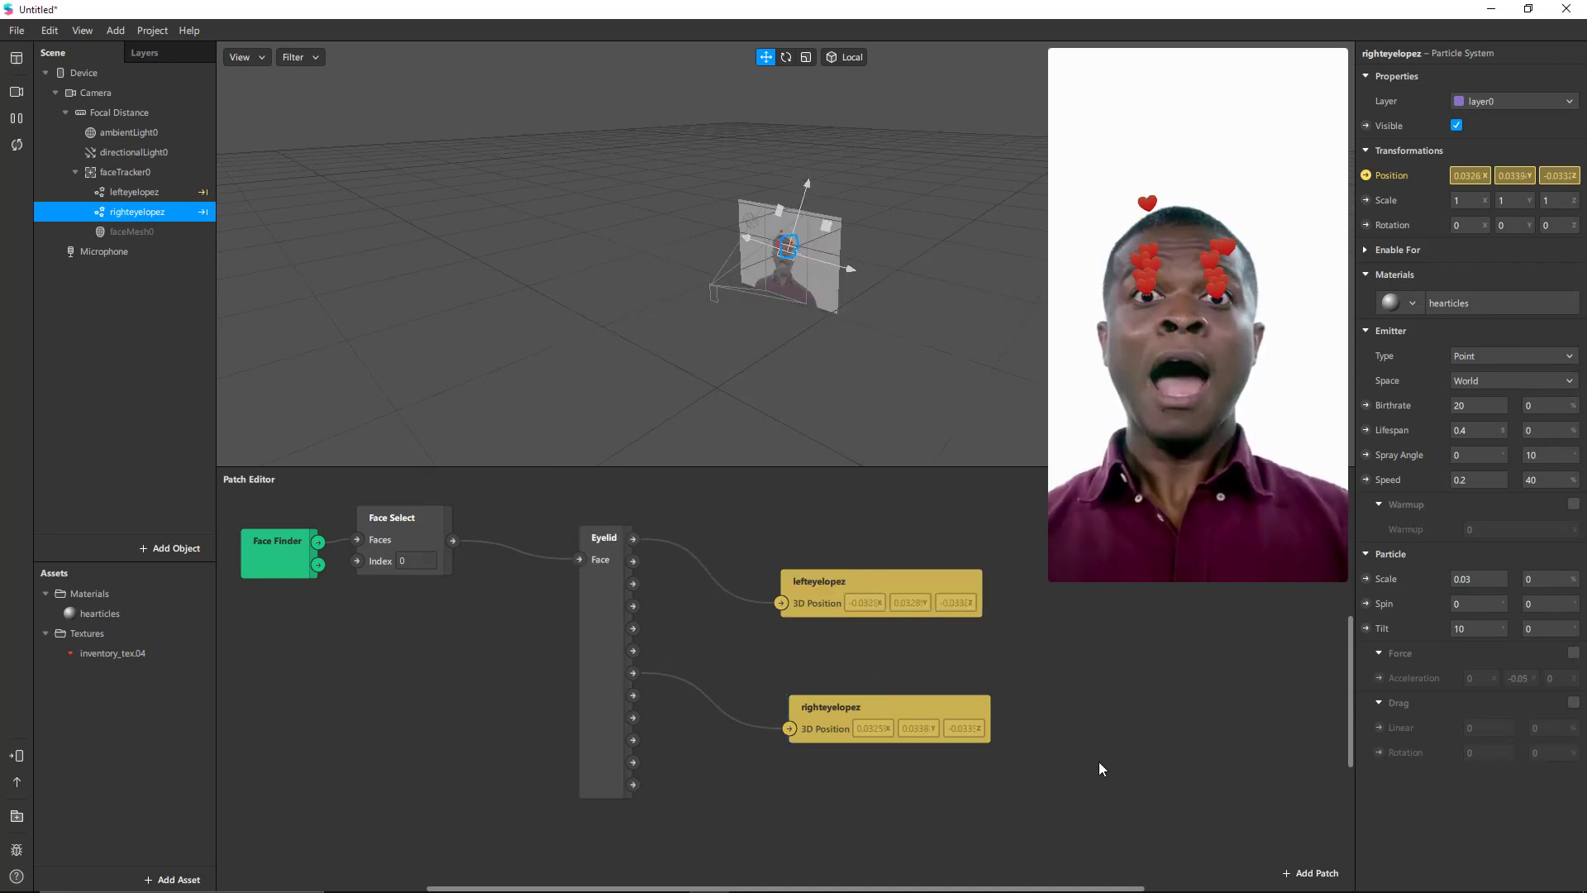
{"action": "left_click_drag", "start_coordinate": [1099, 761], "coordinate": [741, 514]}
{"action": "left_click_drag", "start_coordinate": [603, 593], "coordinate": [605, 572]}
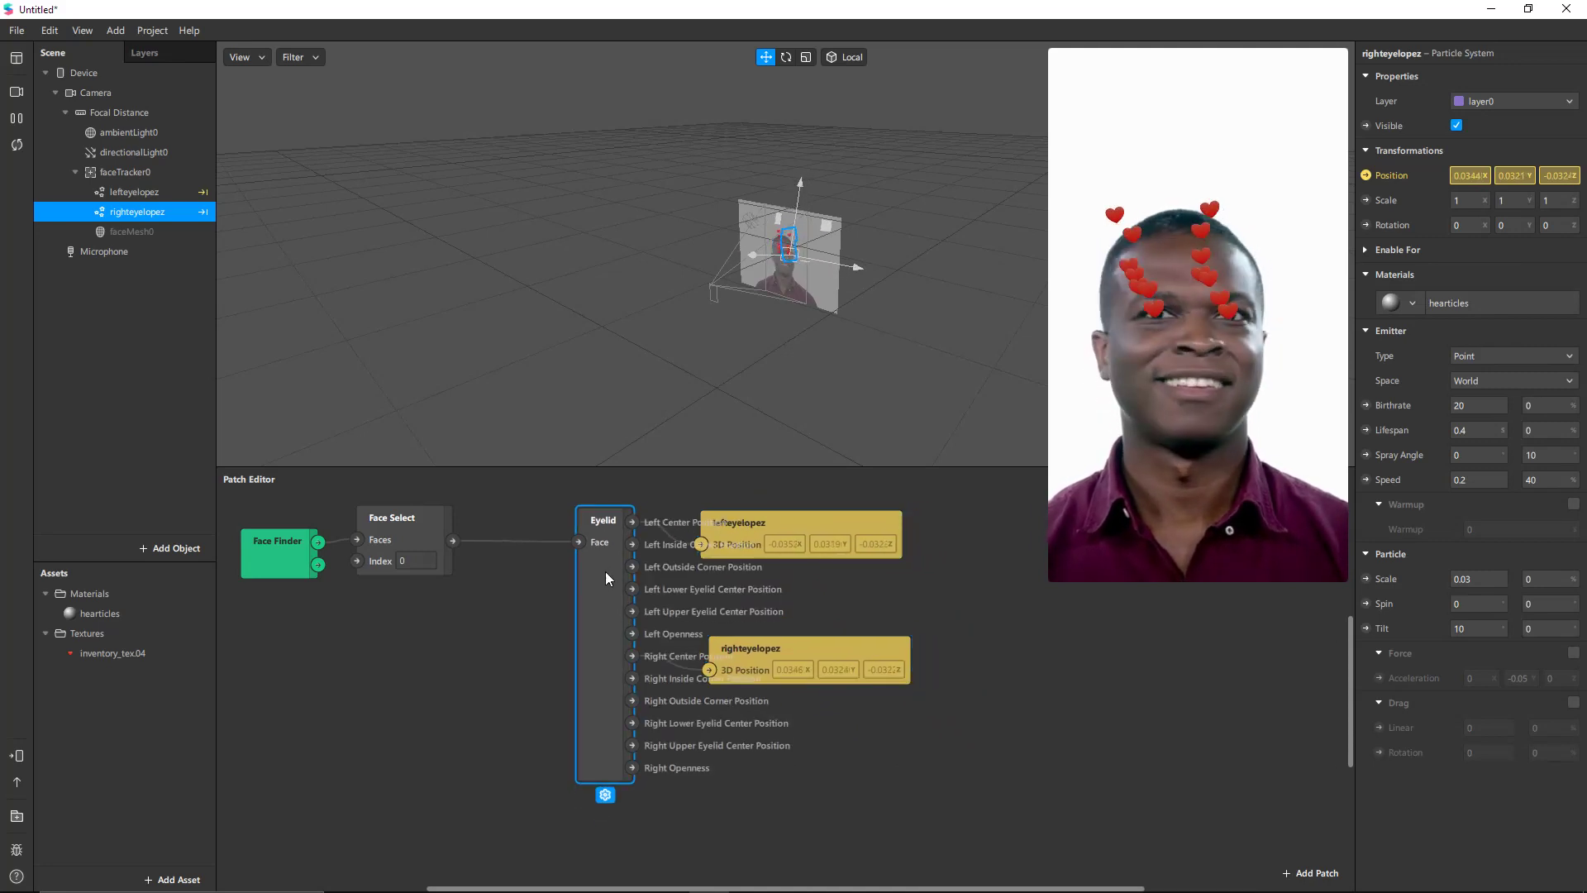
{"action": "left_click", "coordinate": [1303, 701]}
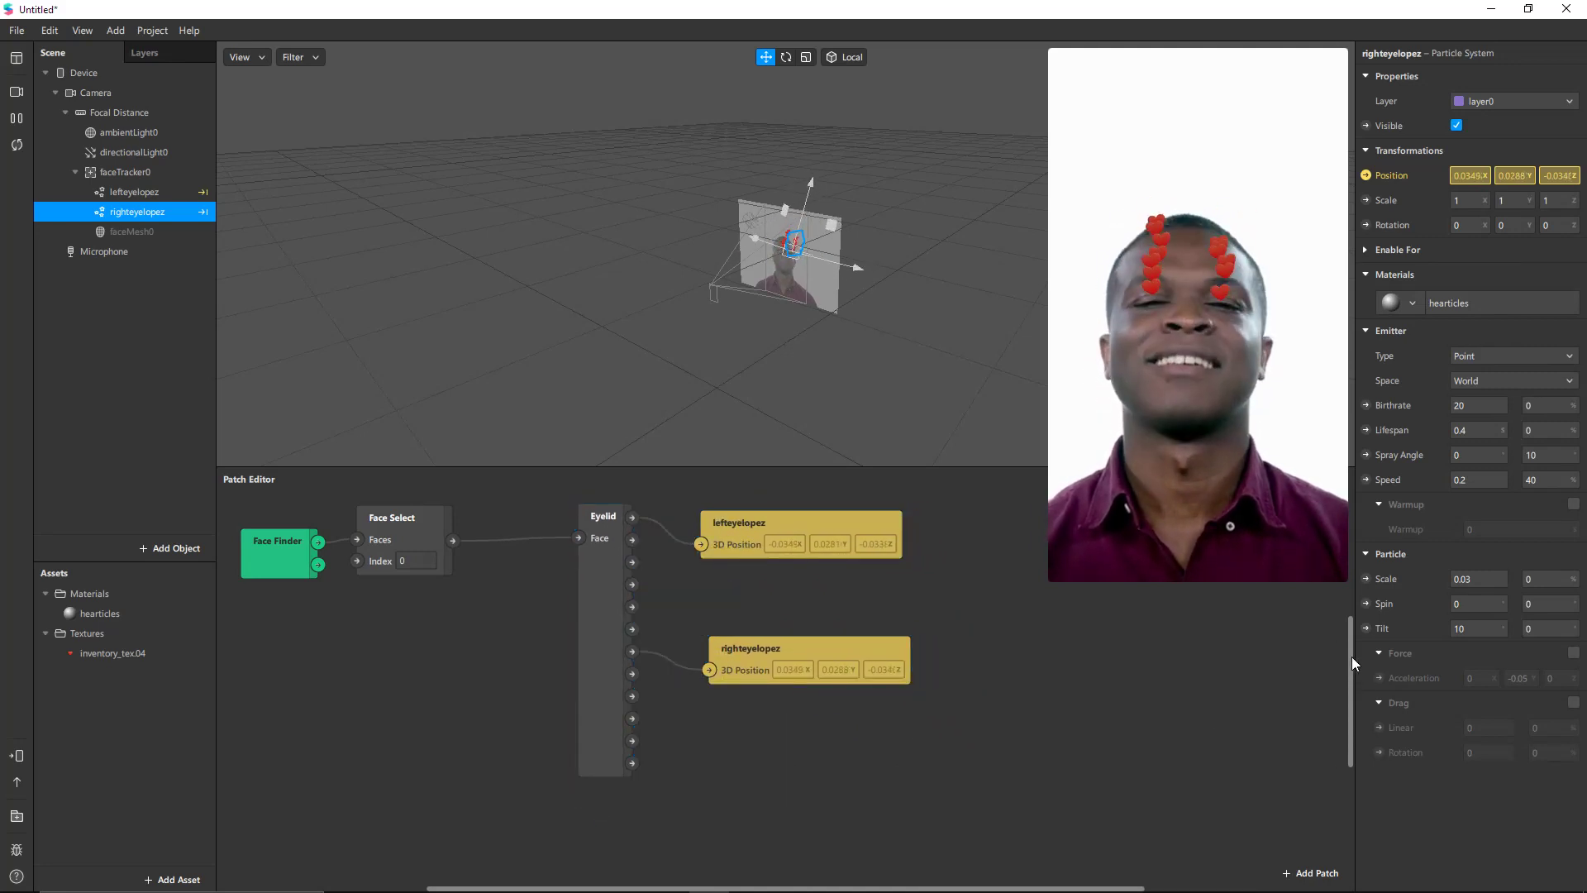
{"action": "left_click_drag", "start_coordinate": [1352, 657], "coordinate": [1347, 717]}
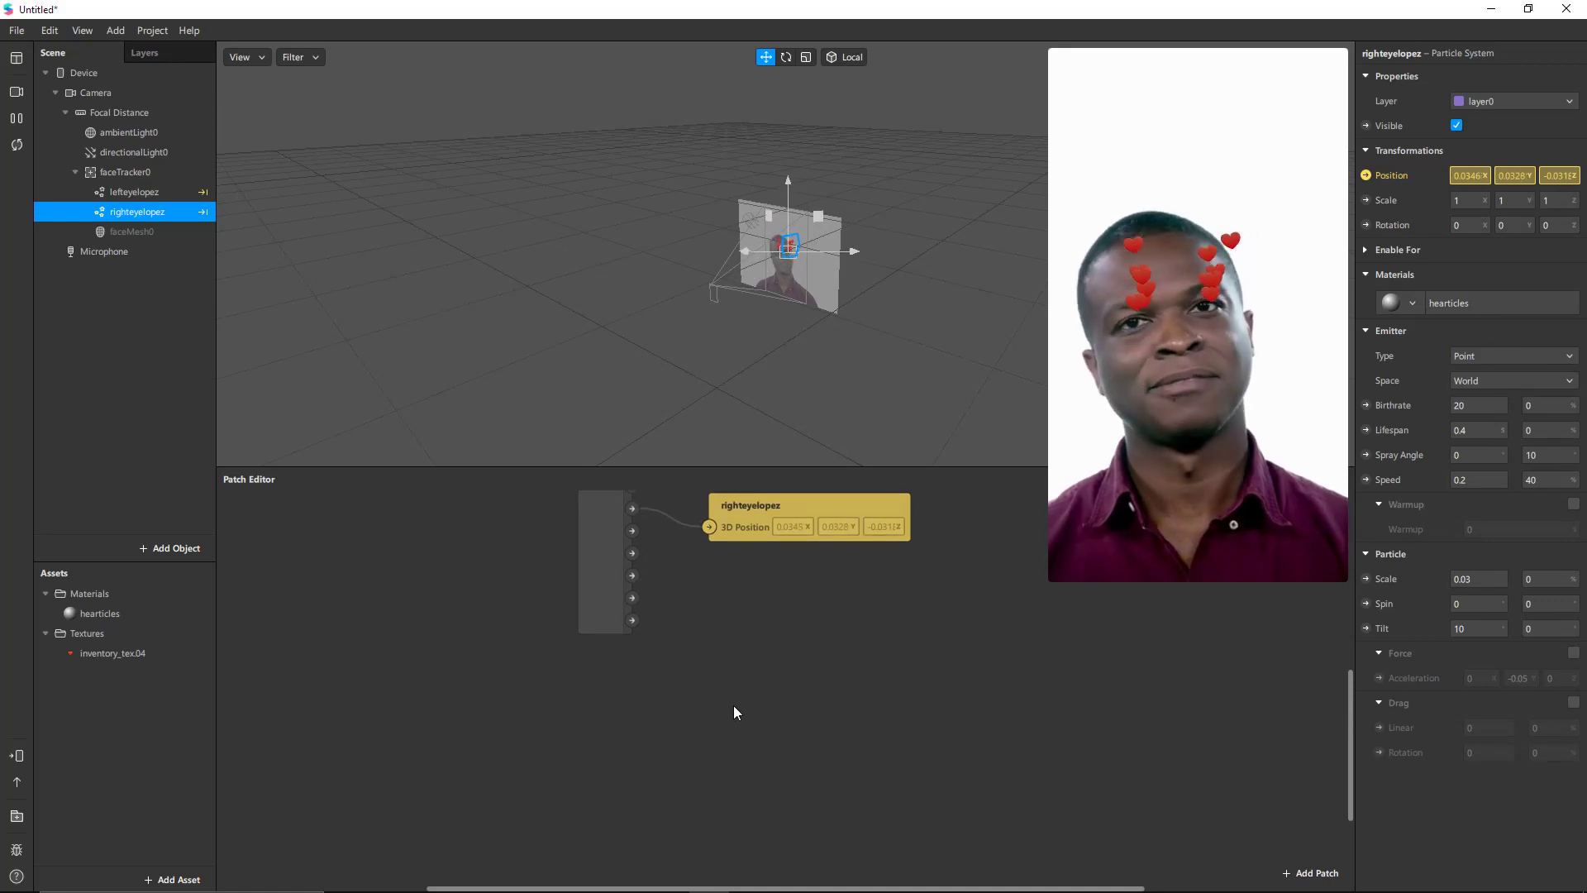
Insert a Blink patch and feed Face Select's output into its Face input
{"action": "right_click", "coordinate": [384, 667]}
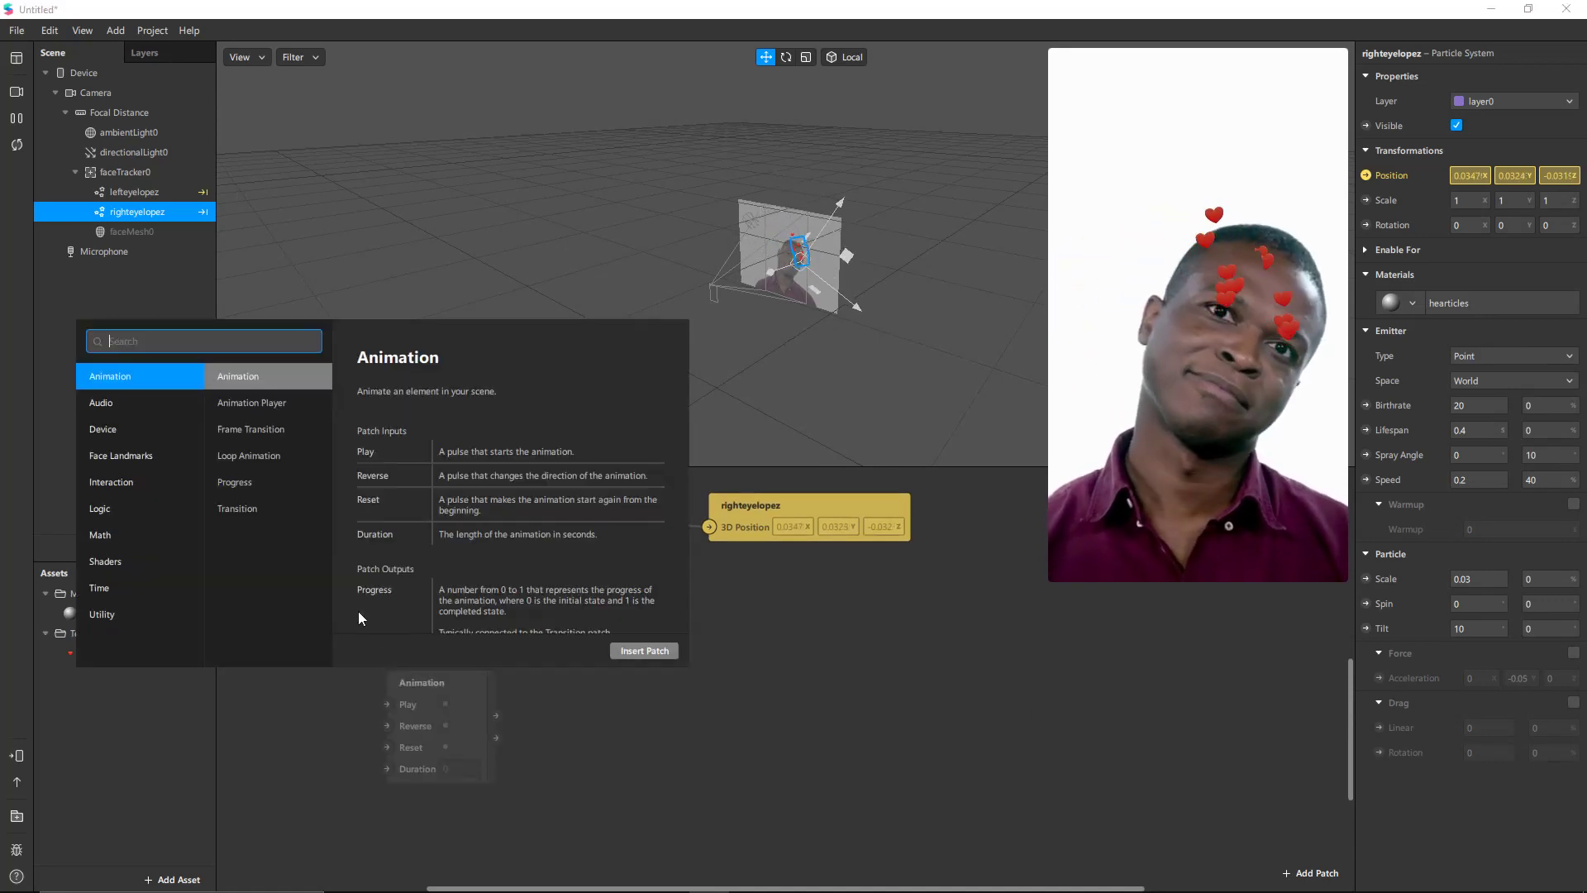
{"action": "type", "text": "blink"}
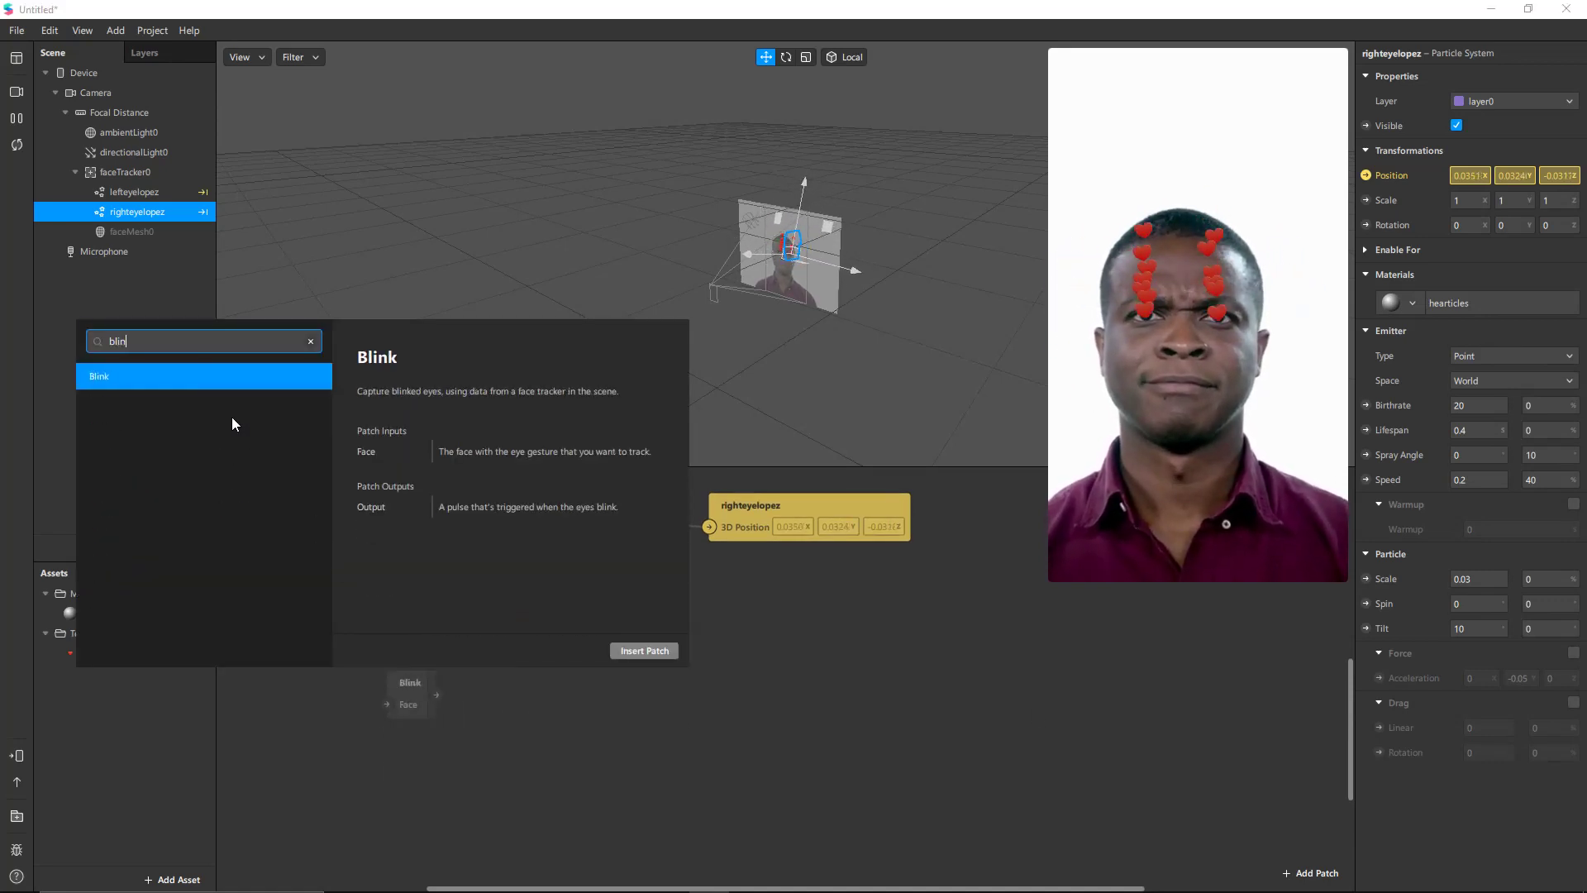
{"action": "left_click", "coordinate": [645, 652]}
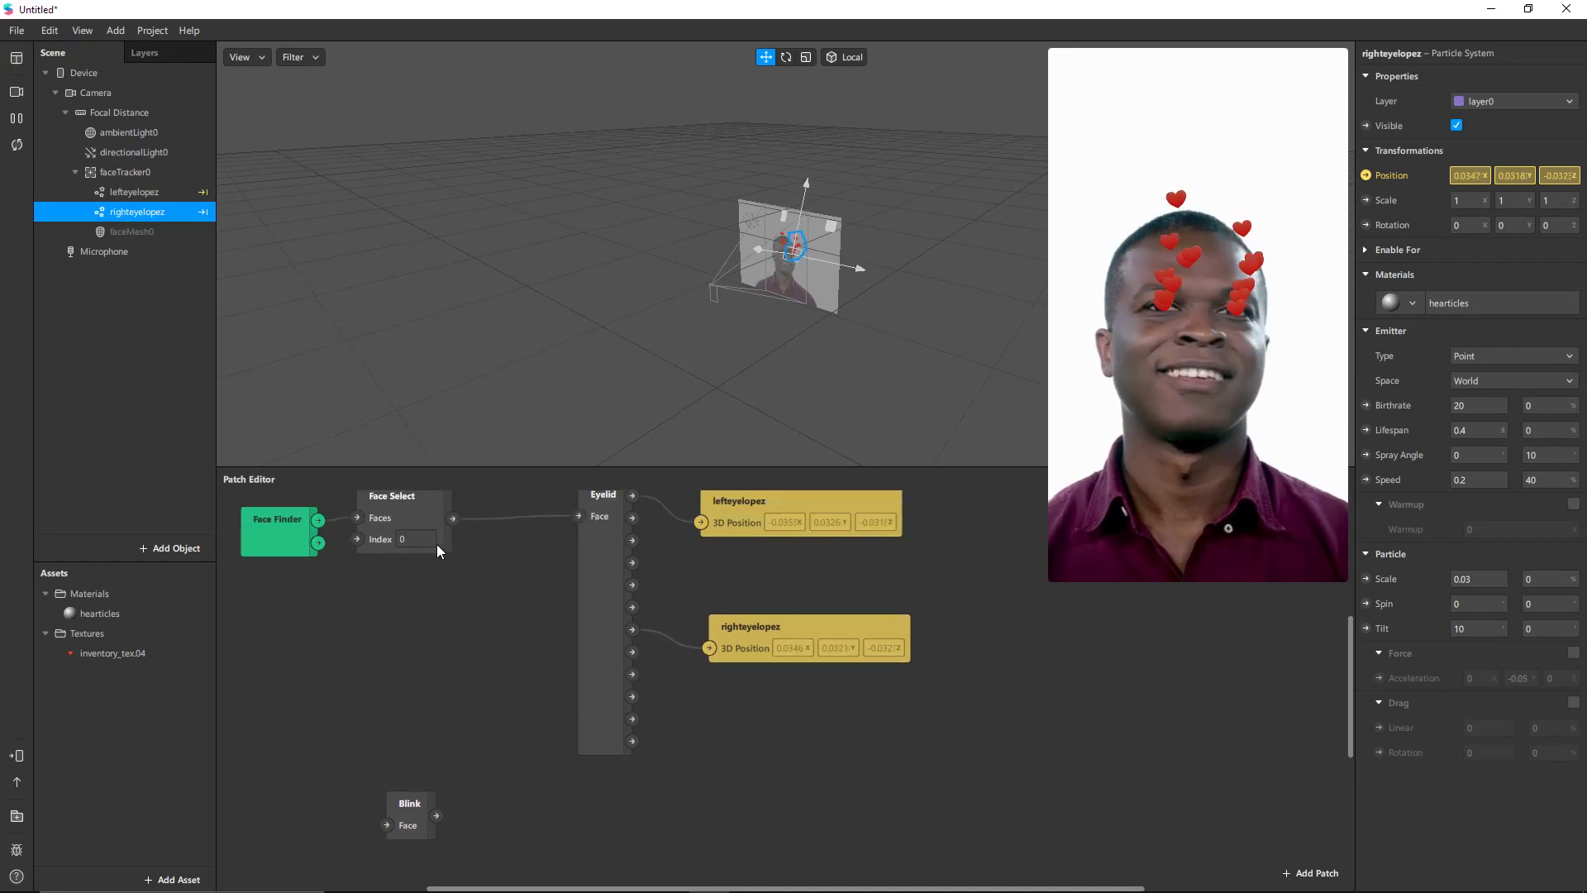
{"action": "left_click_drag", "start_coordinate": [453, 560], "coordinate": [384, 753]}
{"action": "left_click", "coordinate": [455, 819]}
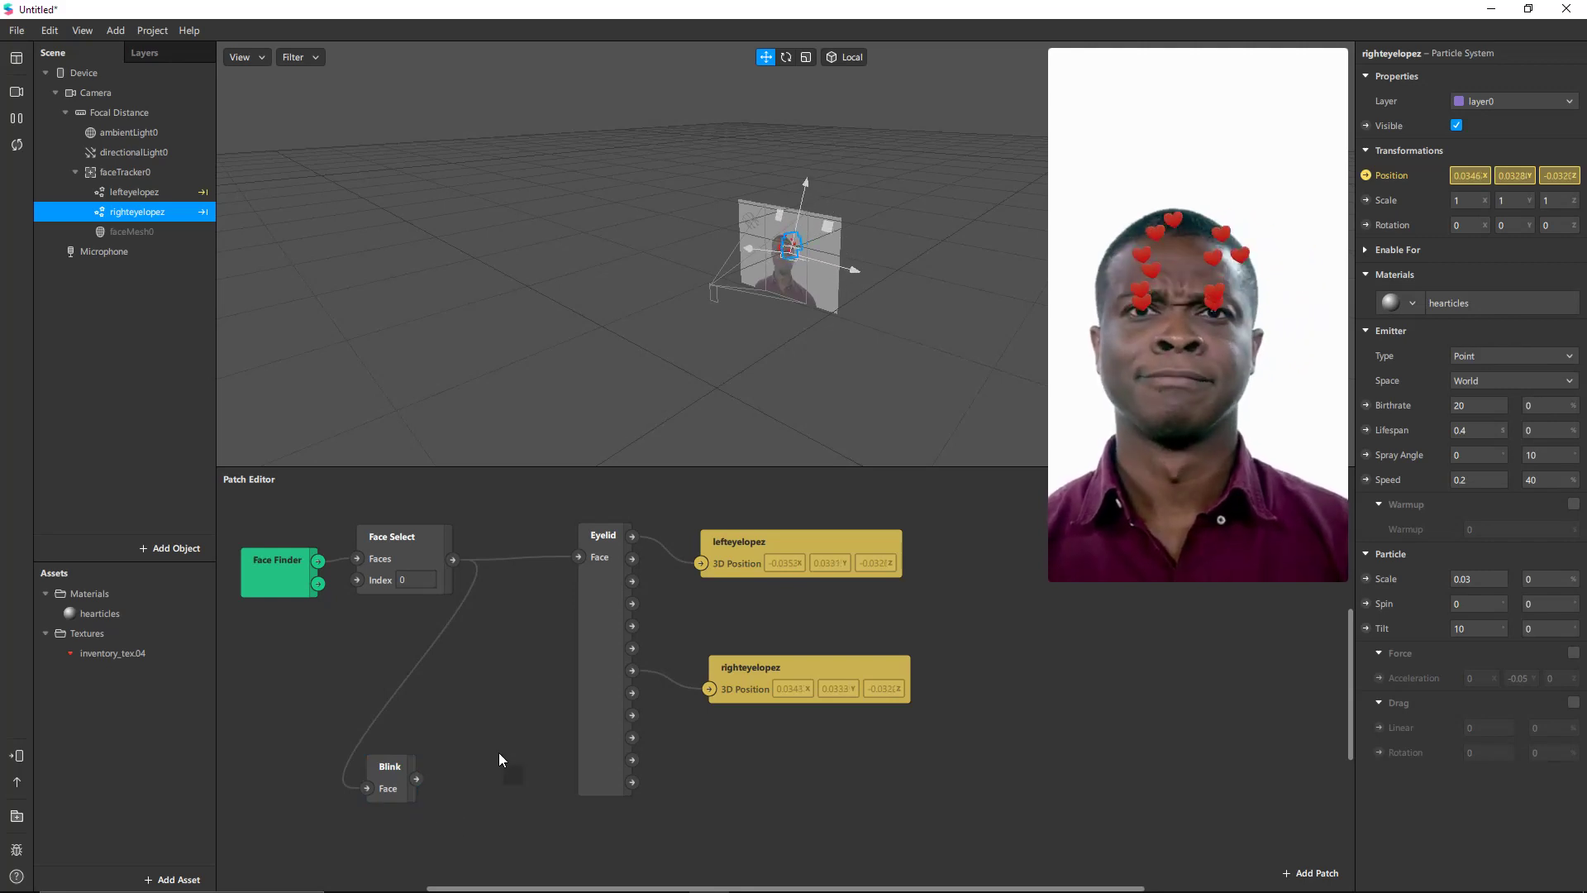
{"action": "left_click", "coordinate": [128, 194]}
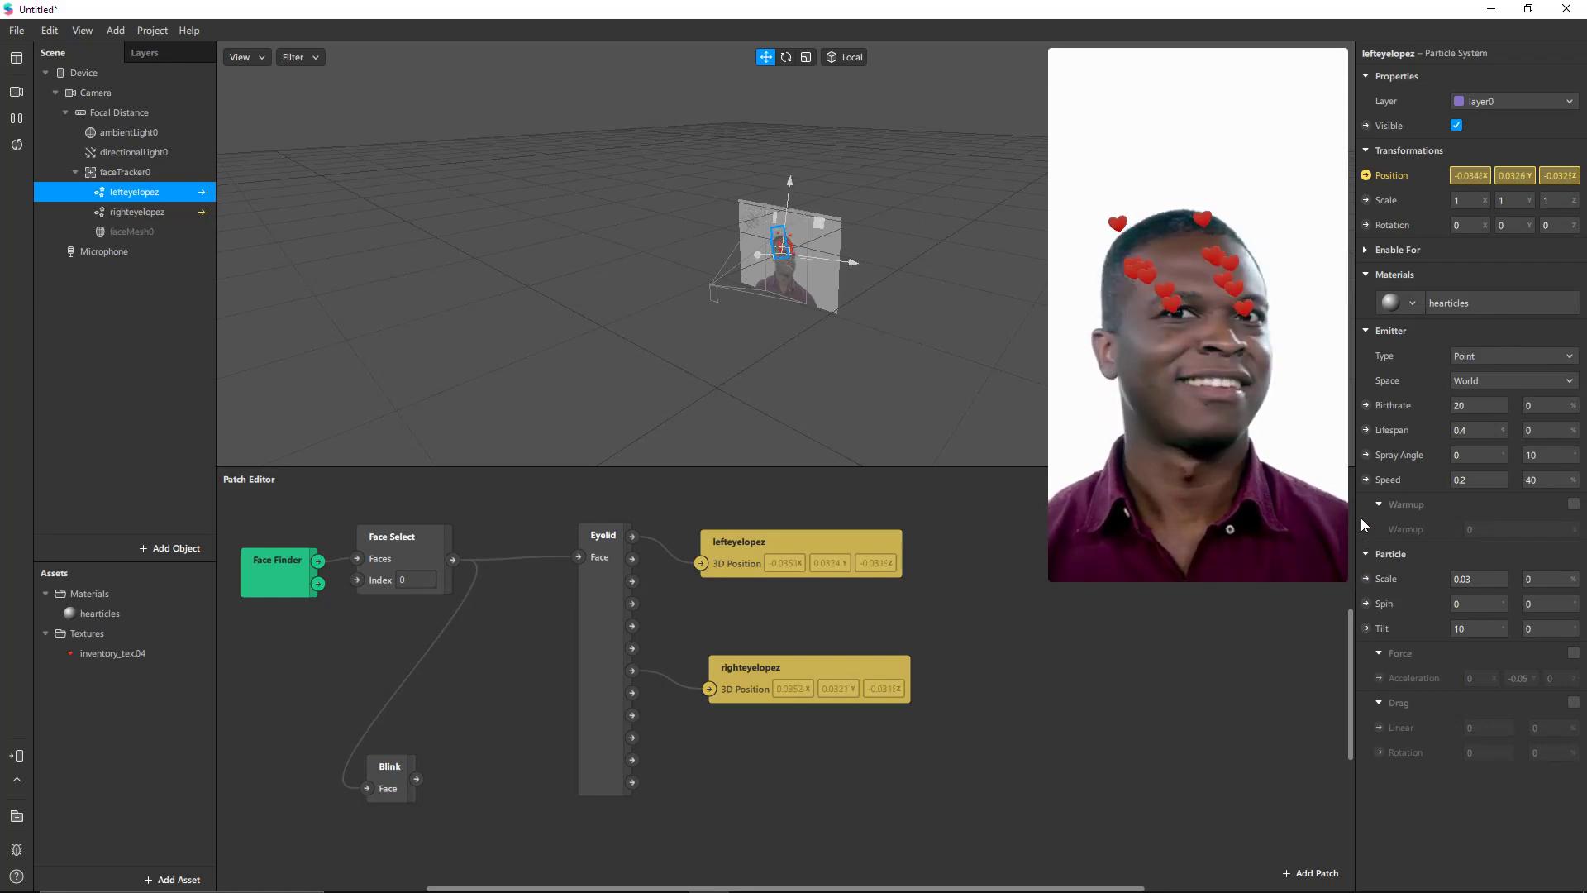
Expose lefteyelopez's Birthrate (20, Variation 0) as a patch and place it level with Blink
{"action": "left_click", "coordinate": [1366, 405]}
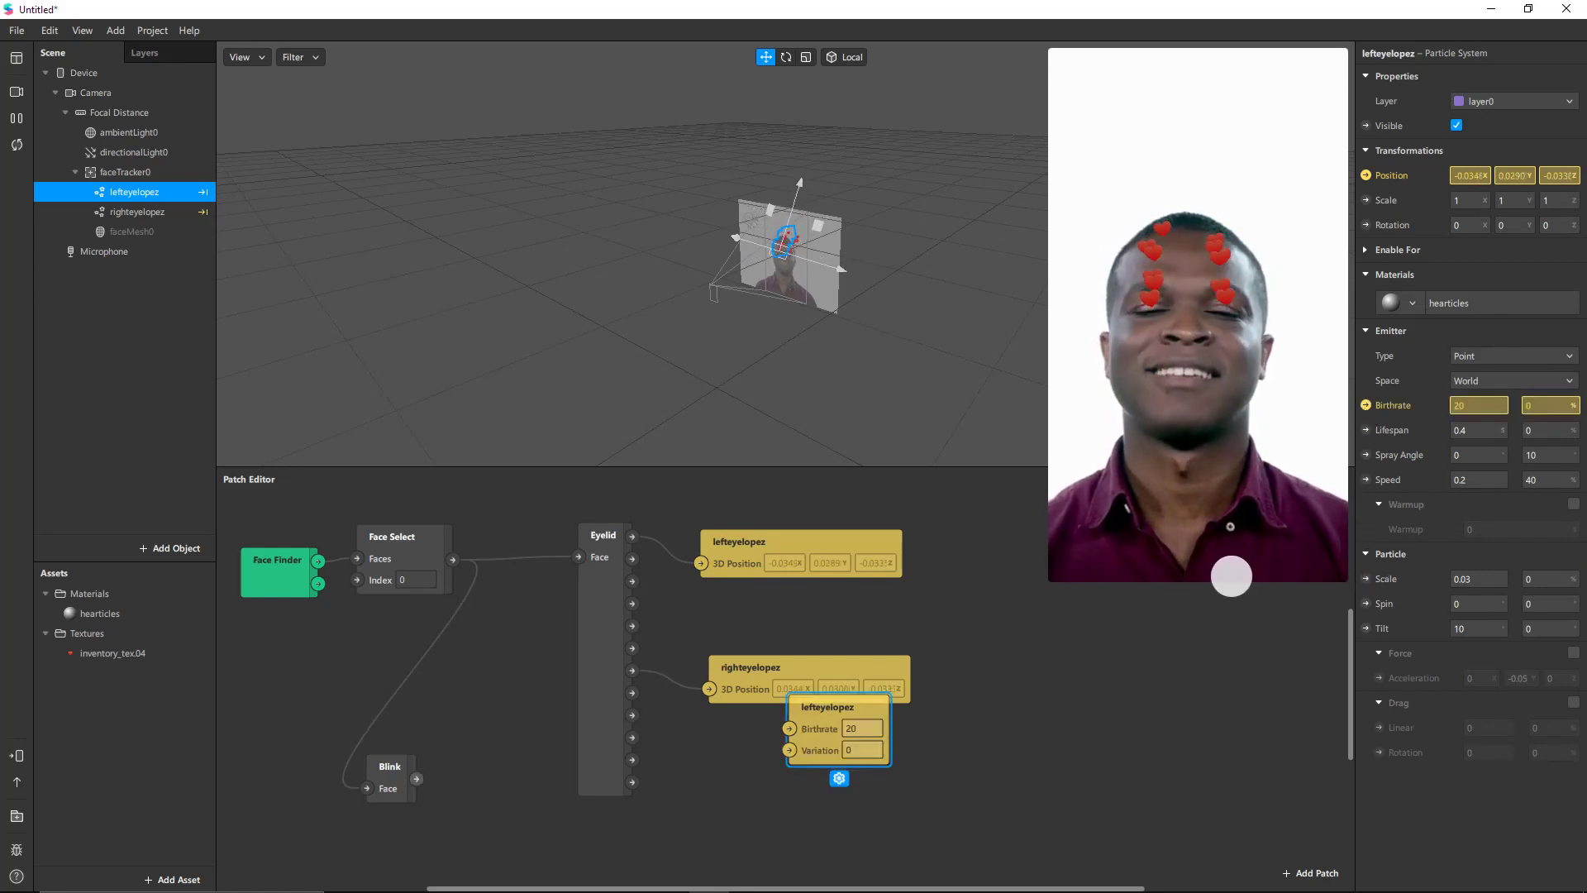
{"action": "left_click_drag", "start_coordinate": [860, 720], "coordinate": [964, 827]}
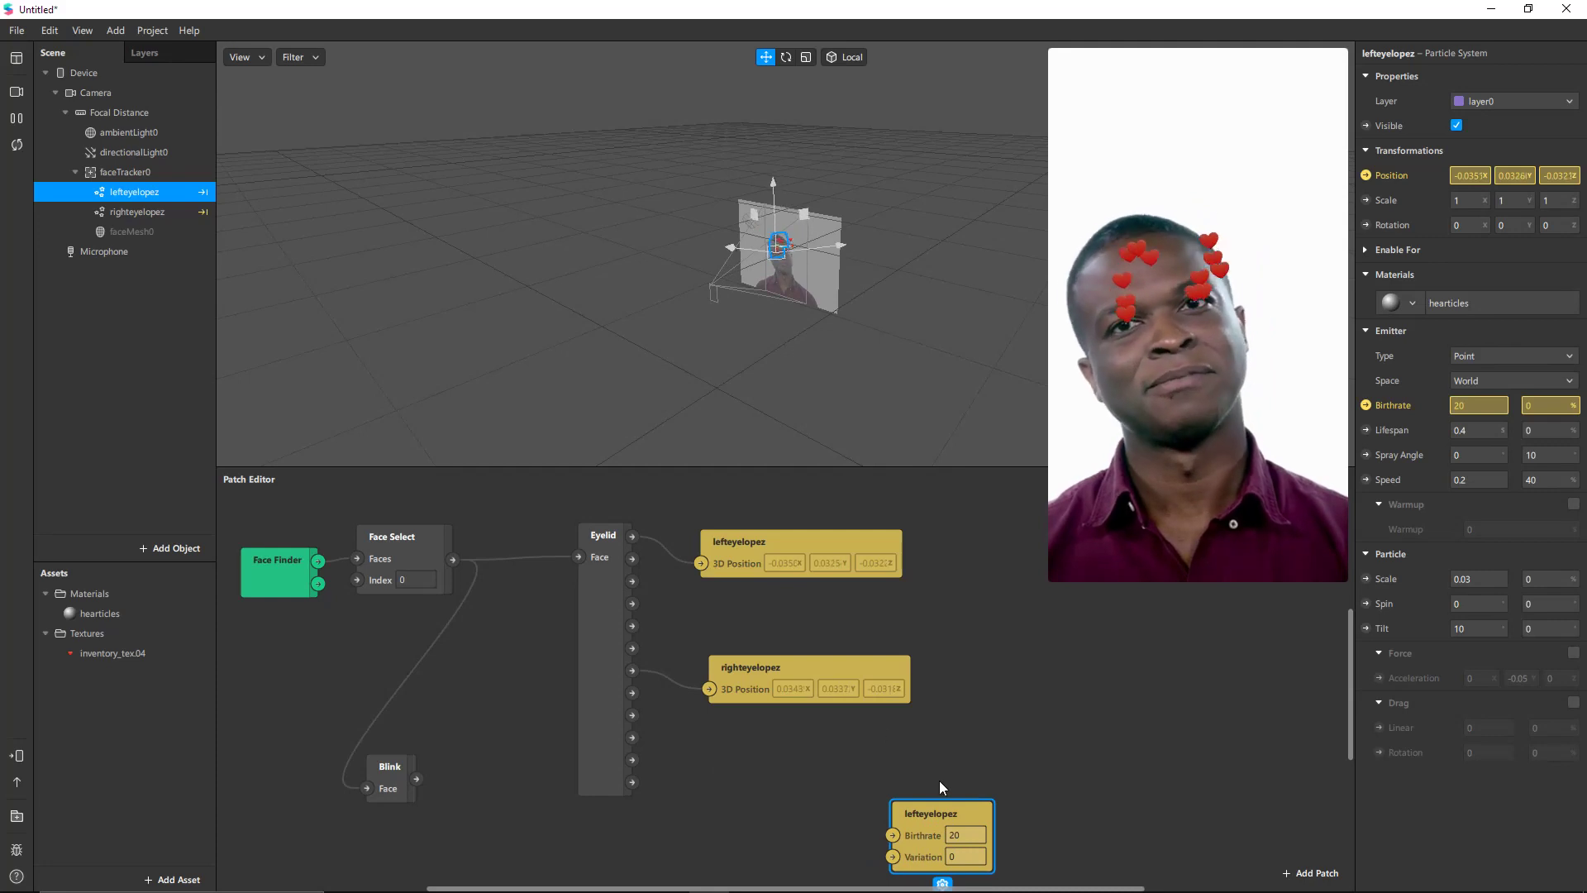
{"action": "left_click_drag", "start_coordinate": [775, 773], "coordinate": [797, 450]}
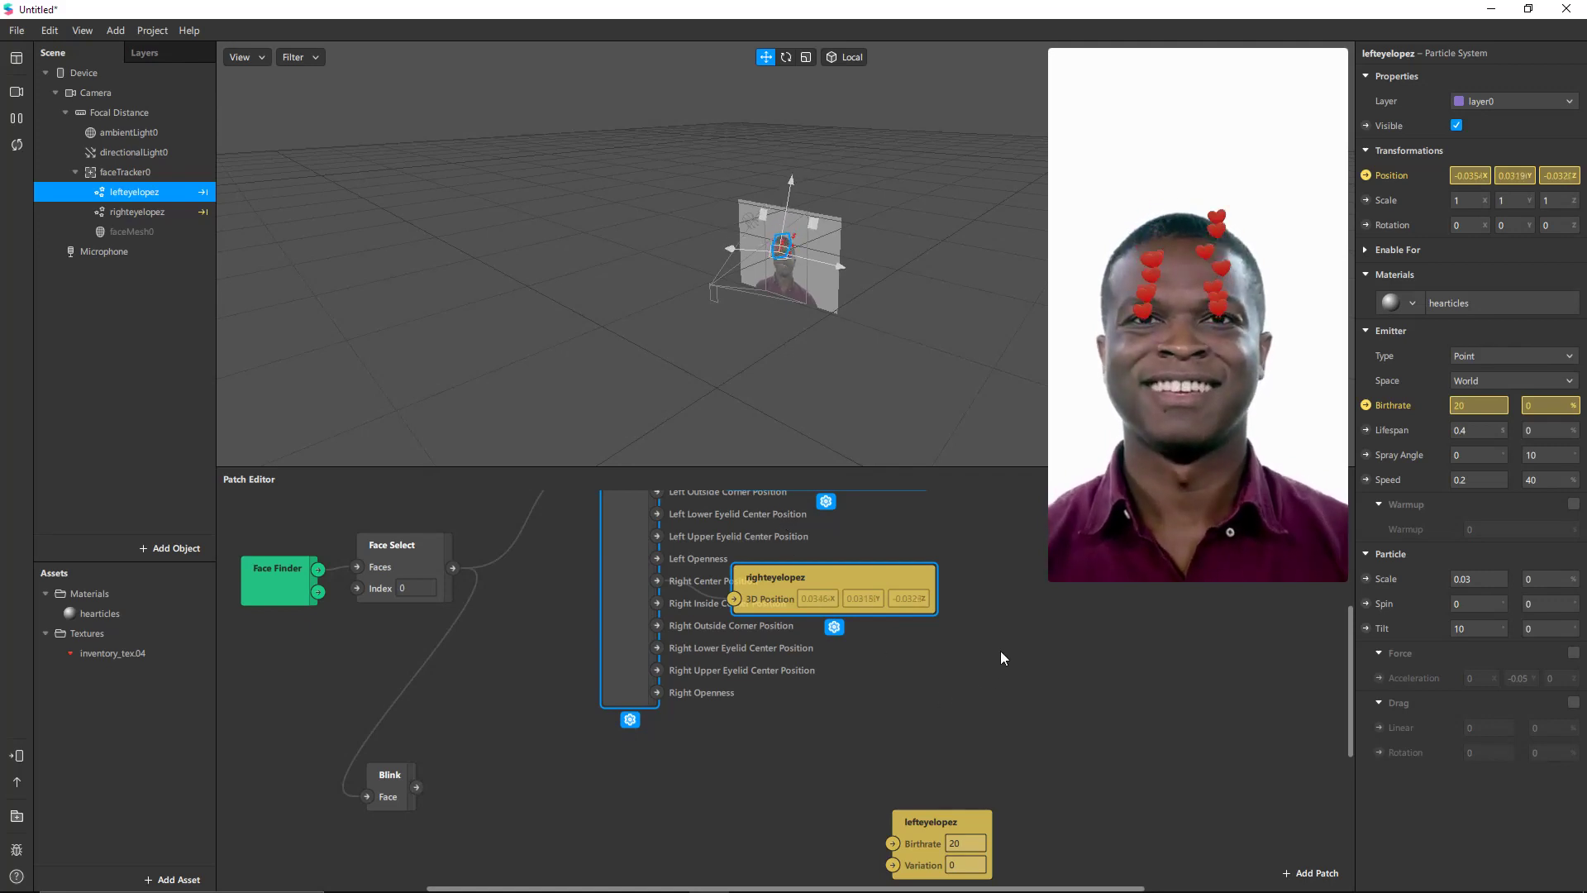
{"action": "scroll", "coordinate": [897, 657], "scroll_direction": "up", "scroll_amount": 3}
{"action": "left_click_drag", "start_coordinate": [817, 648], "coordinate": [832, 571]}
{"action": "left_click", "coordinate": [802, 712]}
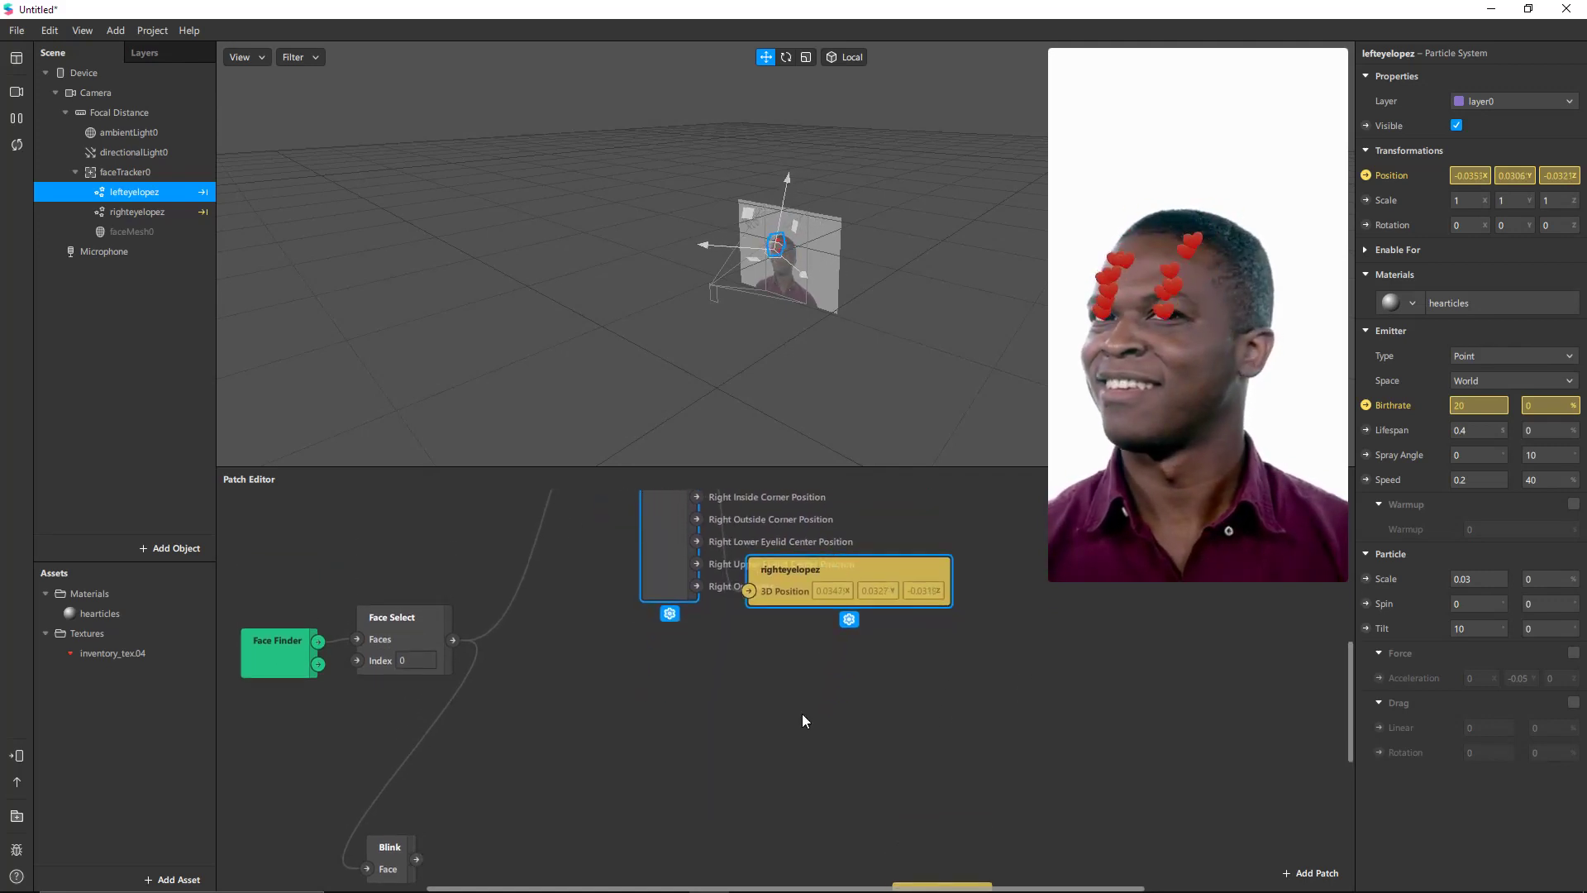
{"action": "scroll", "coordinate": [955, 724], "scroll_direction": "down", "scroll_amount": 10}
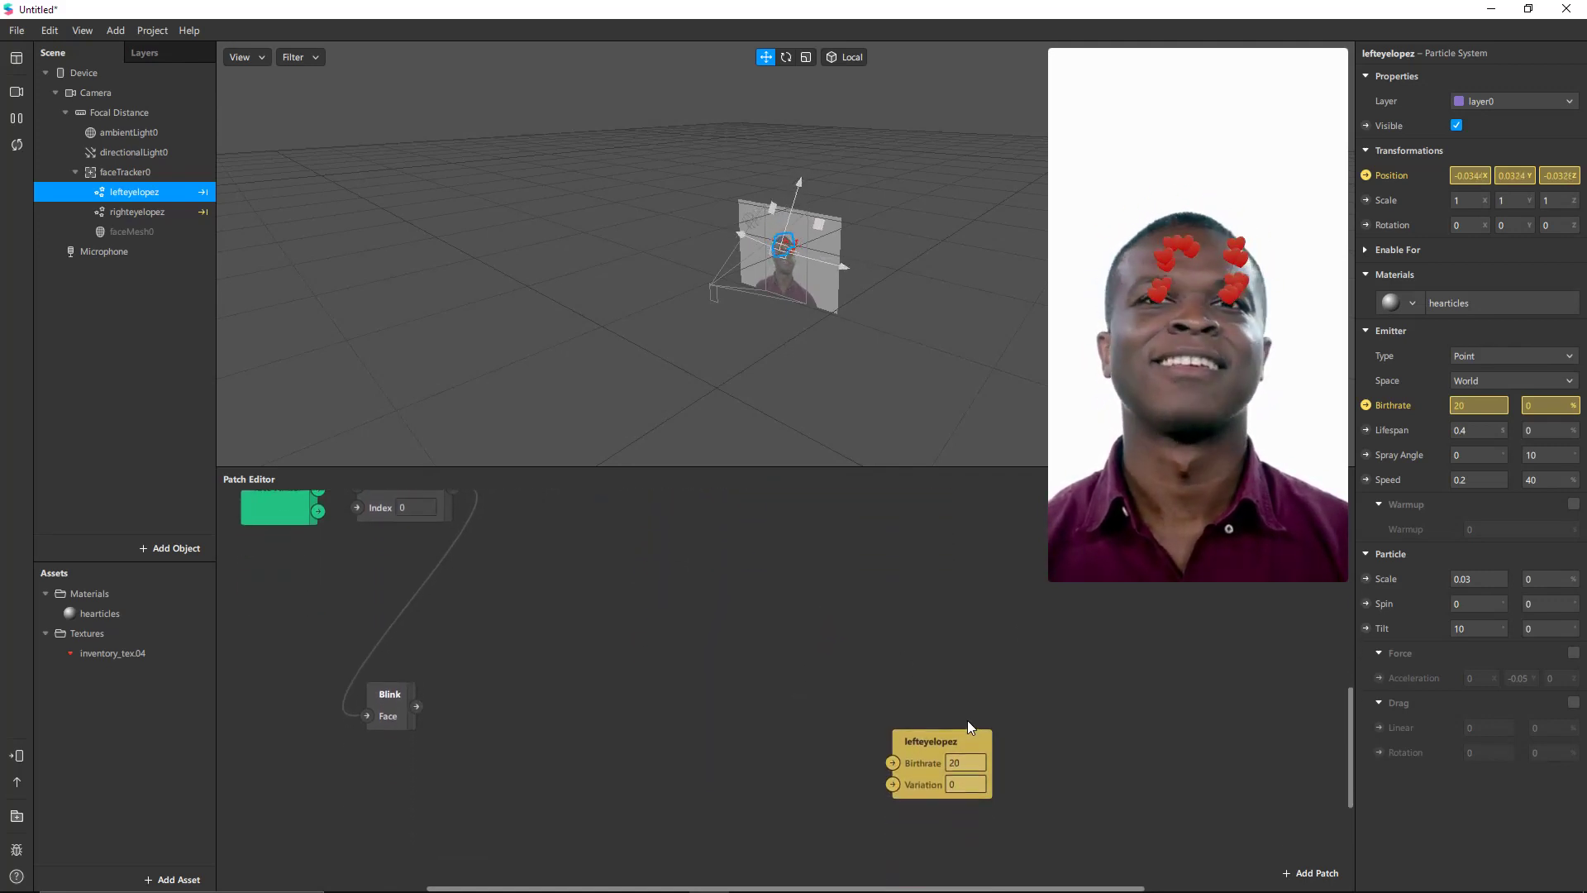
{"action": "scroll", "coordinate": [927, 614], "scroll_direction": "up", "scroll_amount": 1}
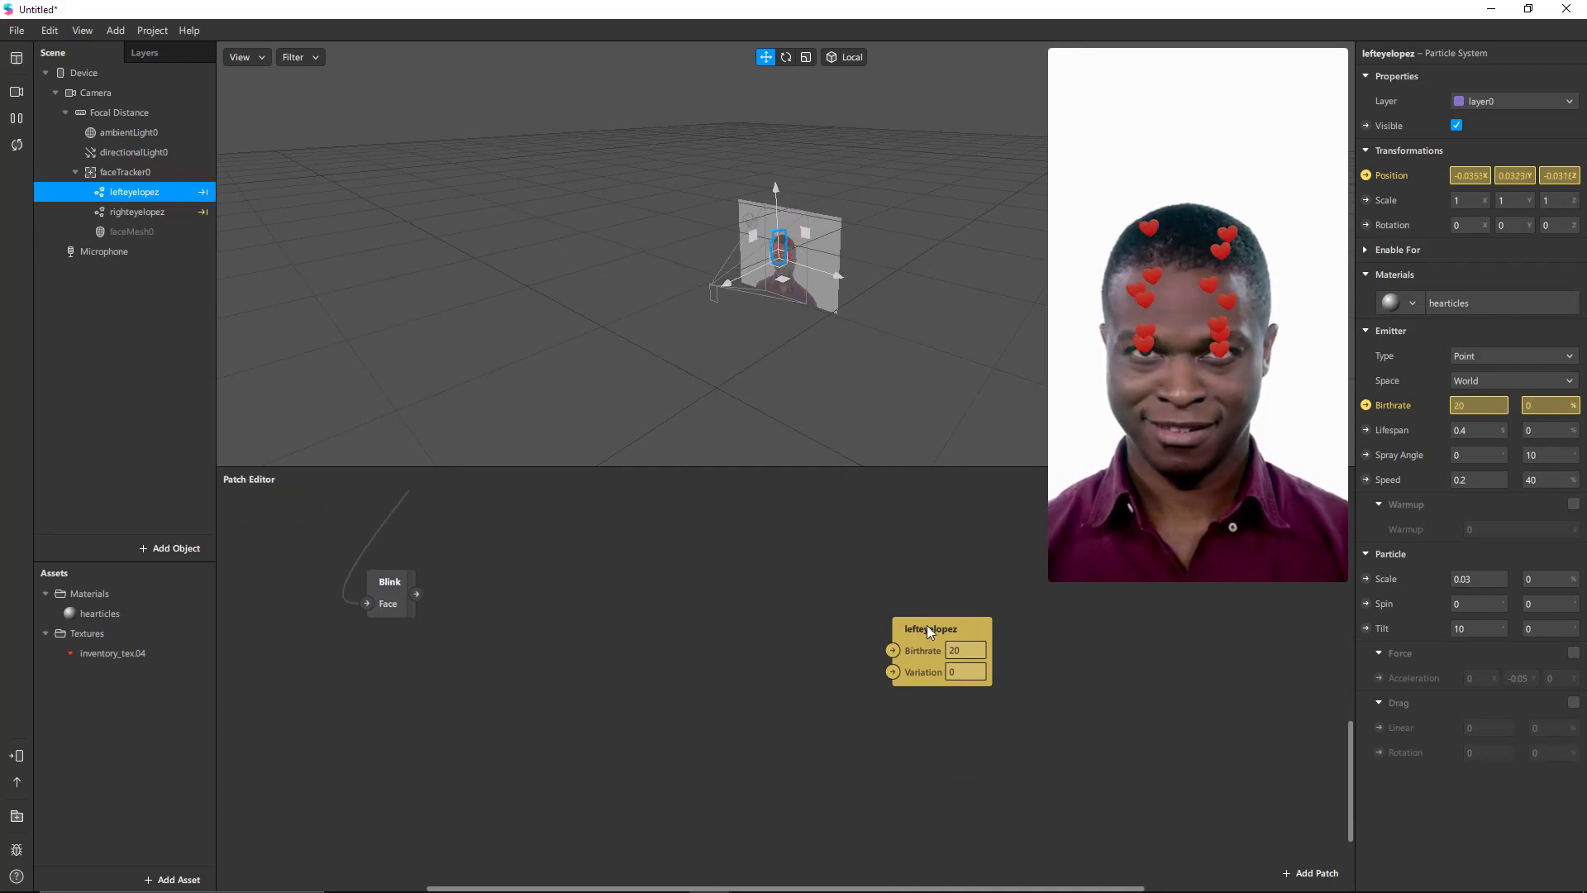
{"action": "left_click_drag", "start_coordinate": [926, 625], "coordinate": [787, 579]}
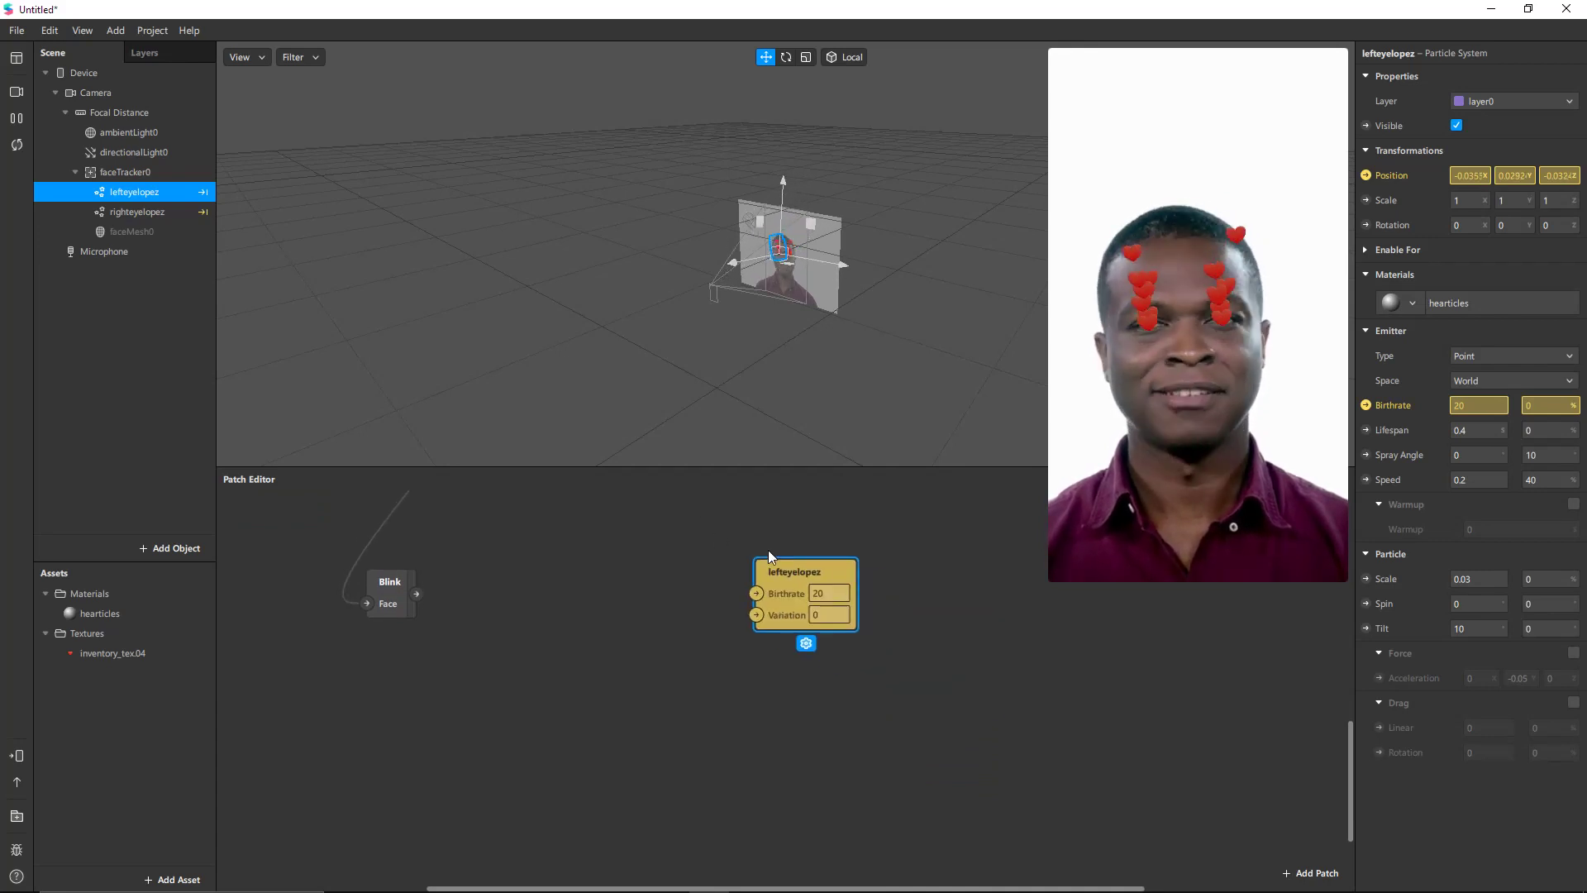
Add a Delay patch and place it near the Blink patch
{"action": "double_click", "coordinate": [572, 659]}
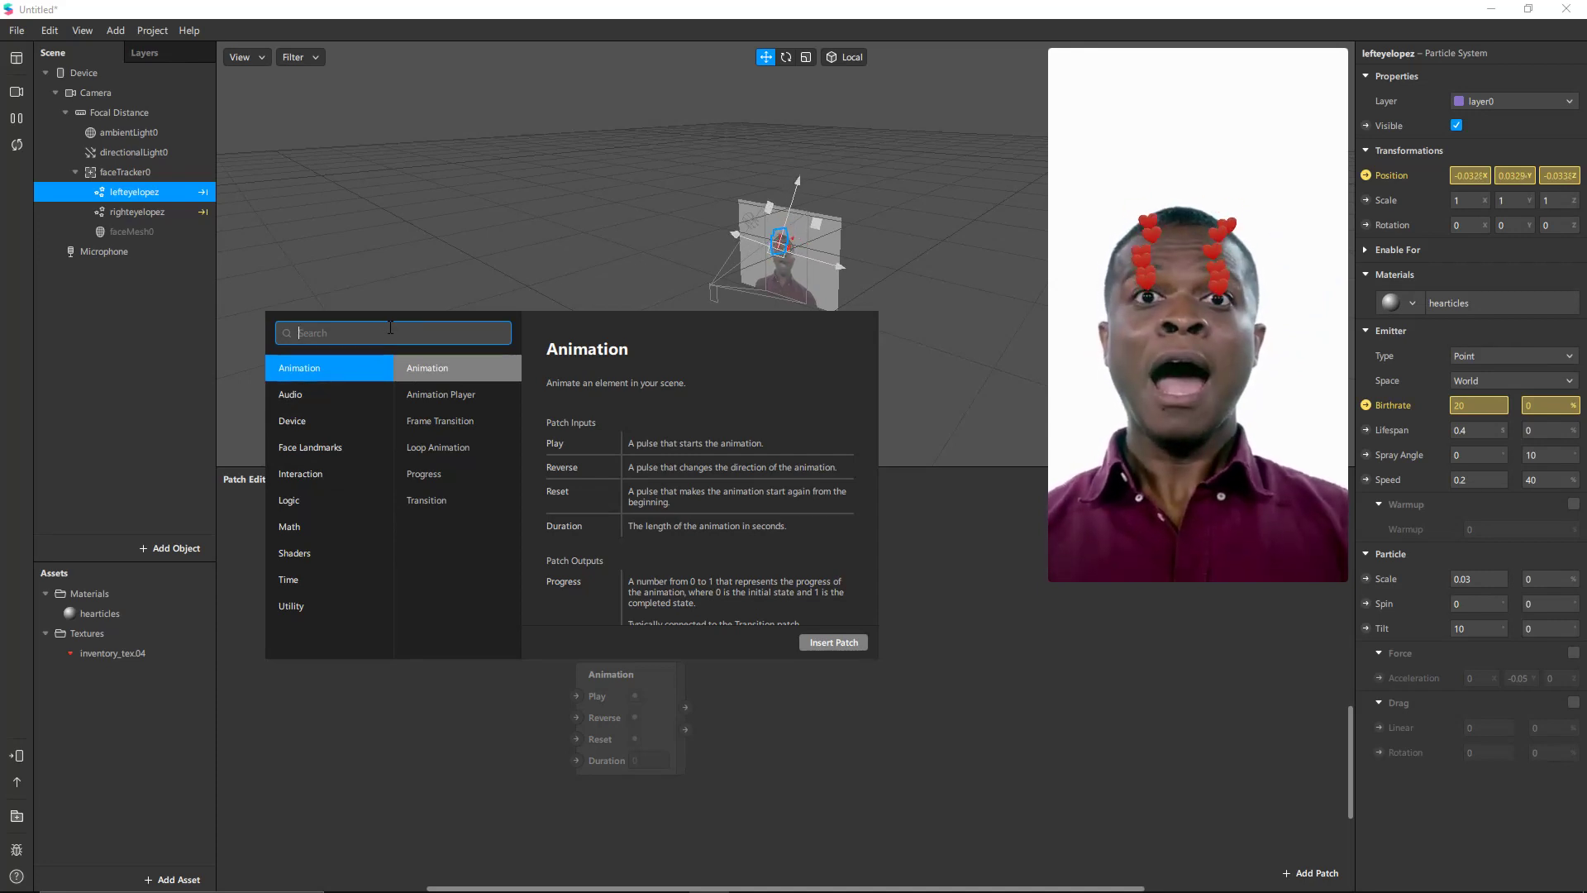
{"action": "type", "text": "dela"}
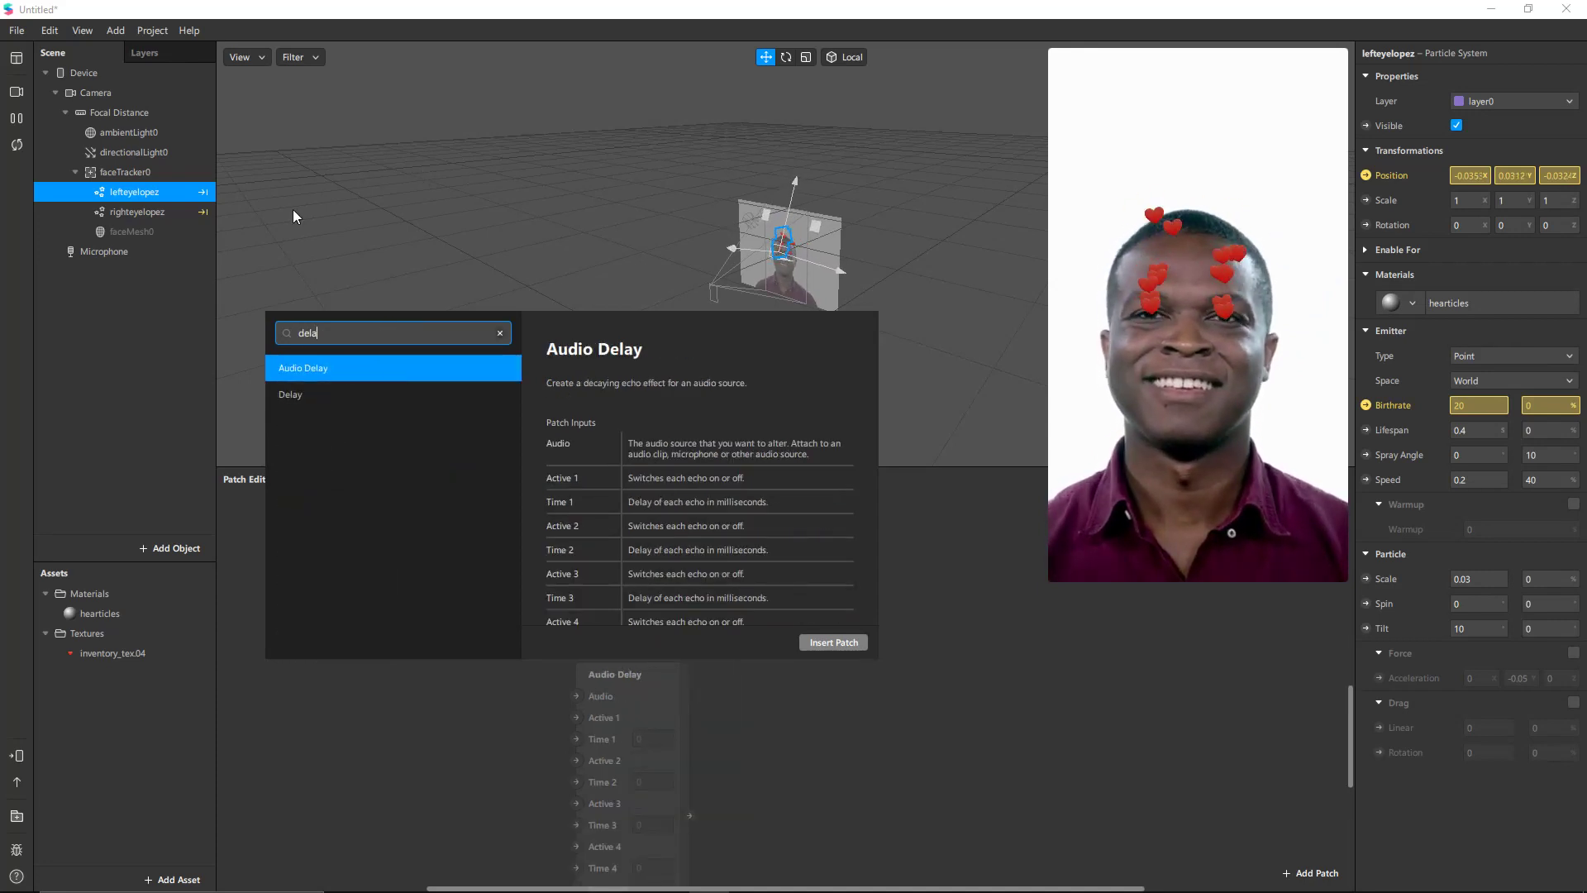
{"action": "left_click", "coordinate": [395, 390]}
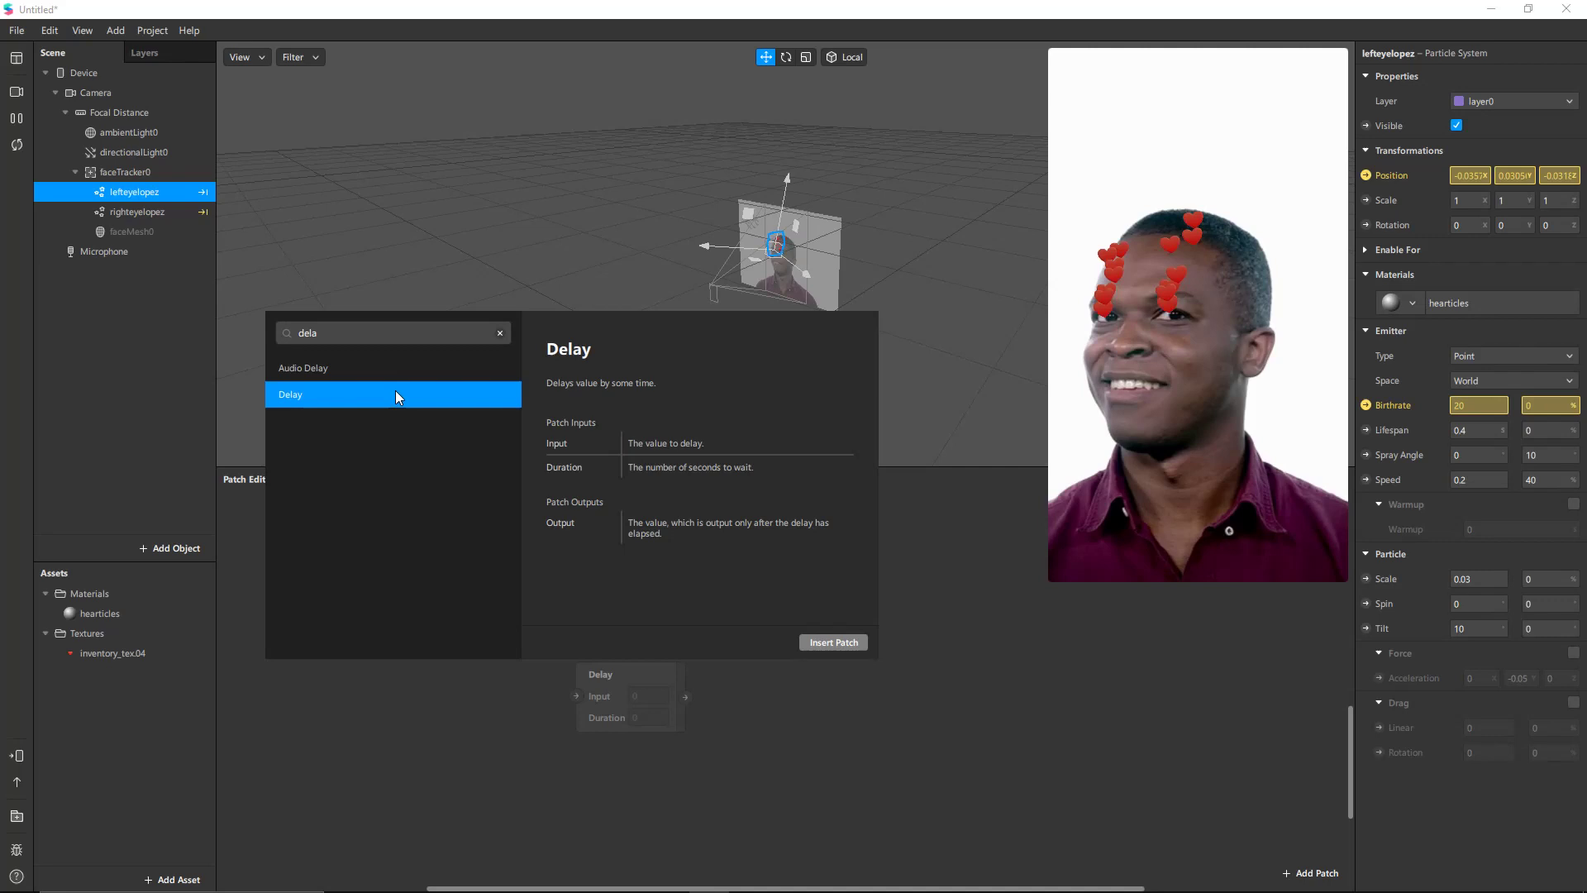
{"action": "left_click", "coordinate": [860, 643]}
{"action": "left_click_drag", "start_coordinate": [625, 677], "coordinate": [476, 703]}
{"action": "left_click", "coordinate": [578, 599]}
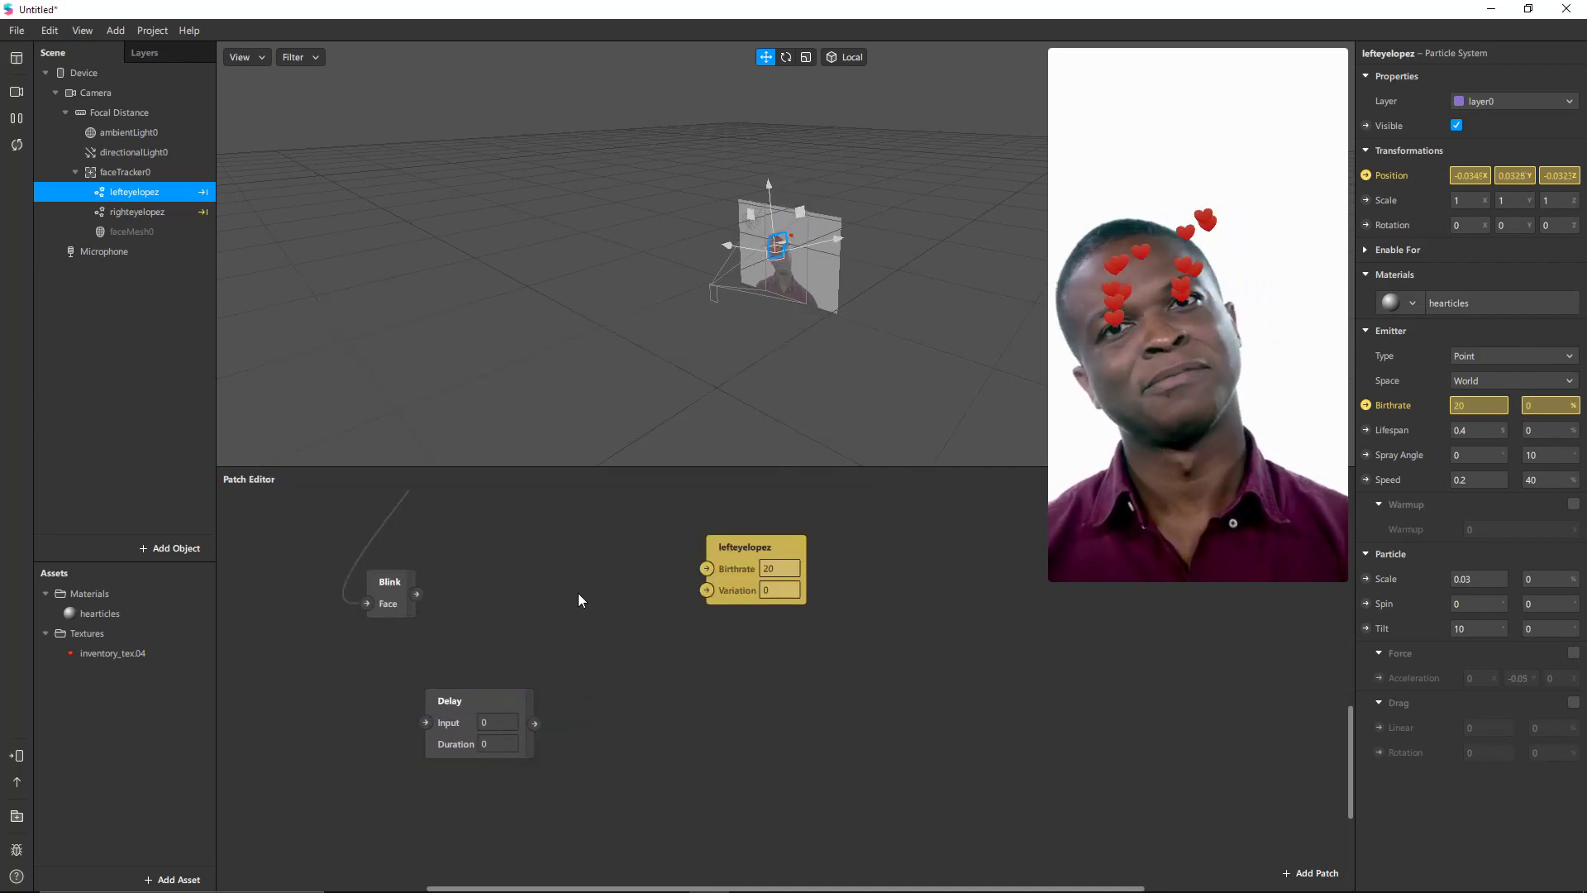
Add an If Then Else patch and move it next to lefteyelopez
{"action": "double_click", "coordinate": [579, 594]}
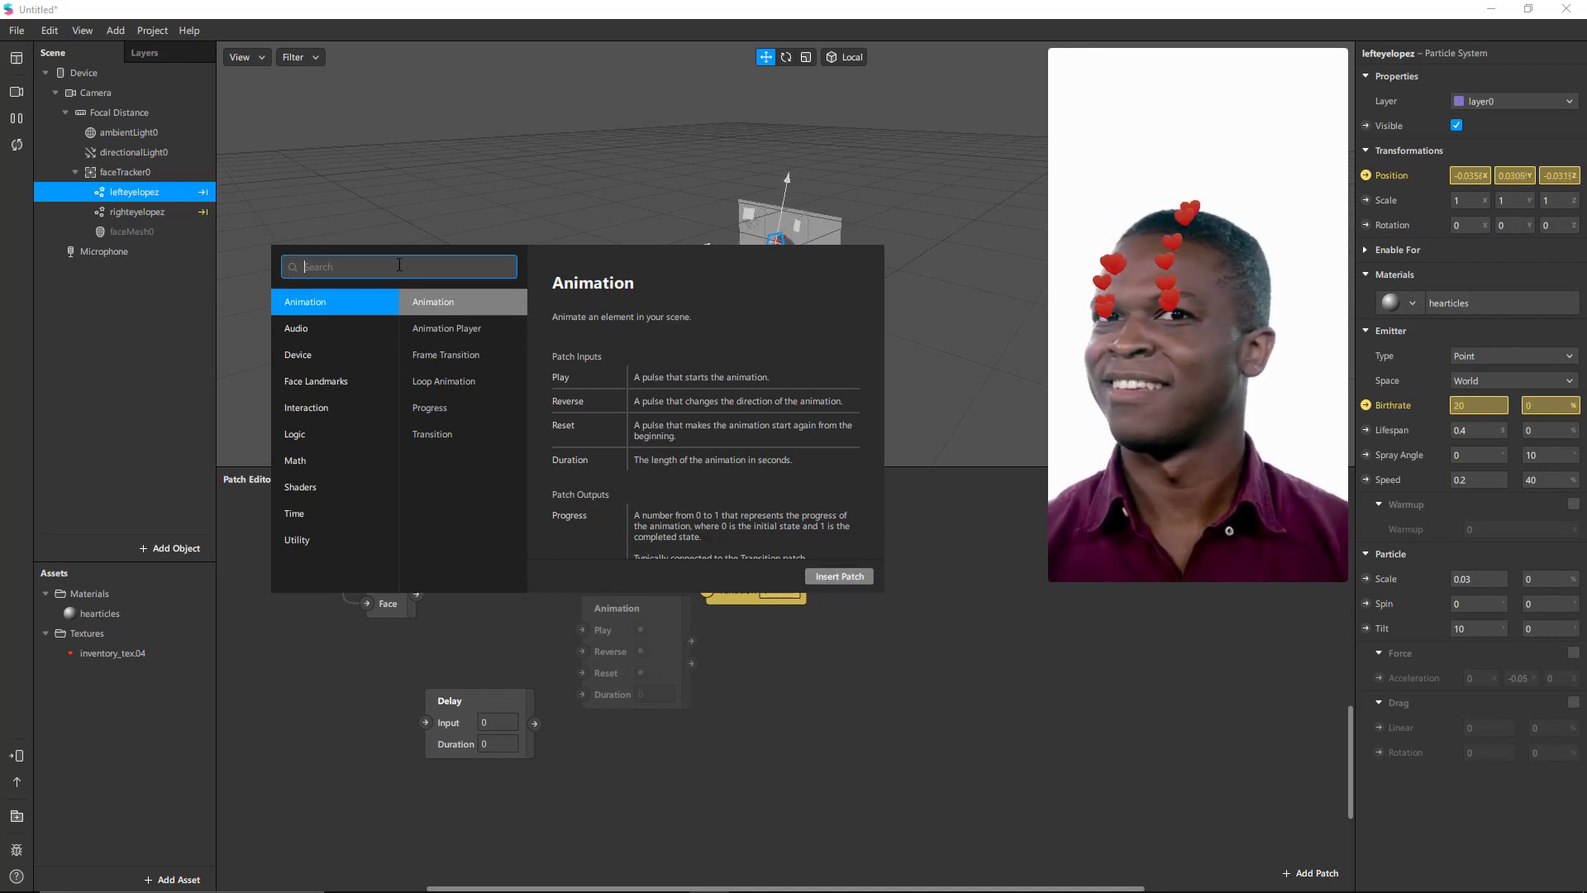
{"action": "type", "text": "if"}
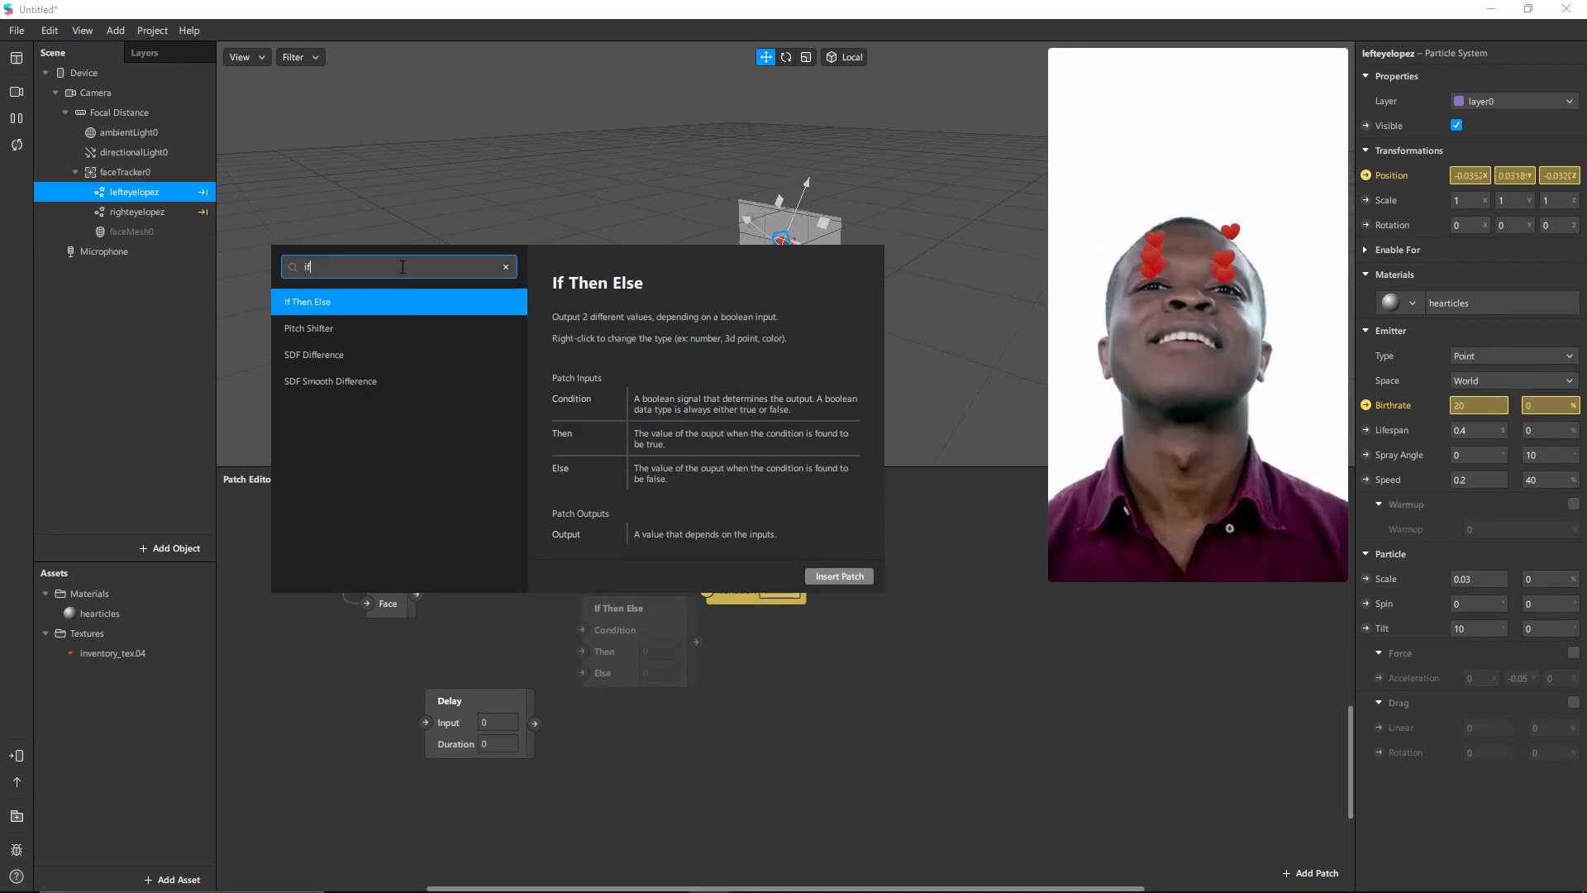
{"action": "key", "text": "Down"}
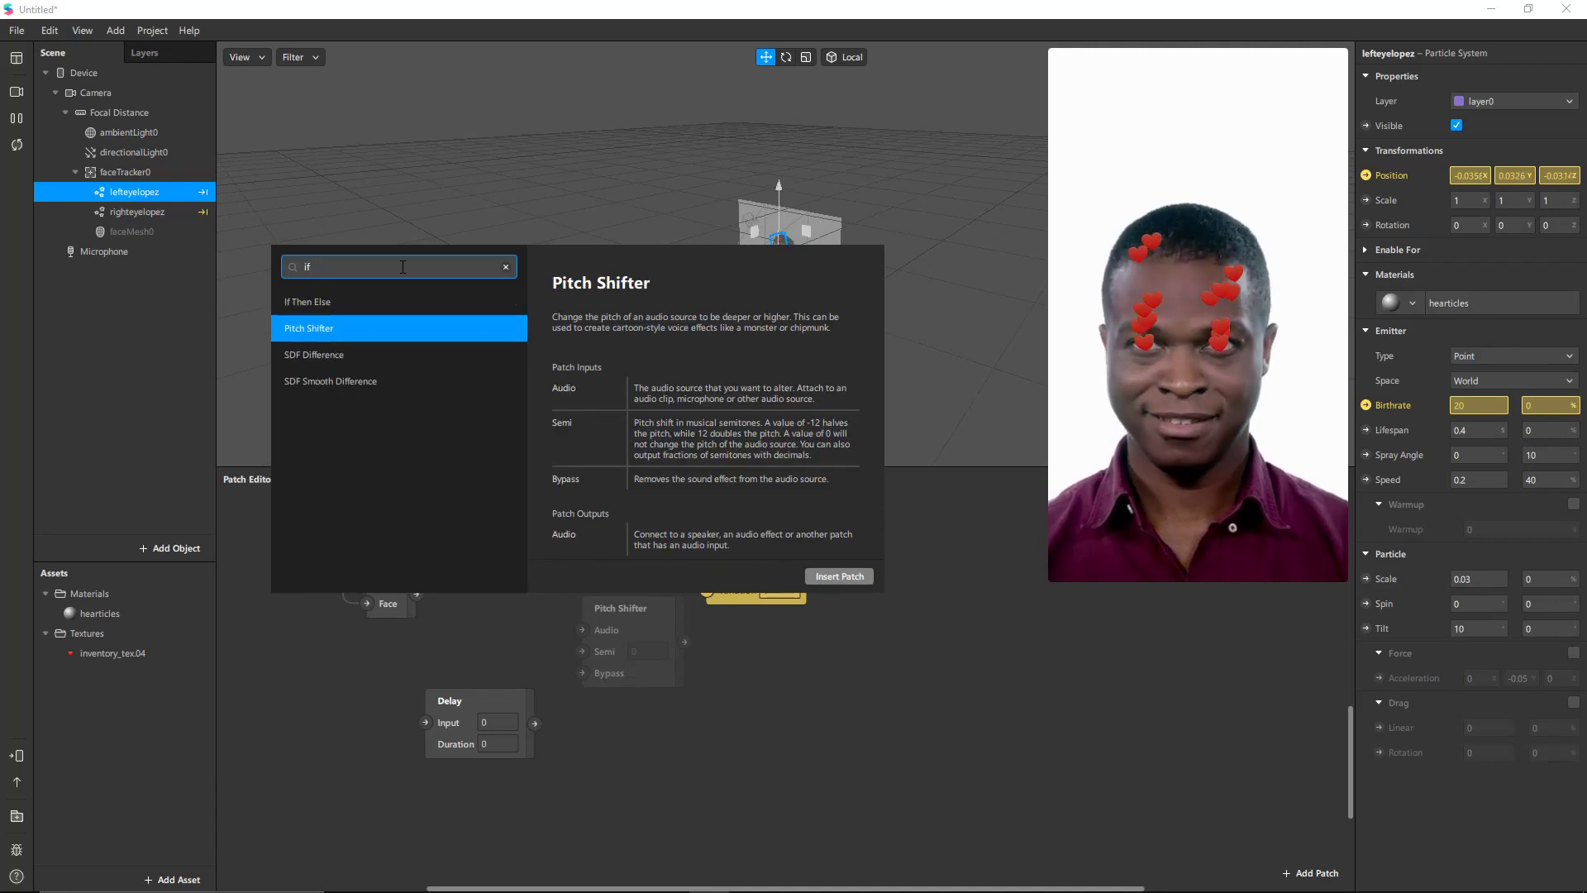
{"action": "left_click", "coordinate": [367, 301]}
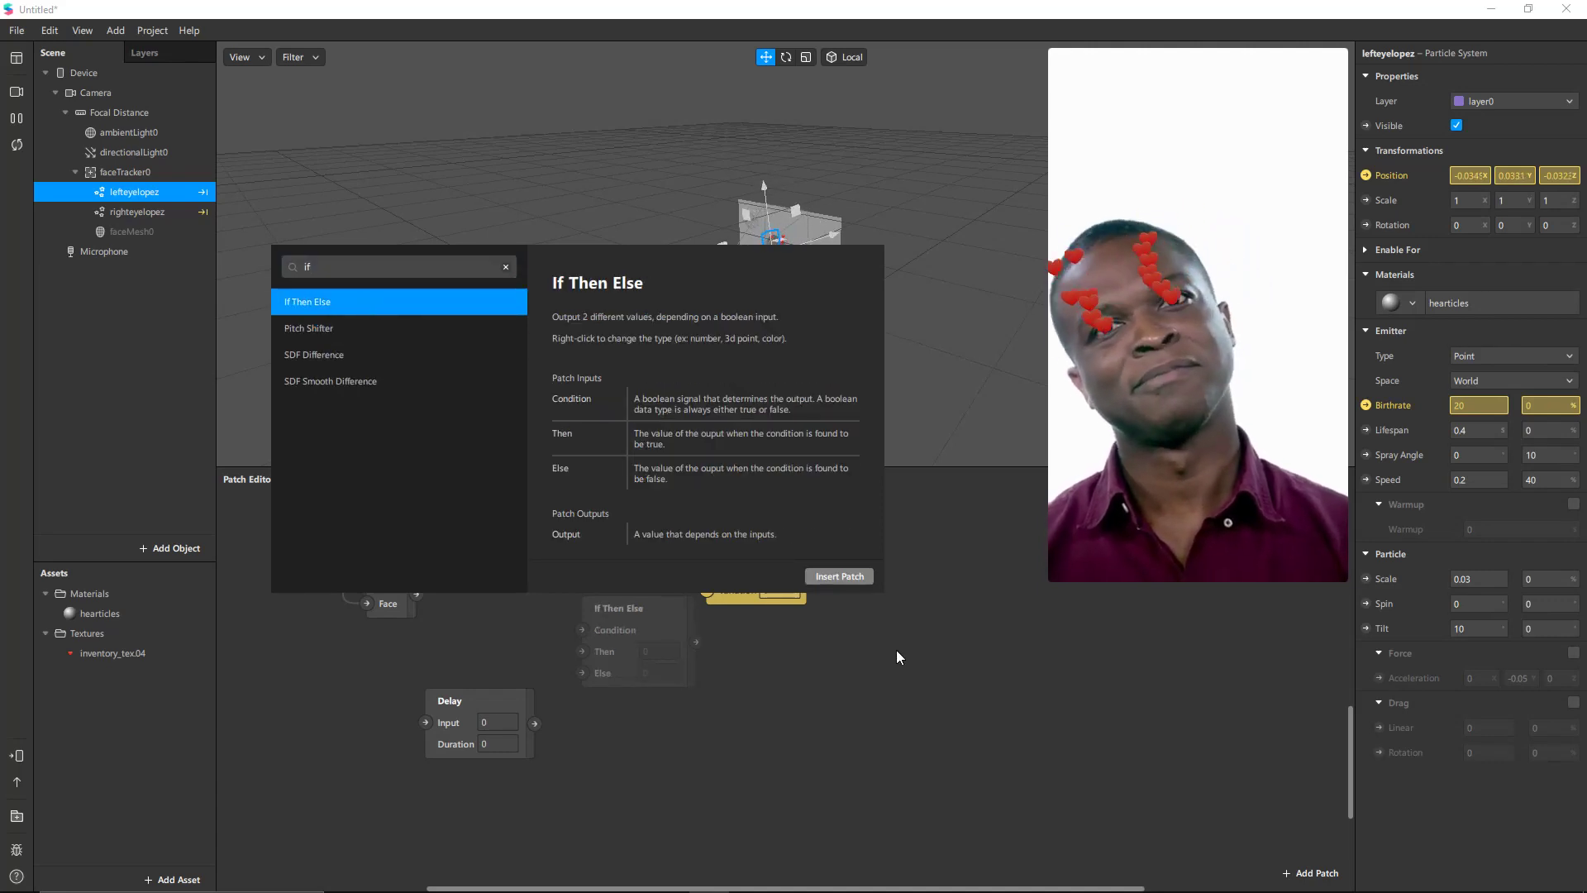
{"action": "left_click", "coordinate": [839, 576]}
{"action": "left_click_drag", "start_coordinate": [658, 613], "coordinate": [602, 548]}
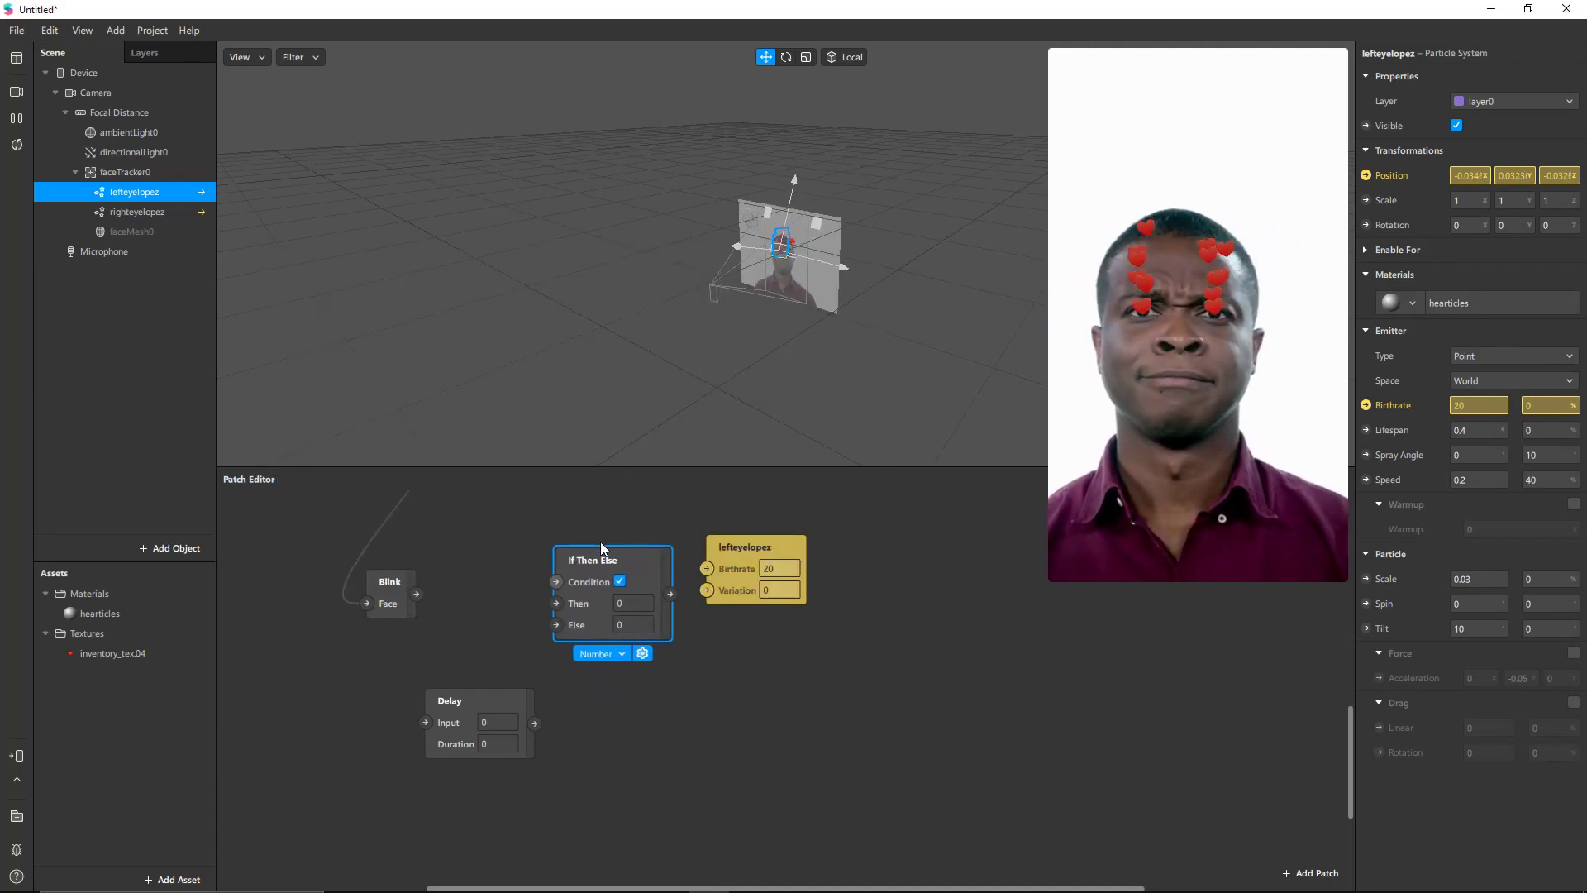
Arrange If Then Else beside lefteyelopez and wire Blink's output into Delay's Input
{"action": "left_click", "coordinate": [870, 689]}
{"action": "scroll", "coordinate": [871, 688], "scroll_direction": "up", "scroll_amount": 4}
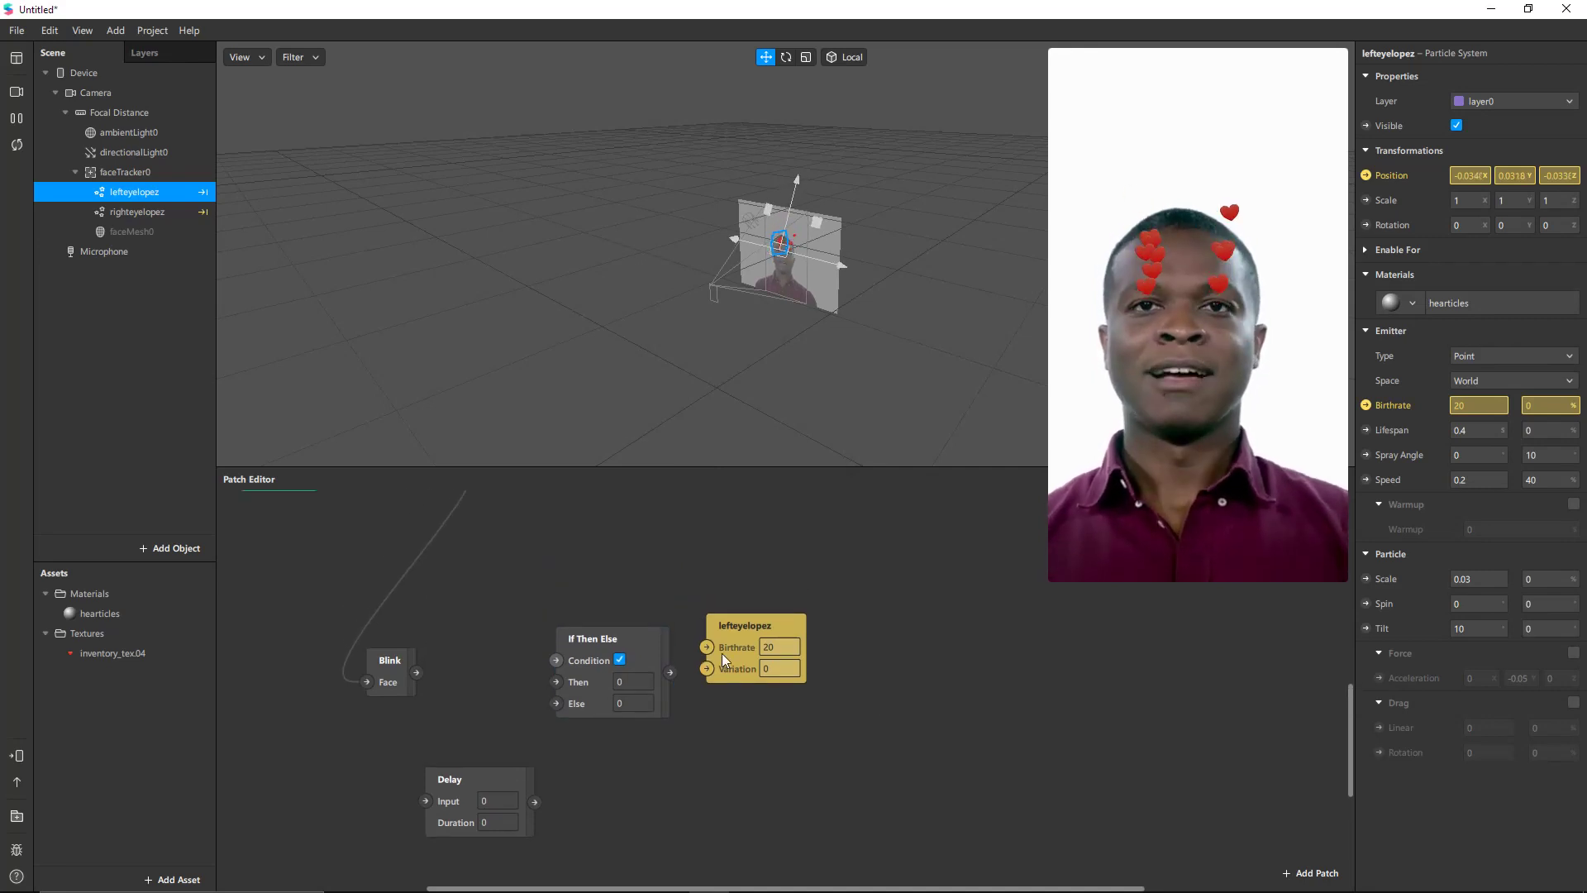
{"action": "left_click_drag", "start_coordinate": [761, 628], "coordinate": [873, 635]}
{"action": "left_click_drag", "start_coordinate": [627, 642], "coordinate": [696, 627]}
{"action": "scroll", "coordinate": [749, 759], "scroll_direction": "up", "scroll_amount": 3}
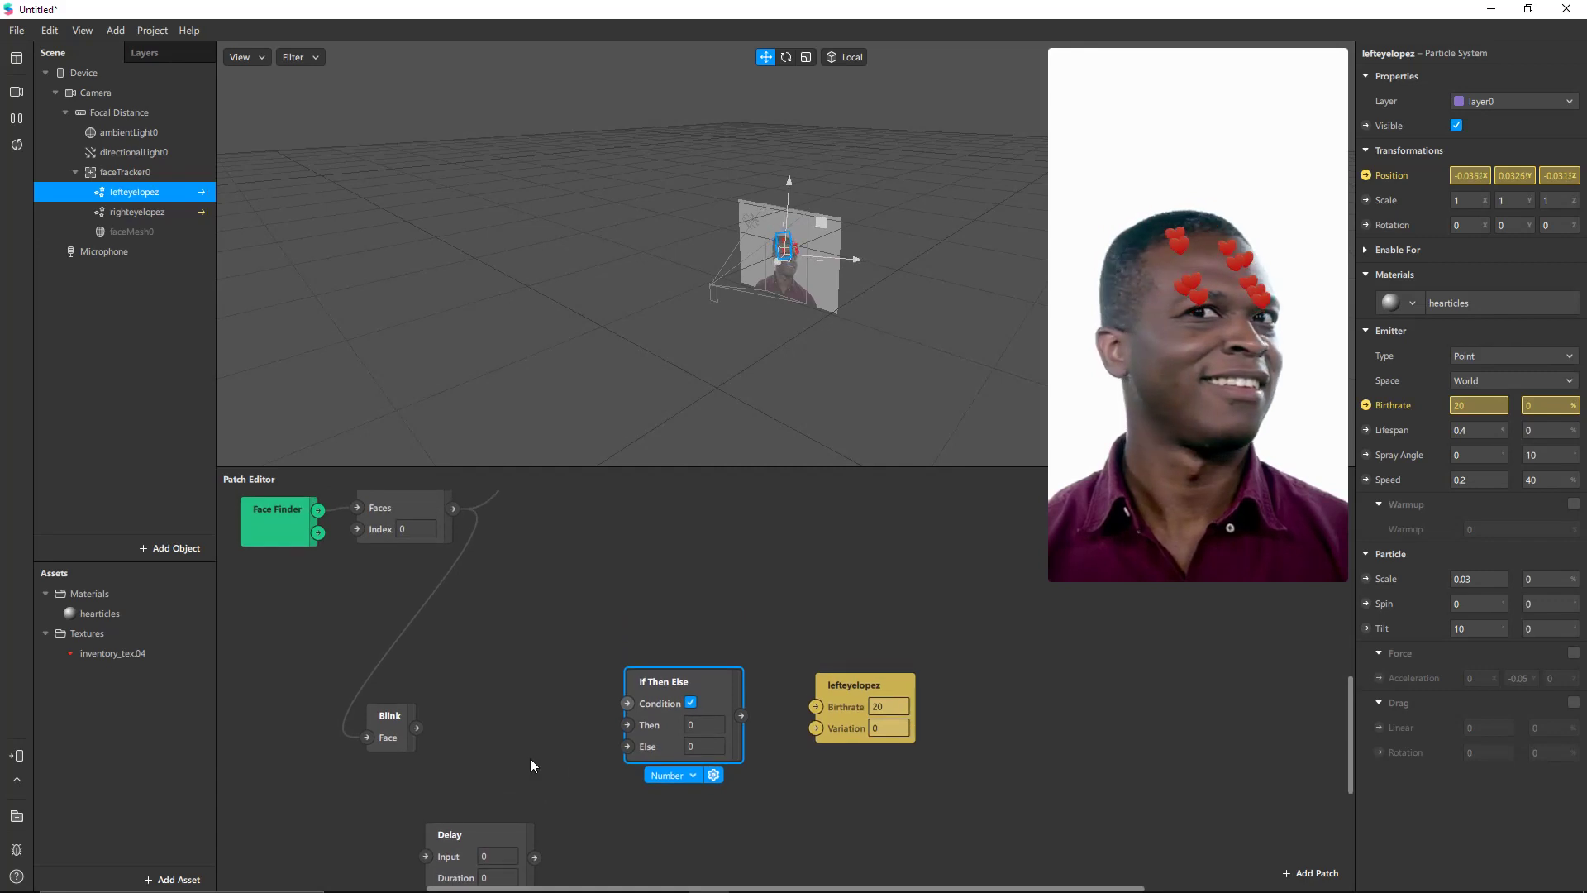
{"action": "left_click_drag", "start_coordinate": [491, 838], "coordinate": [504, 751]}
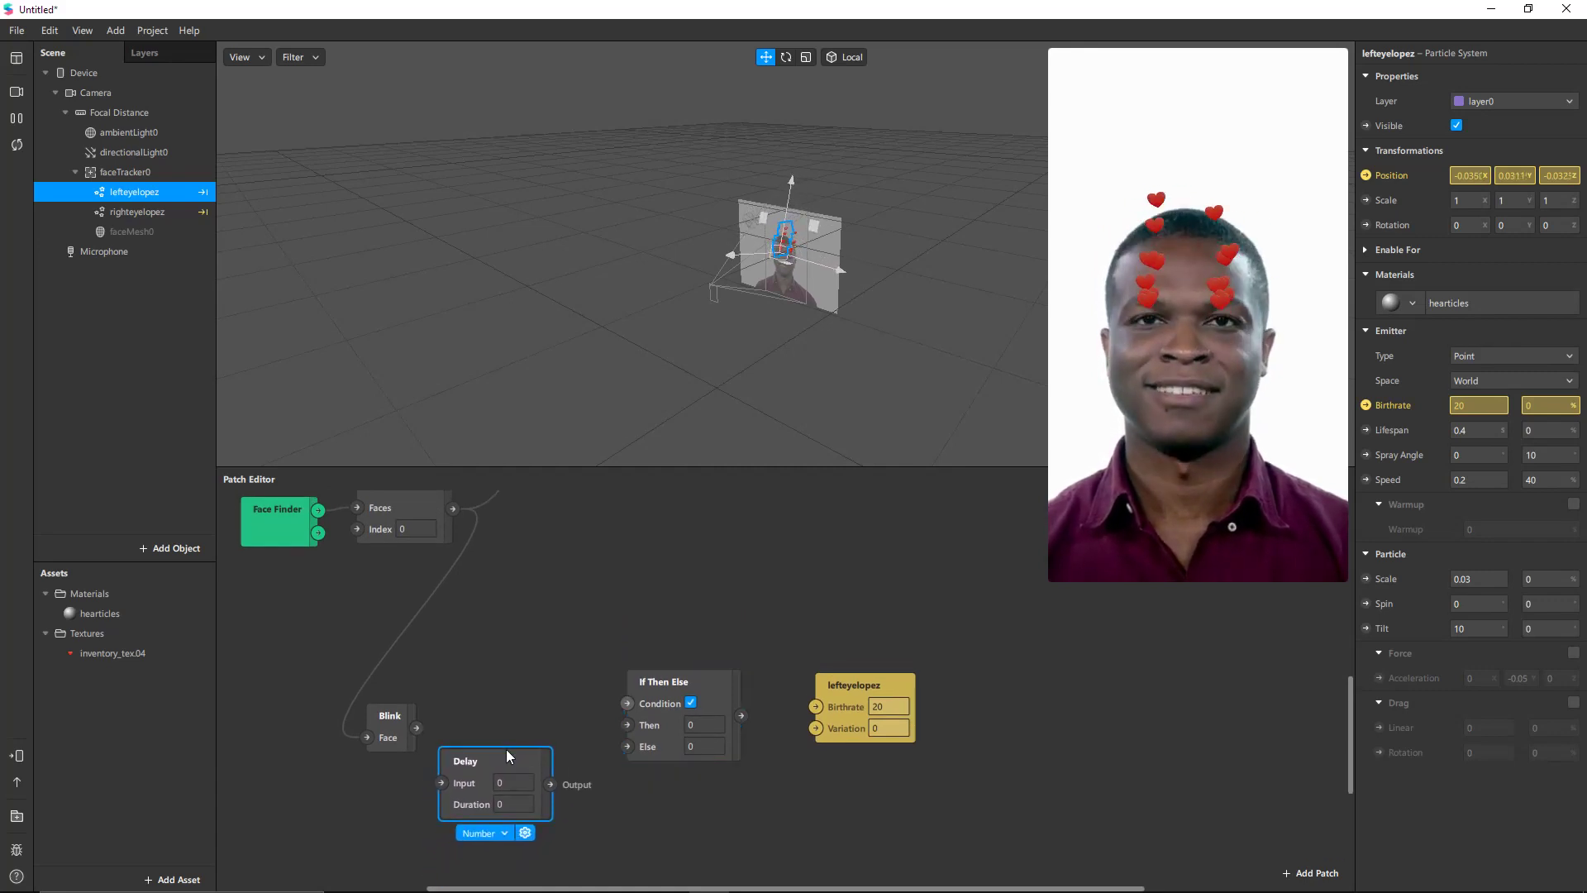
{"action": "left_click_drag", "start_coordinate": [416, 727], "coordinate": [455, 807]}
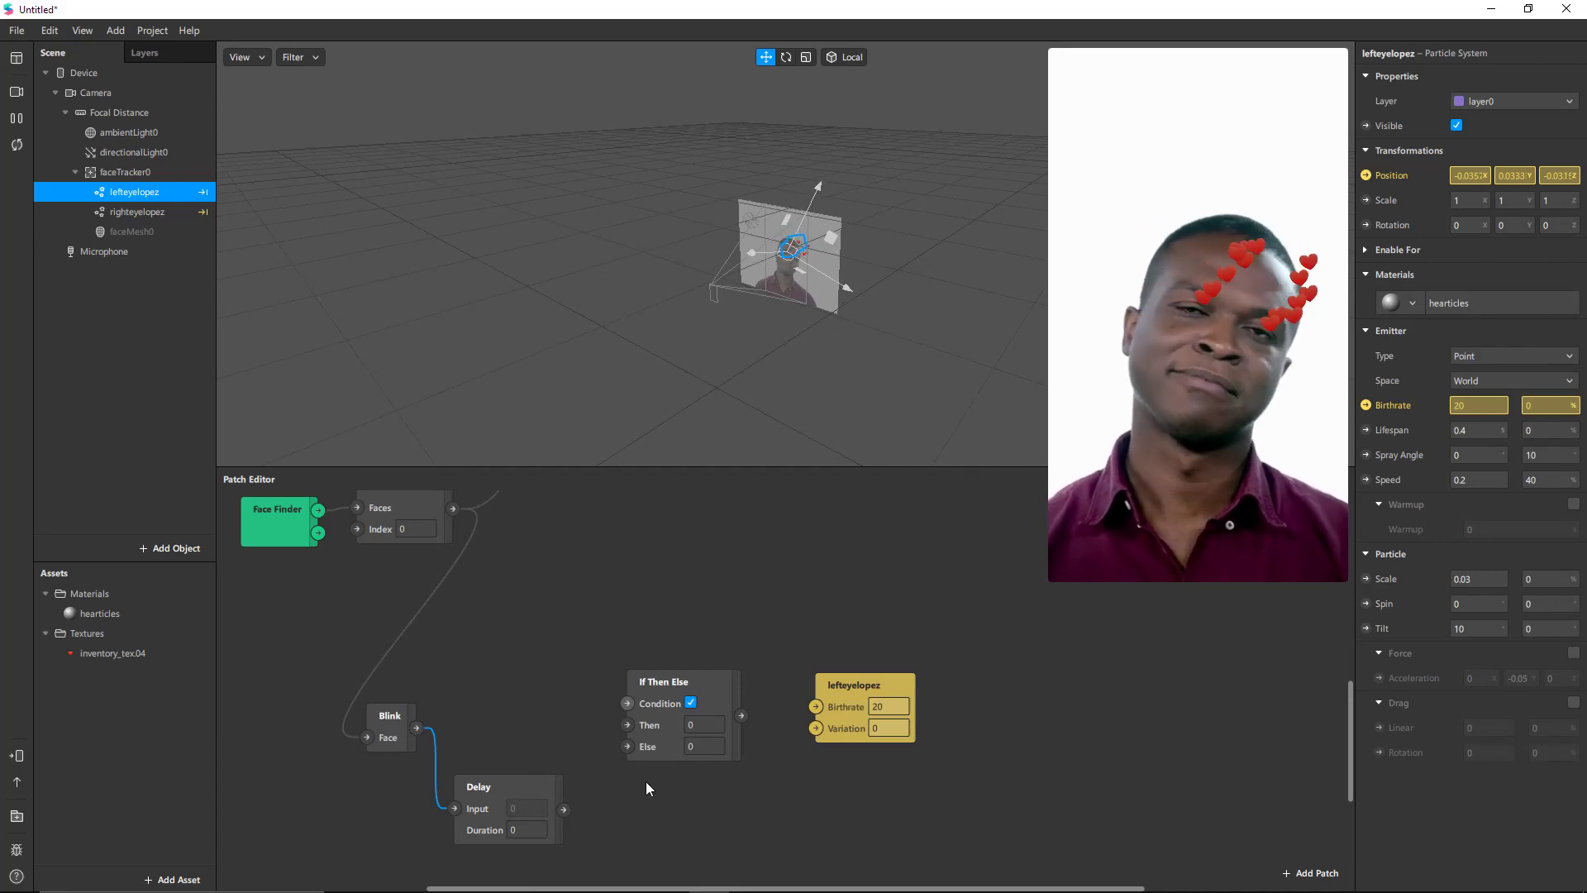
{"action": "left_click_drag", "start_coordinate": [691, 686], "coordinate": [712, 676]}
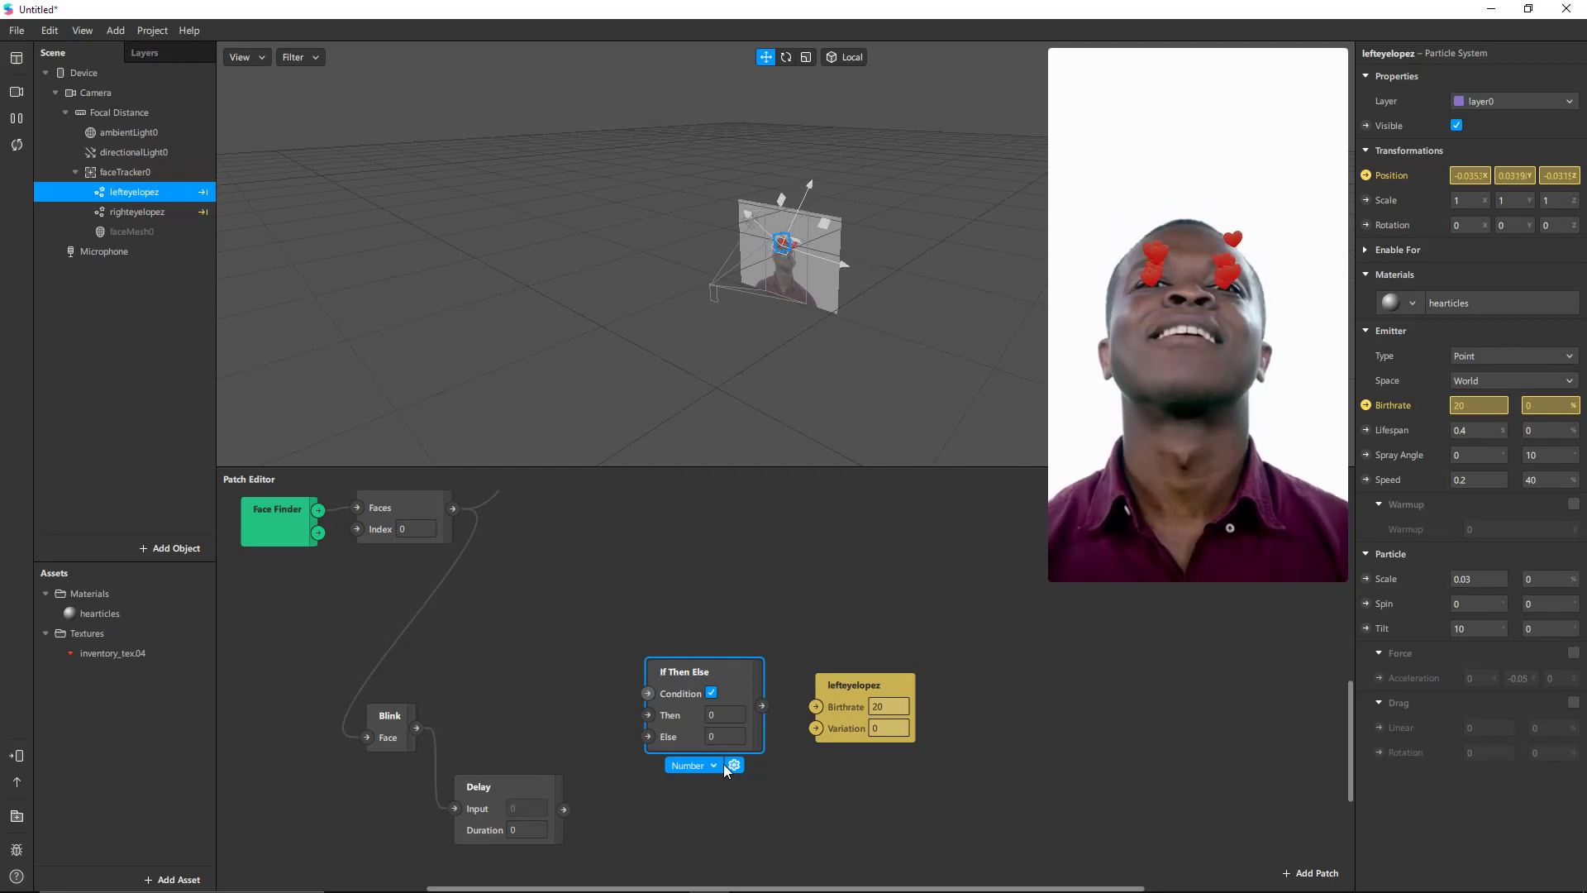
Insert a Switch patch and place it beside If Then Else
{"action": "double_click", "coordinate": [586, 604]}
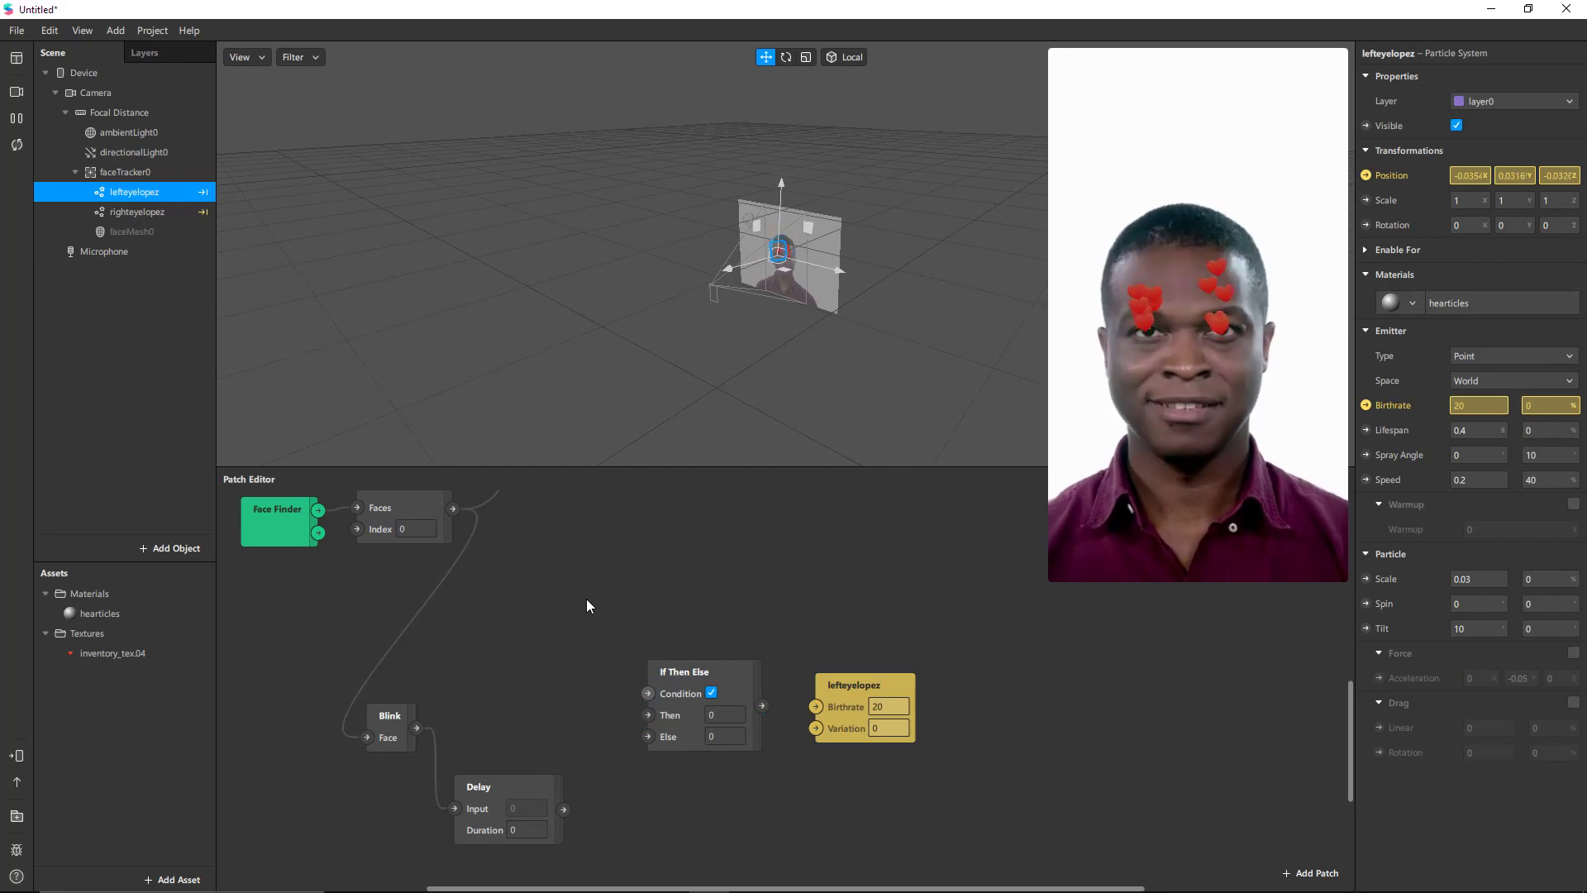
{"action": "type", "text": "switch"}
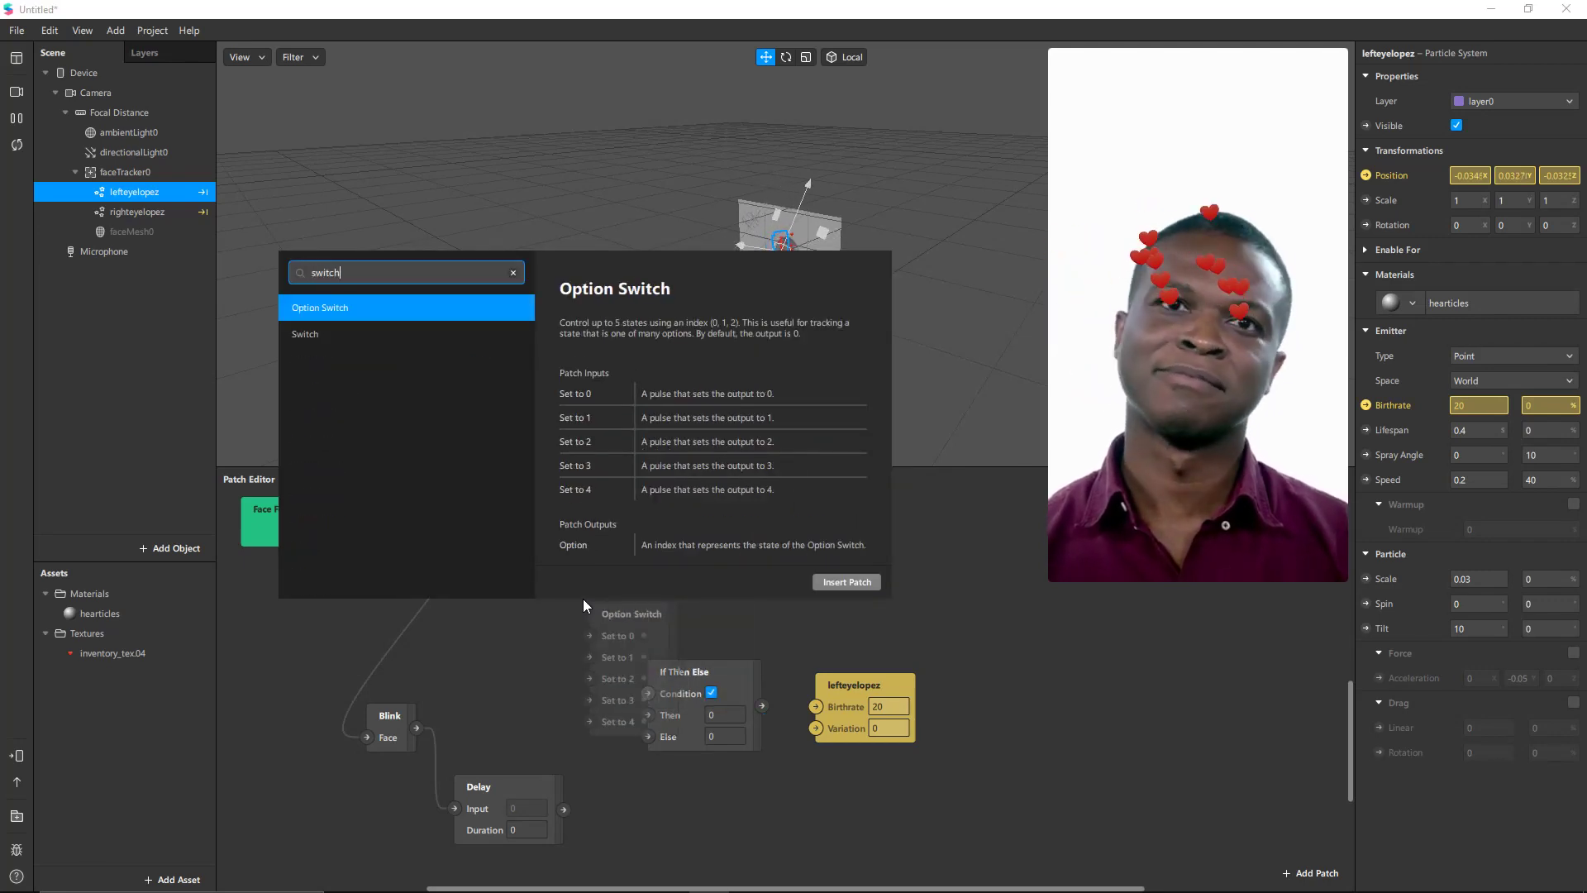
{"action": "left_click", "coordinate": [401, 333]}
{"action": "left_click", "coordinate": [840, 580]}
{"action": "left_click_drag", "start_coordinate": [610, 618], "coordinate": [529, 688]}
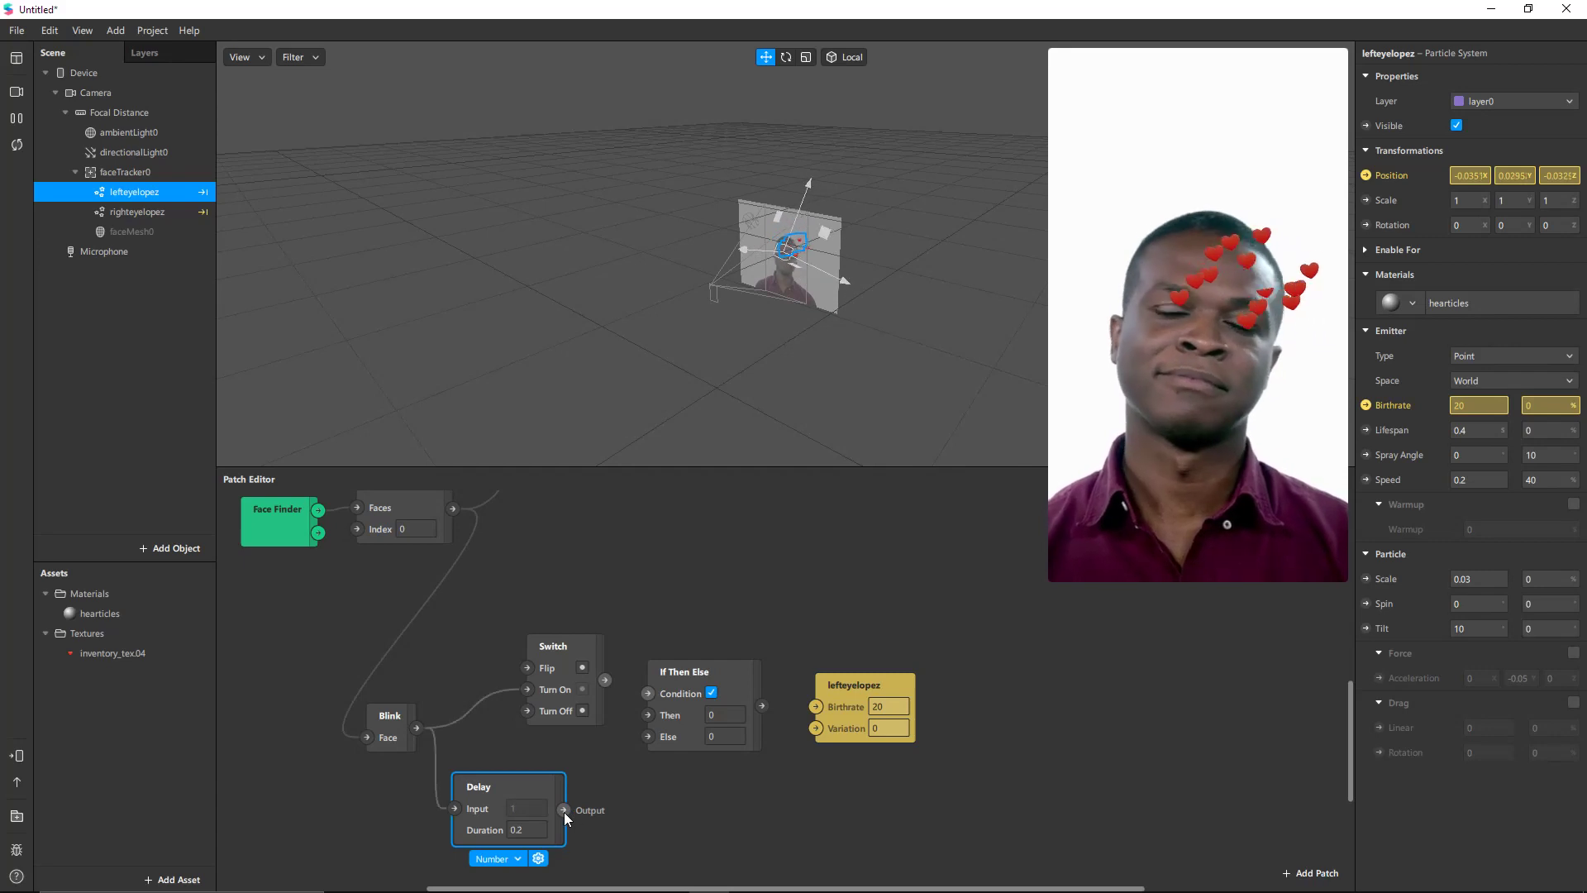
Wire Delay to Switch Turn Off, Switch to Condition, and If Then Else to lefteyelopez Birthrate
{"action": "left_click_drag", "start_coordinate": [564, 810], "coordinate": [528, 713]}
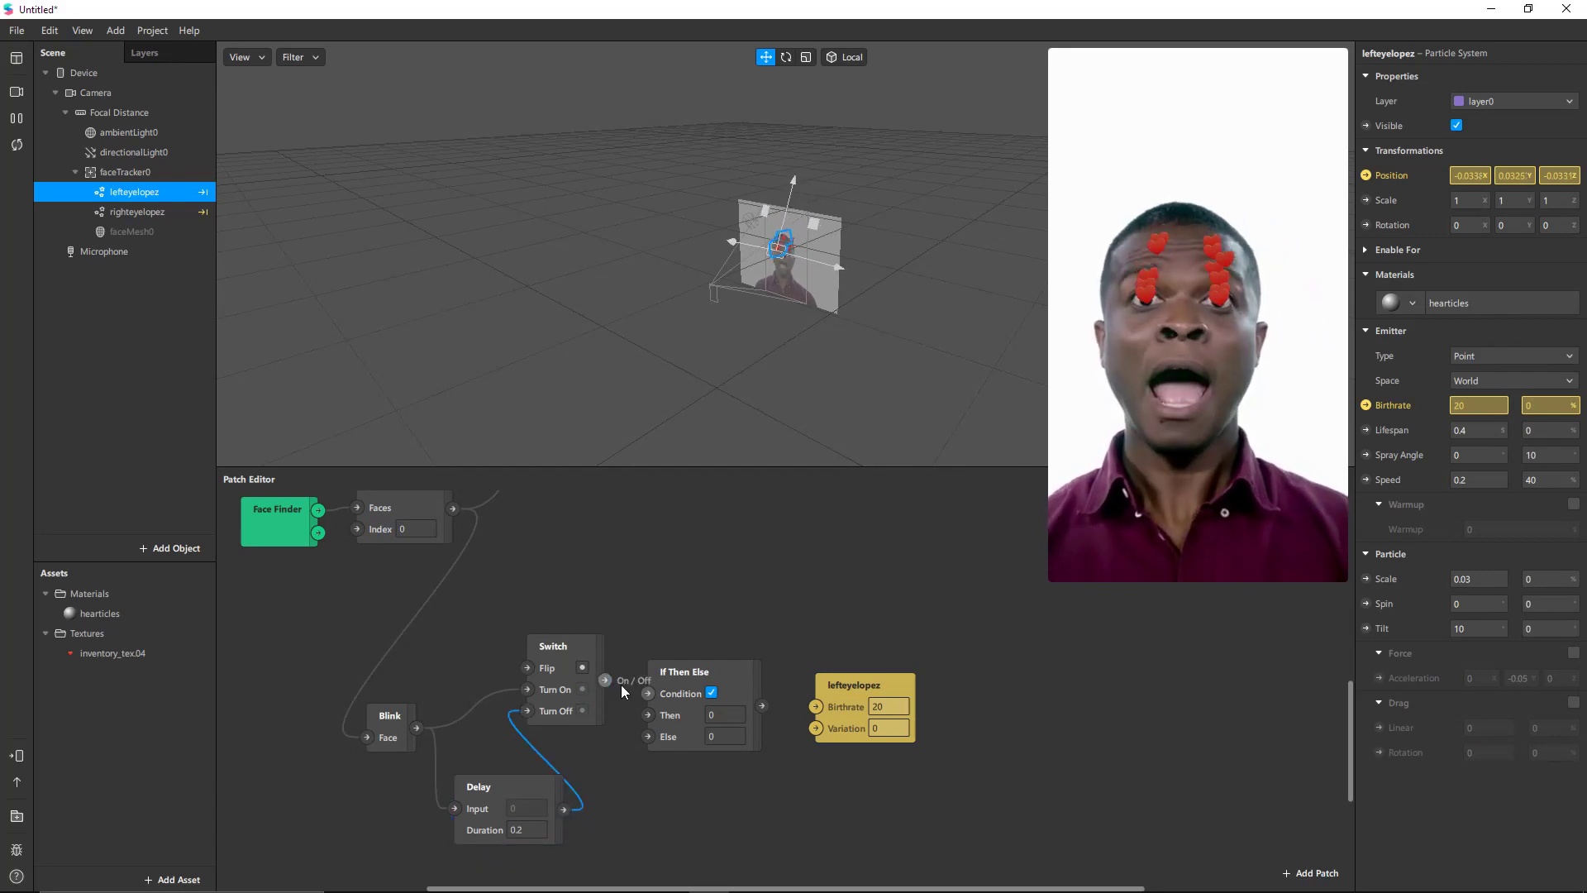
{"action": "left_click_drag", "start_coordinate": [647, 691], "coordinate": [649, 693]}
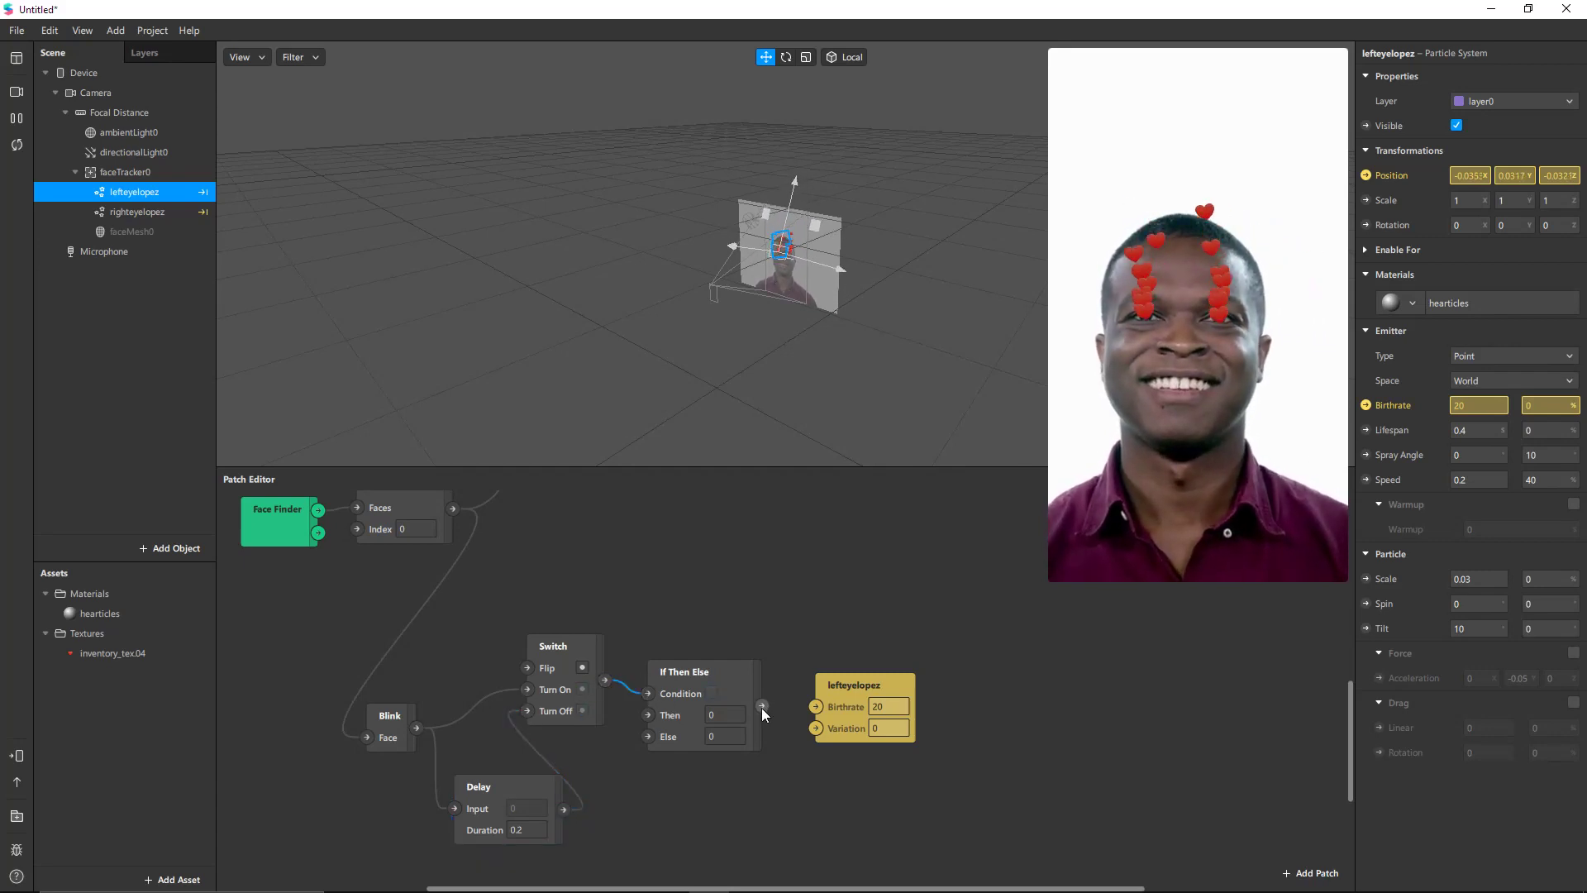
{"action": "left_click_drag", "start_coordinate": [762, 707], "coordinate": [813, 708]}
Set the If Then Else Then value to 20 and select the righteyelopez emitter
{"action": "left_click", "coordinate": [725, 714]}
{"action": "type", "text": "2"}
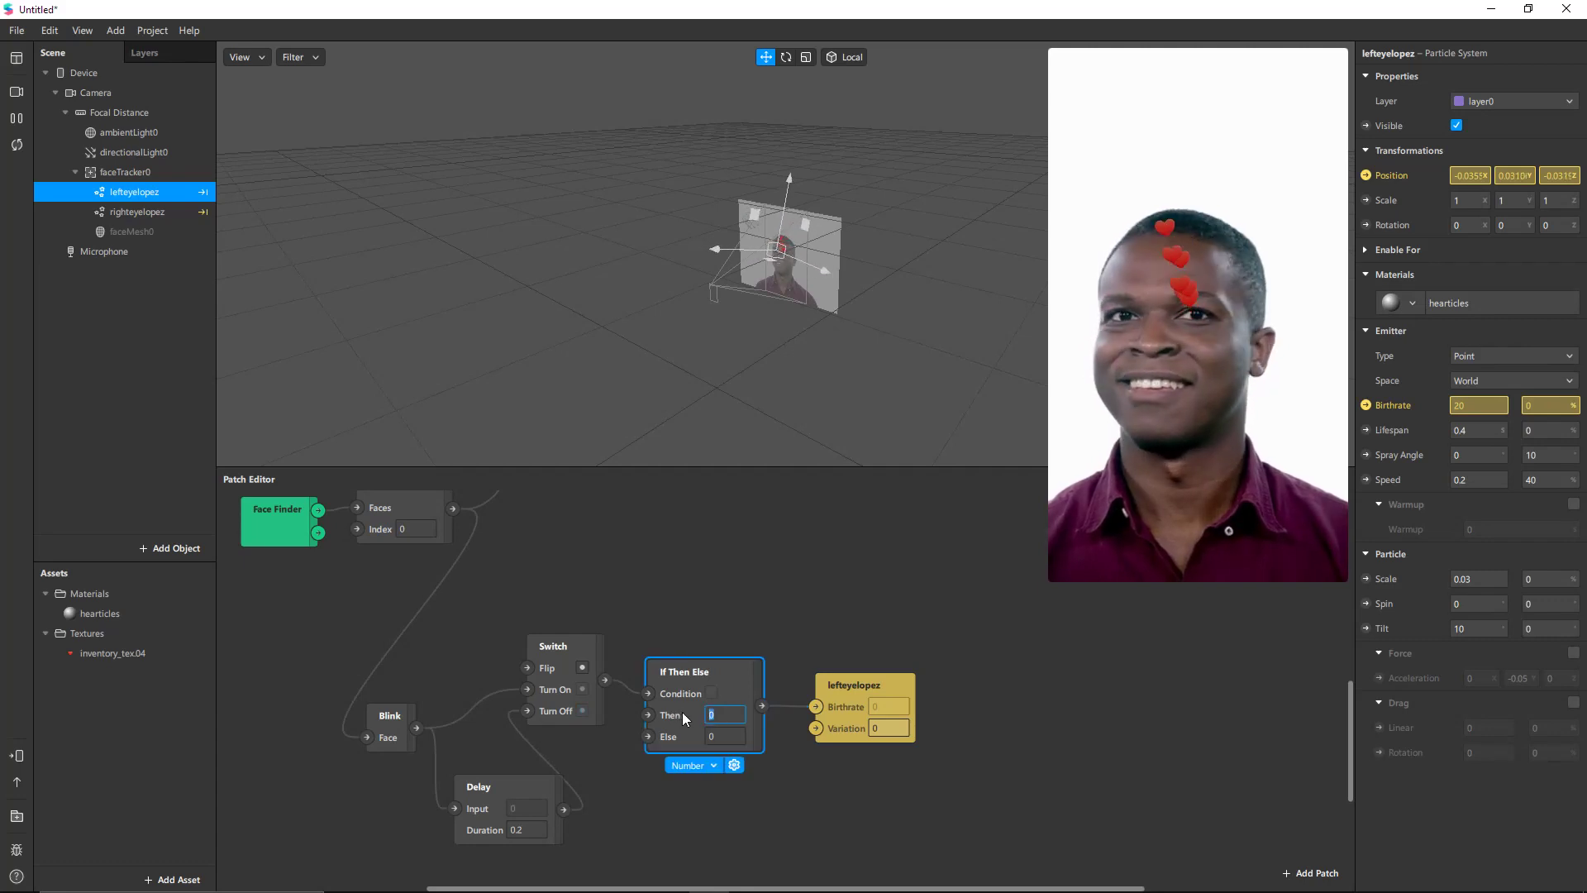
{"action": "type", "text": "0"}
{"action": "key", "text": "Return"}
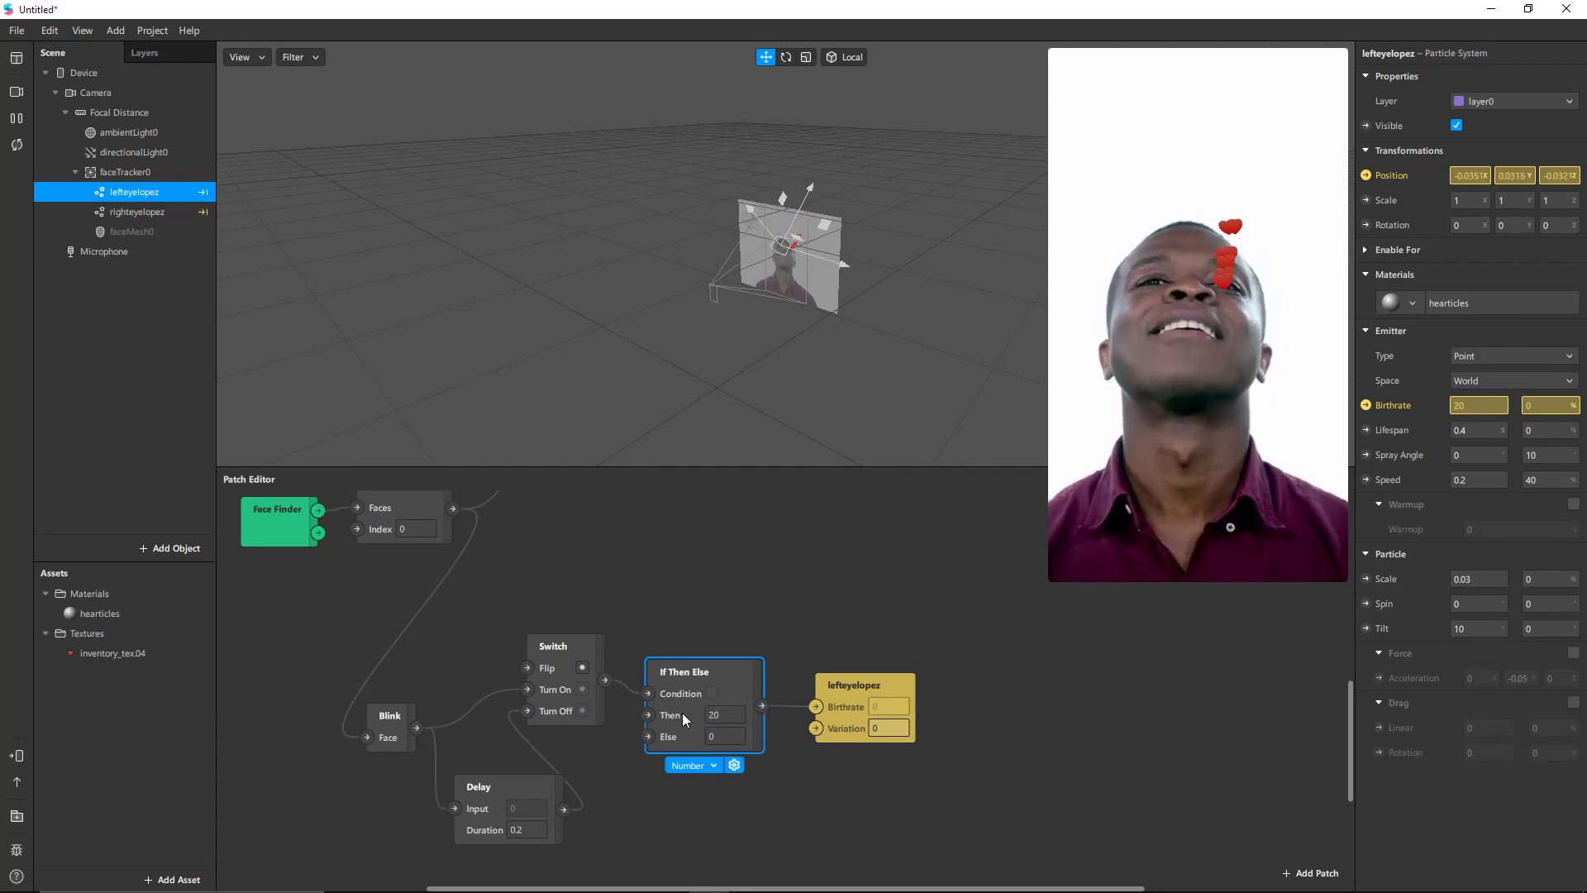
{"action": "left_click", "coordinate": [878, 537]}
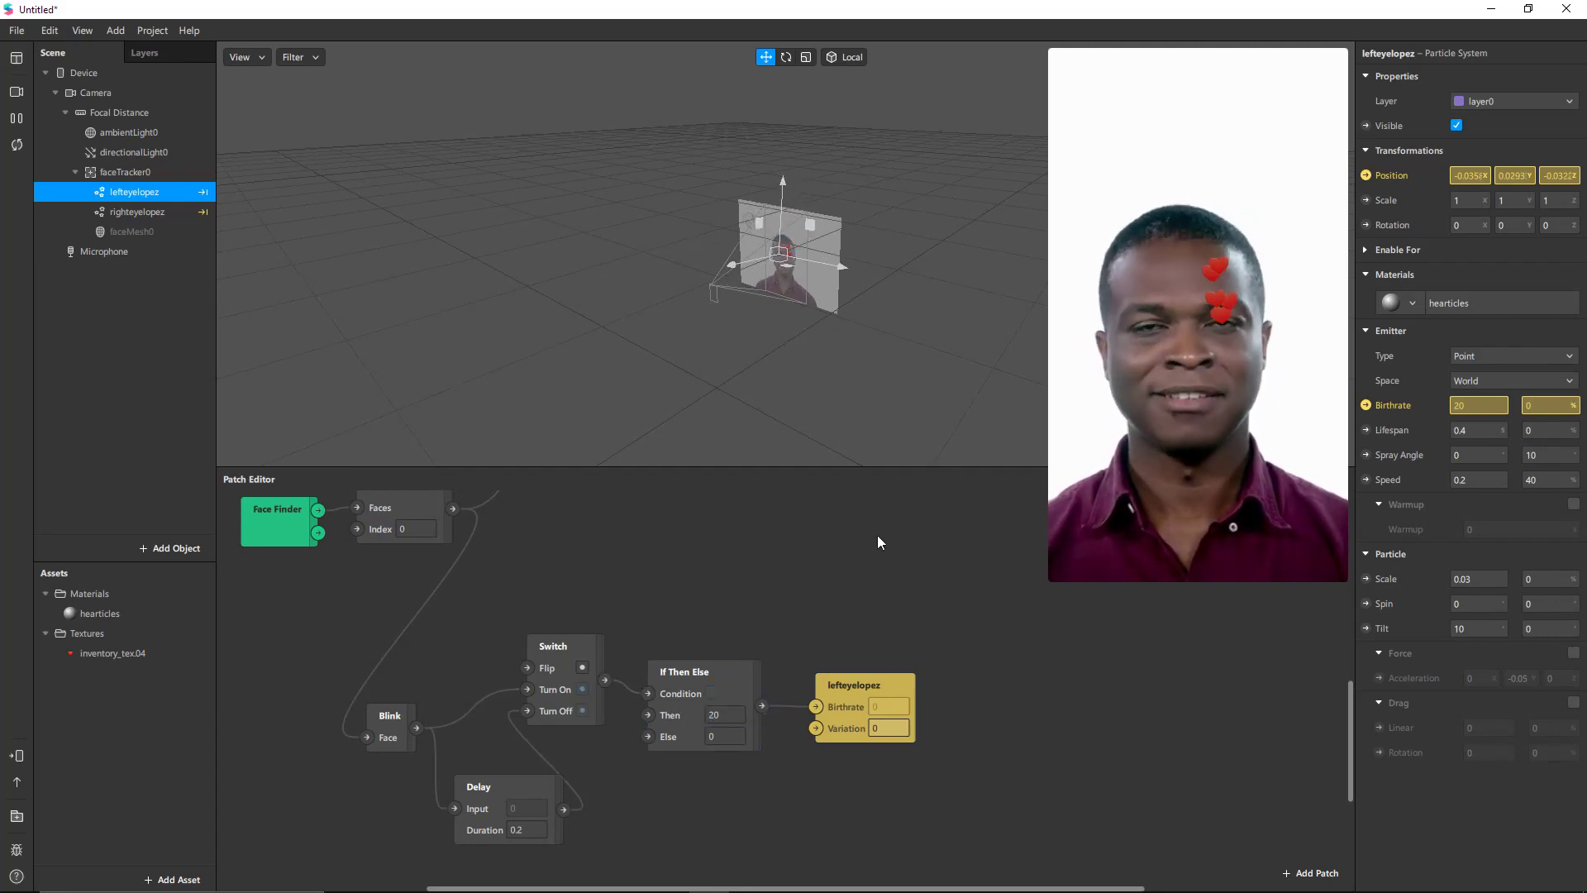
{"action": "left_click", "coordinate": [157, 216]}
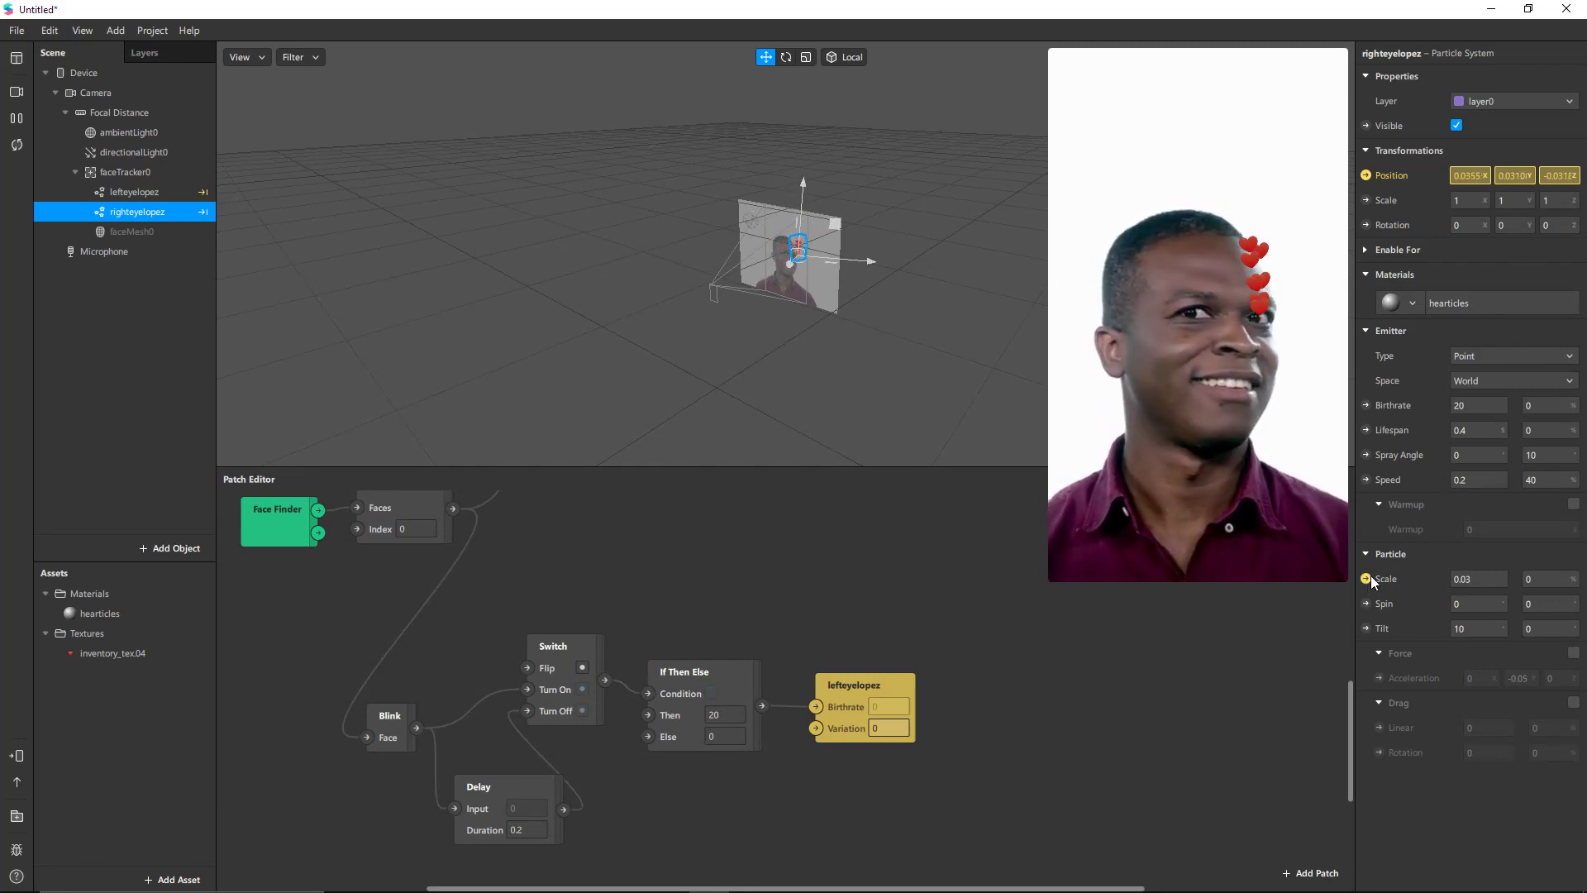
Expose righteyelopez's Birthrate as a patch below lefteyelopez and feed it from If Then Else
{"action": "left_click", "coordinate": [1366, 405]}
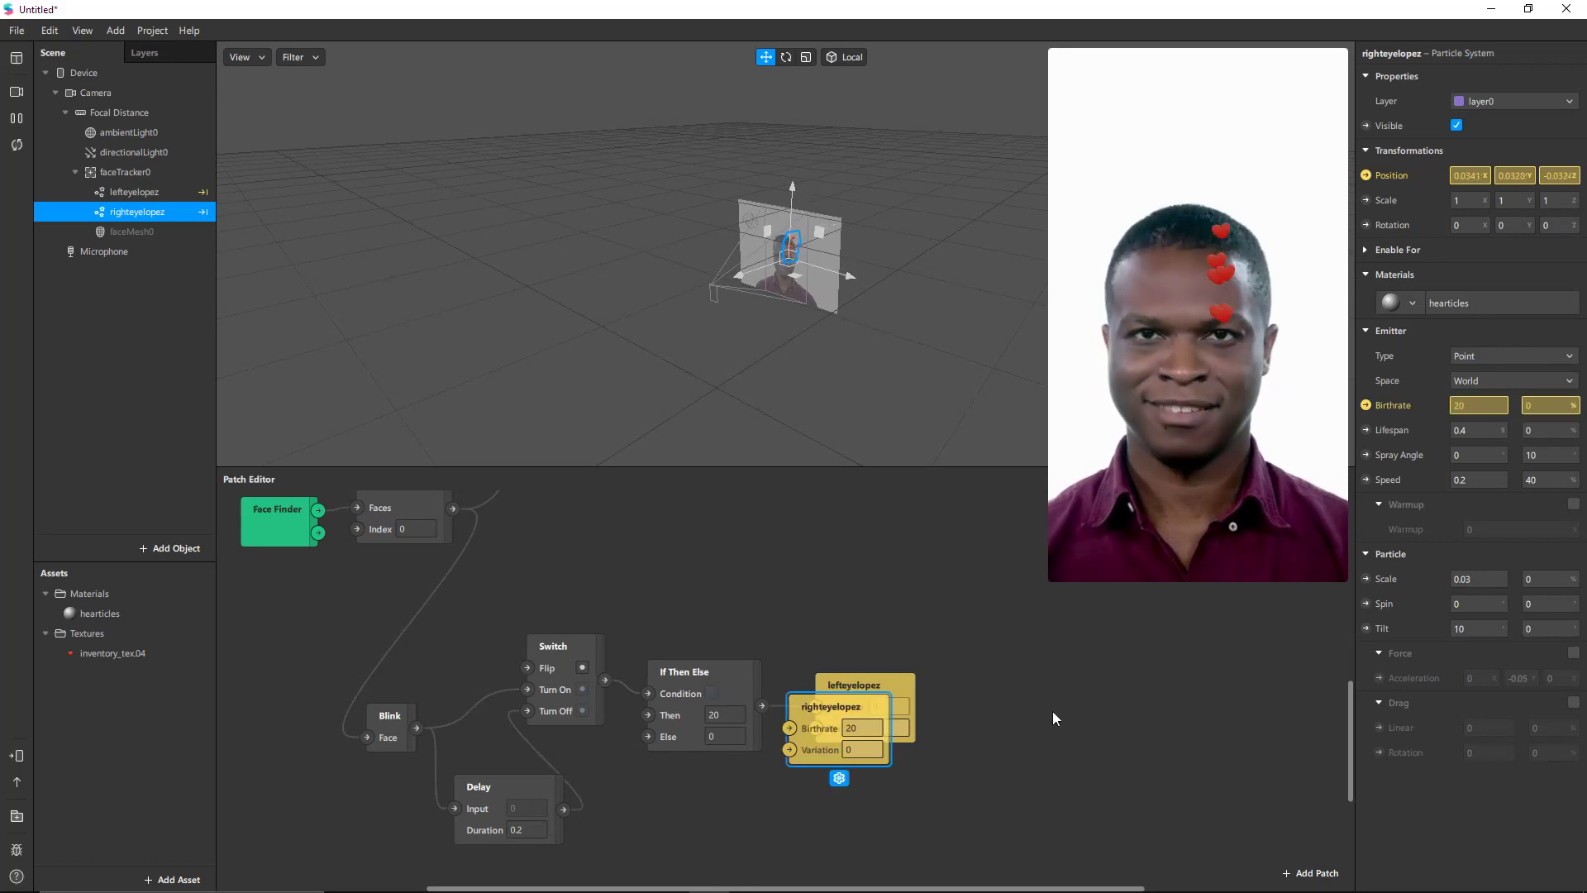
{"action": "left_click_drag", "start_coordinate": [807, 697], "coordinate": [844, 751]}
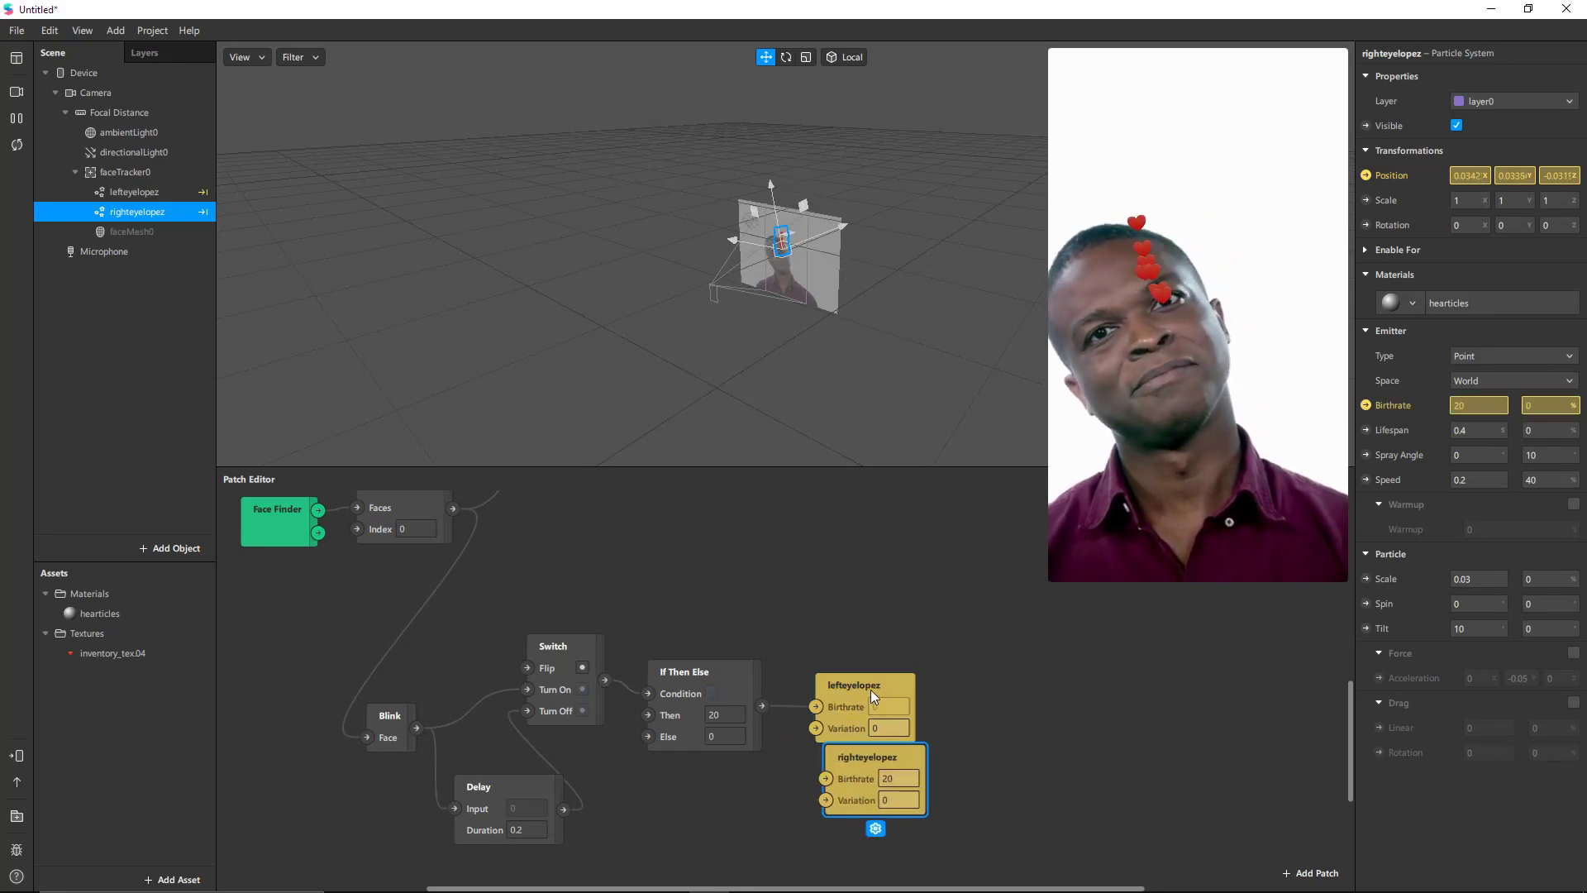
{"action": "left_click_drag", "start_coordinate": [870, 690], "coordinate": [881, 559]}
{"action": "left_click_drag", "start_coordinate": [761, 705], "coordinate": [848, 741]}
{"action": "left_click_drag", "start_coordinate": [847, 582], "coordinate": [855, 645]}
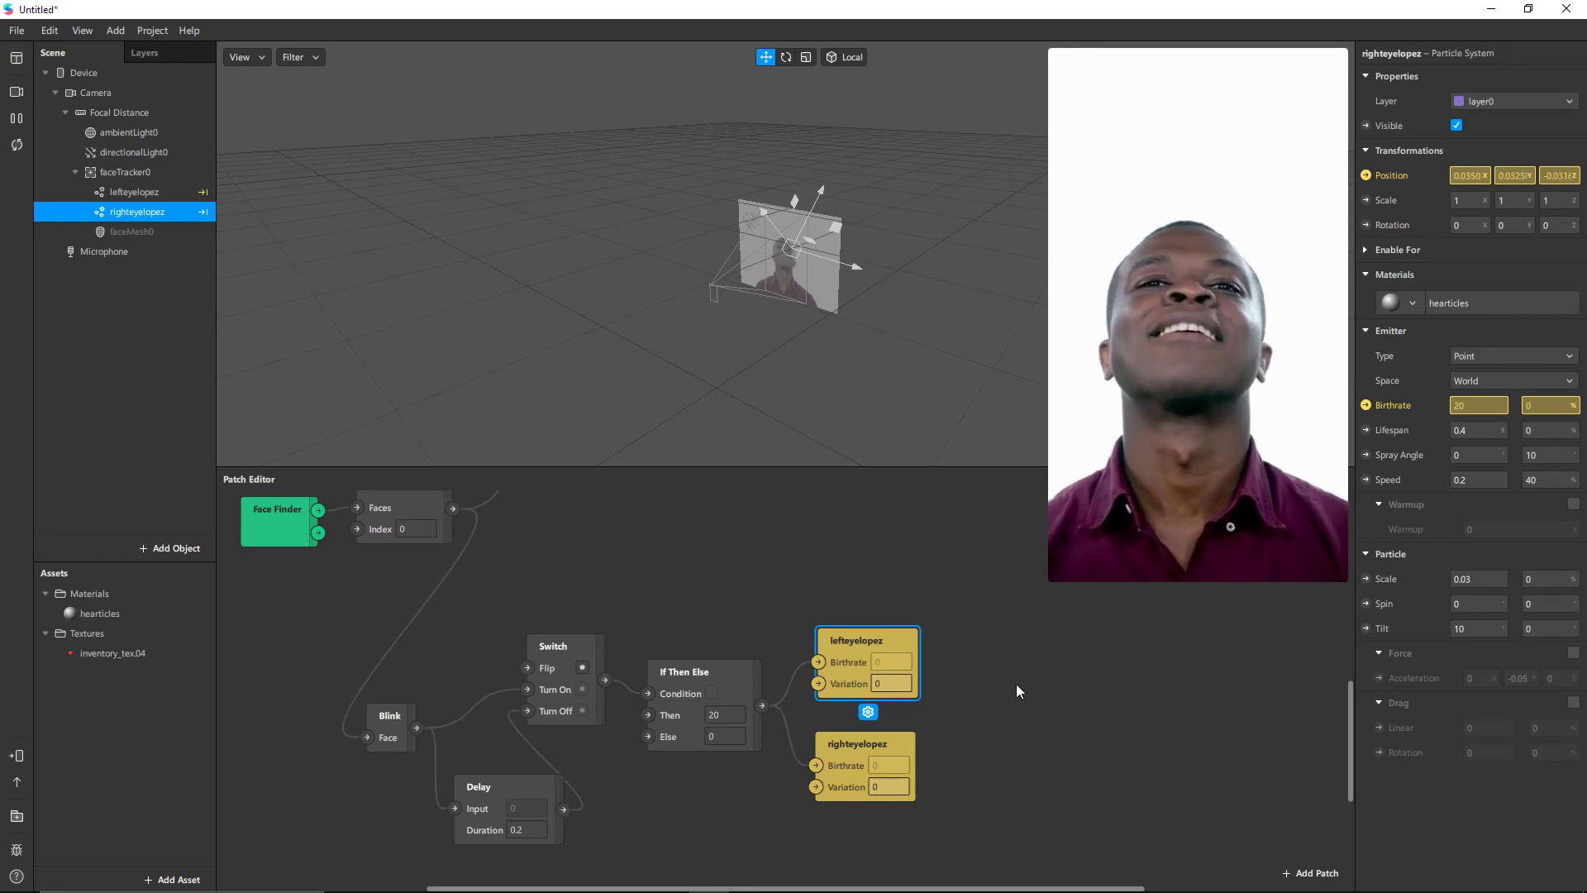
Change the If Then Else Then value from 20 to 10, then switch windows with Alt+Tab
{"action": "left_click", "coordinate": [711, 715]}
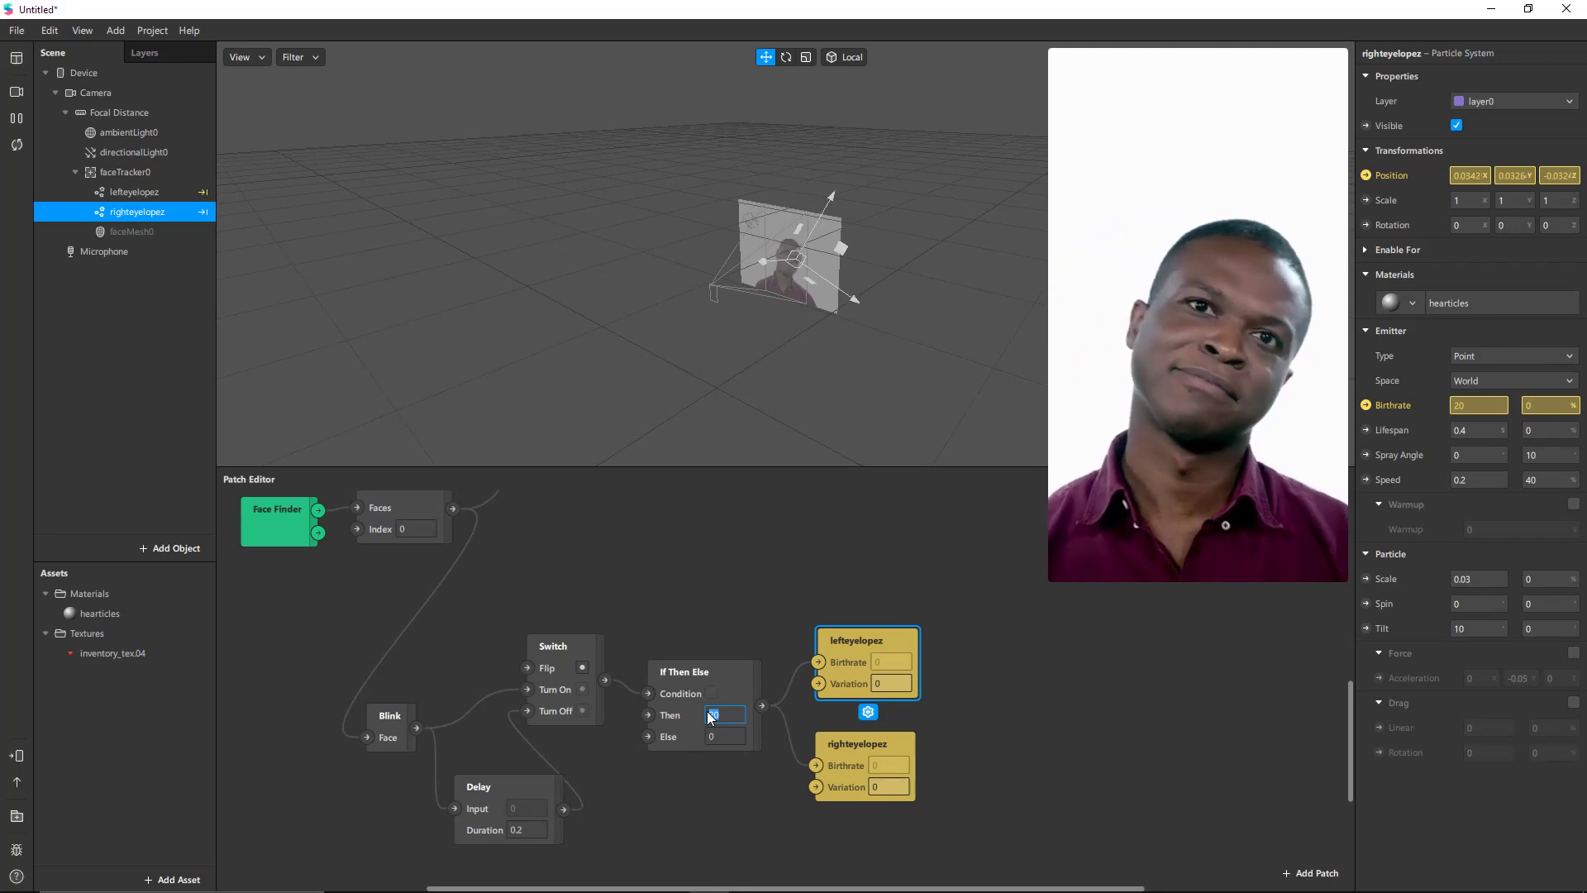
{"action": "type", "text": "0"}
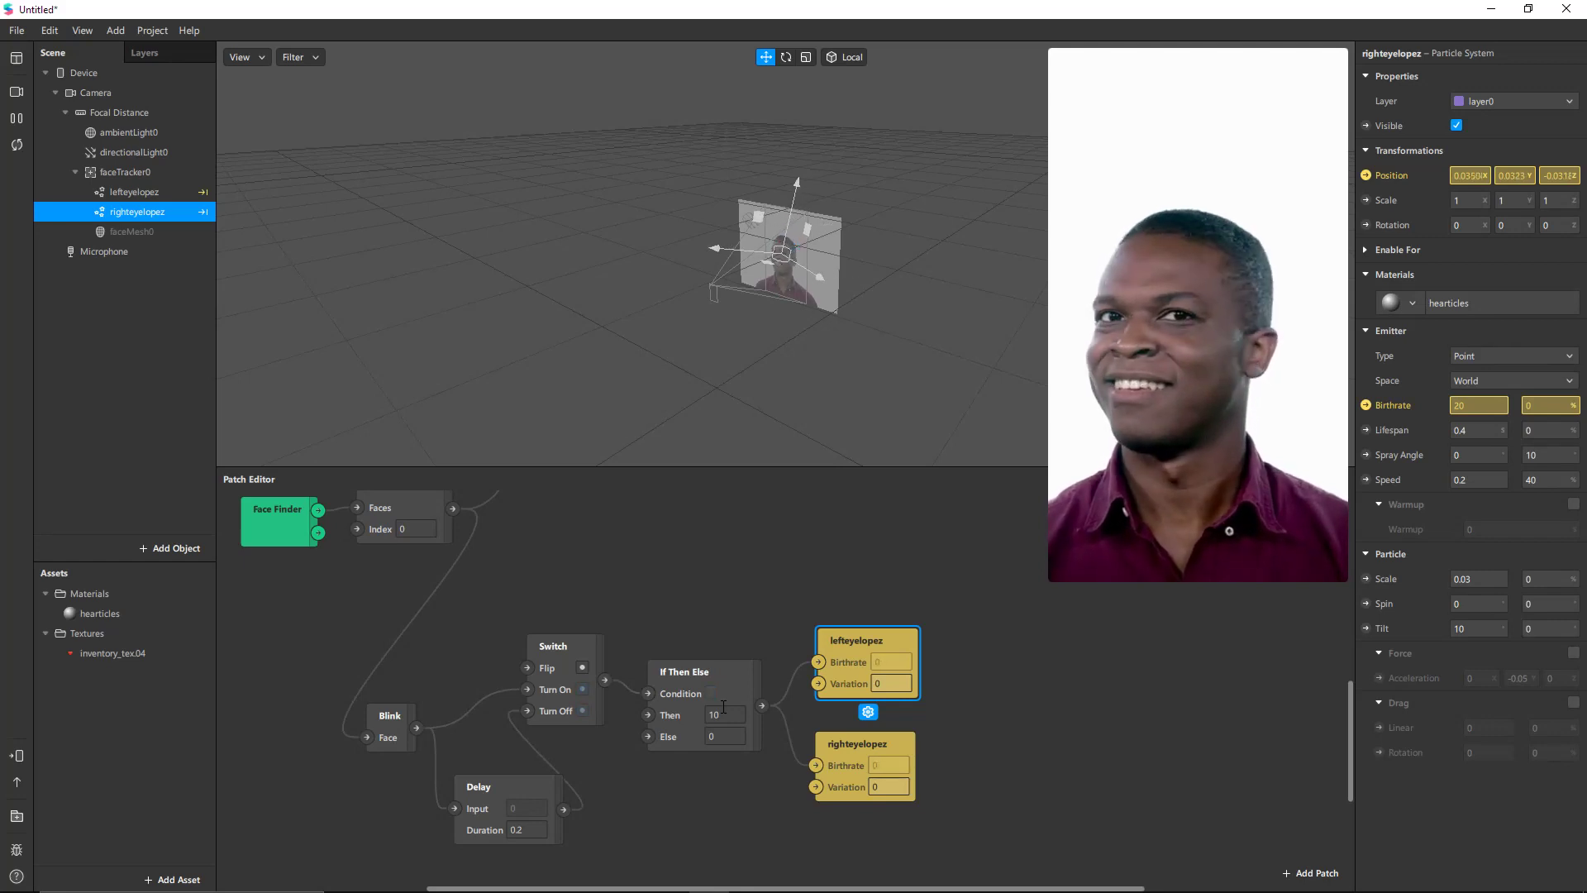
{"action": "left_click", "coordinate": [1010, 752]}
{"action": "scroll", "coordinate": [1011, 736], "scroll_direction": "up", "scroll_amount": 5}
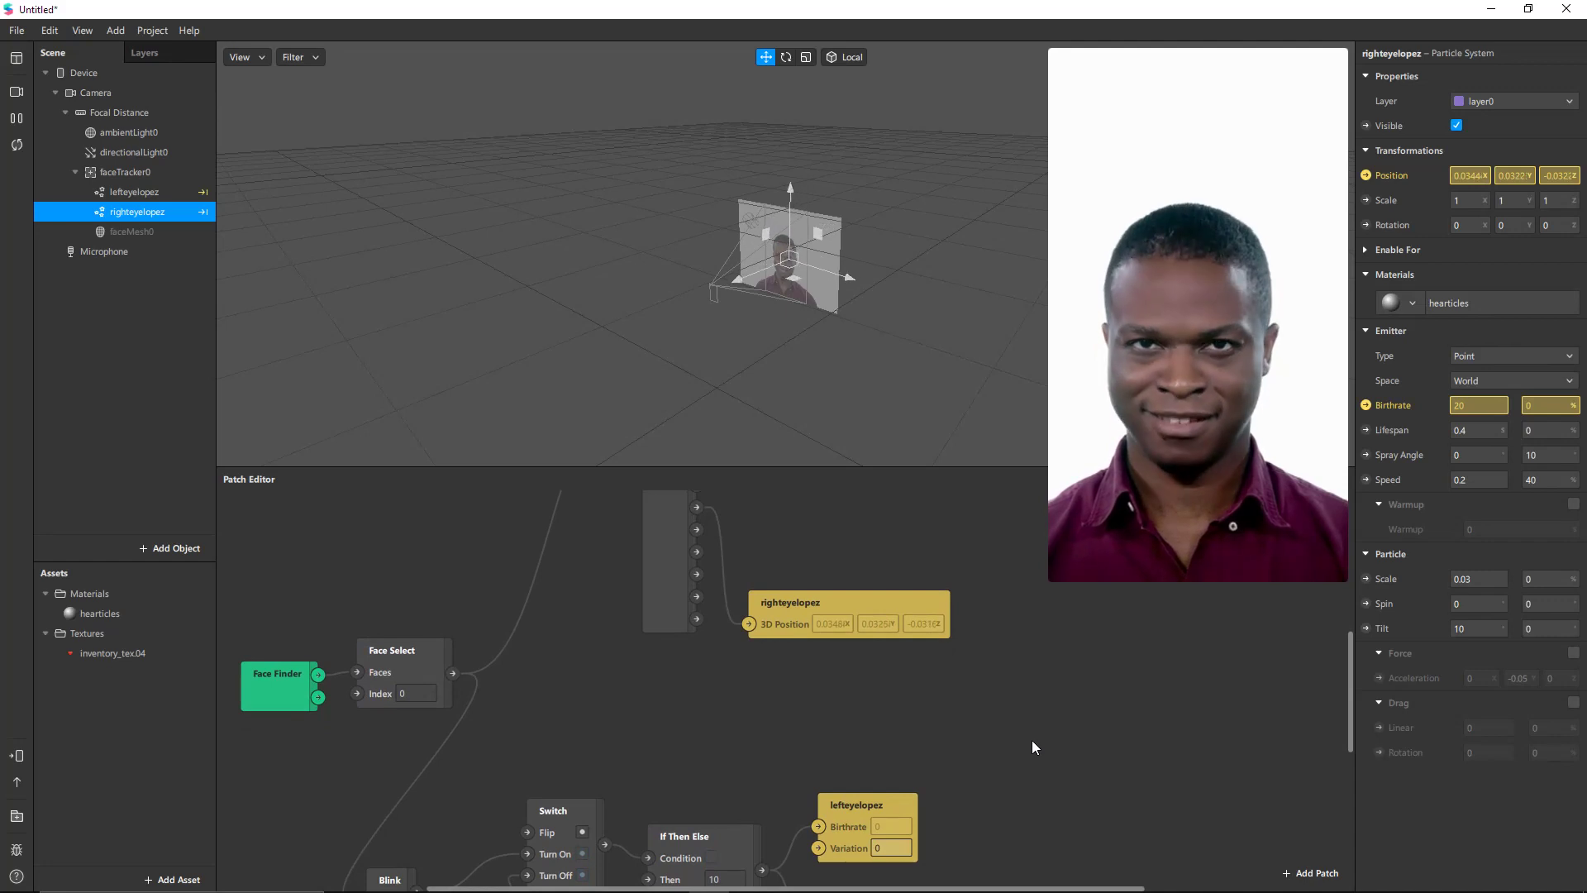
{"action": "scroll", "coordinate": [1030, 742], "scroll_direction": "down", "scroll_amount": 3}
{"action": "scroll", "coordinate": [1022, 743], "scroll_direction": "down", "scroll_amount": 4}
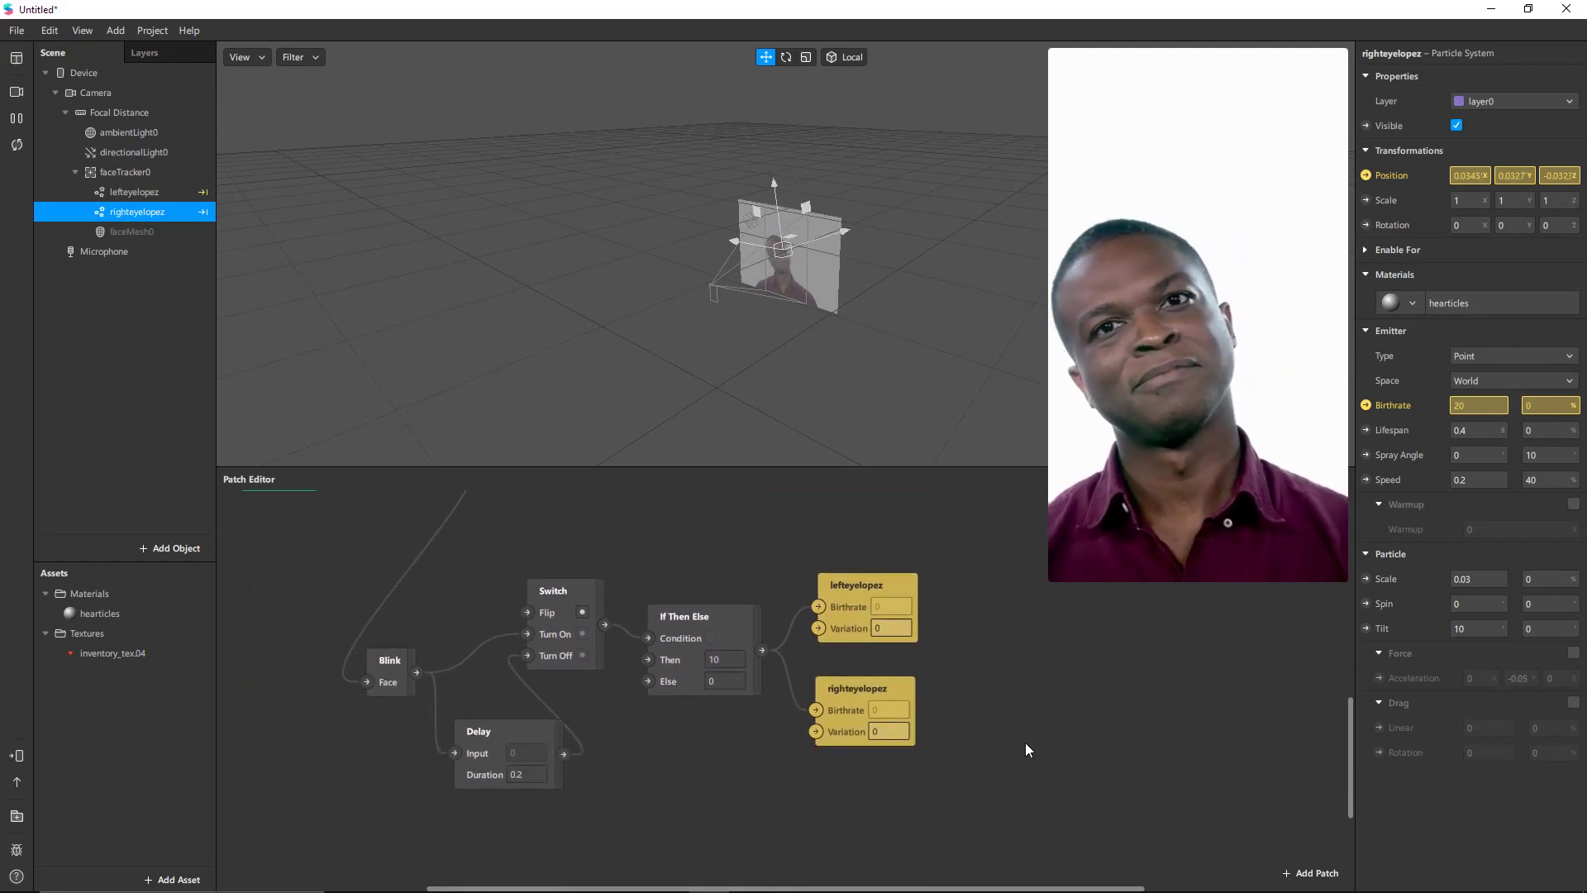
{"action": "key", "text": "alt+Tab"}
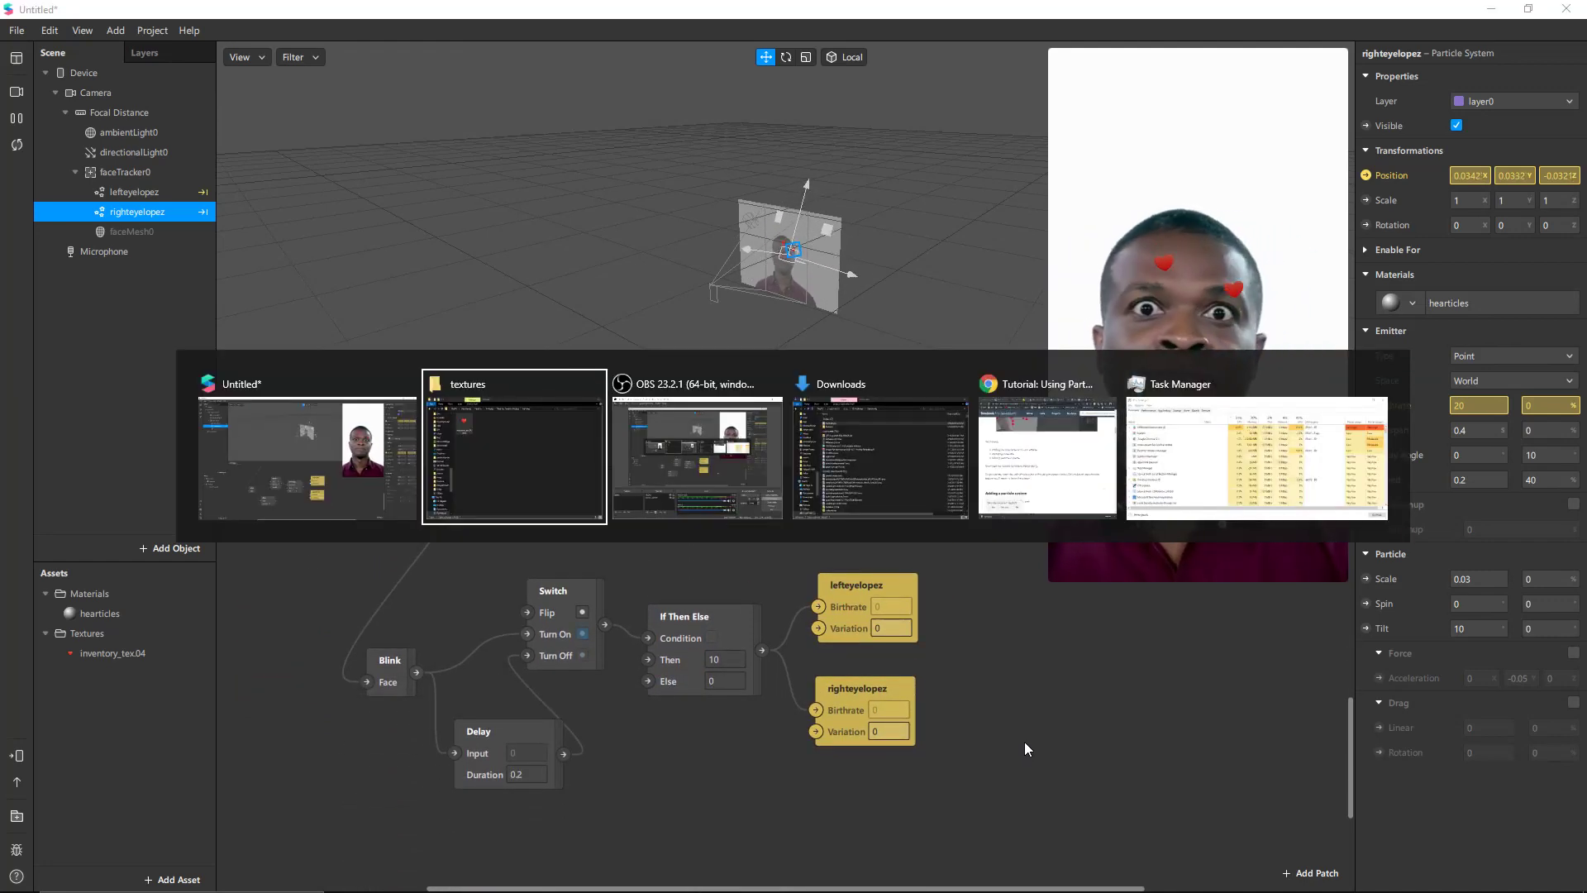